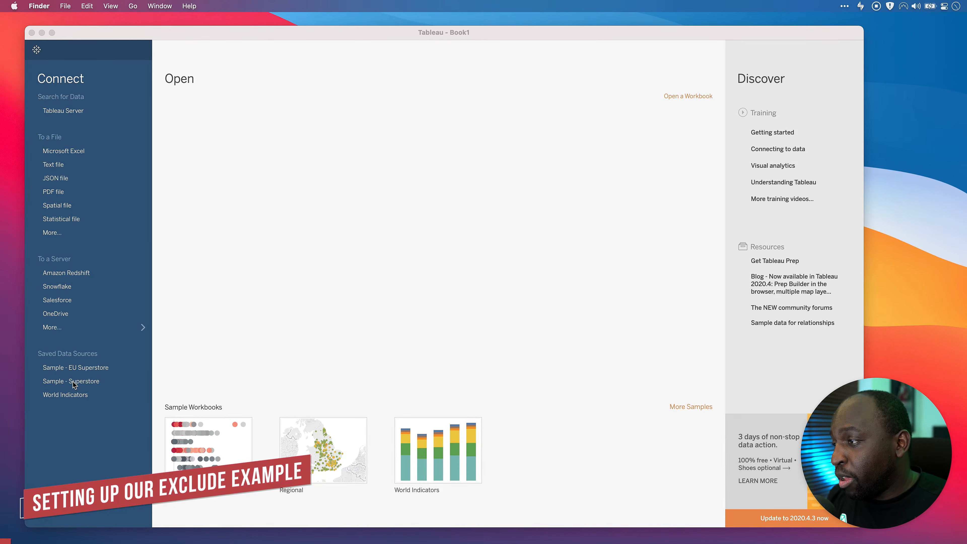
# Step: Connect to the Sample - Superstore data source and expand the Location and Product hierarchies
pyautogui.click(73, 382)
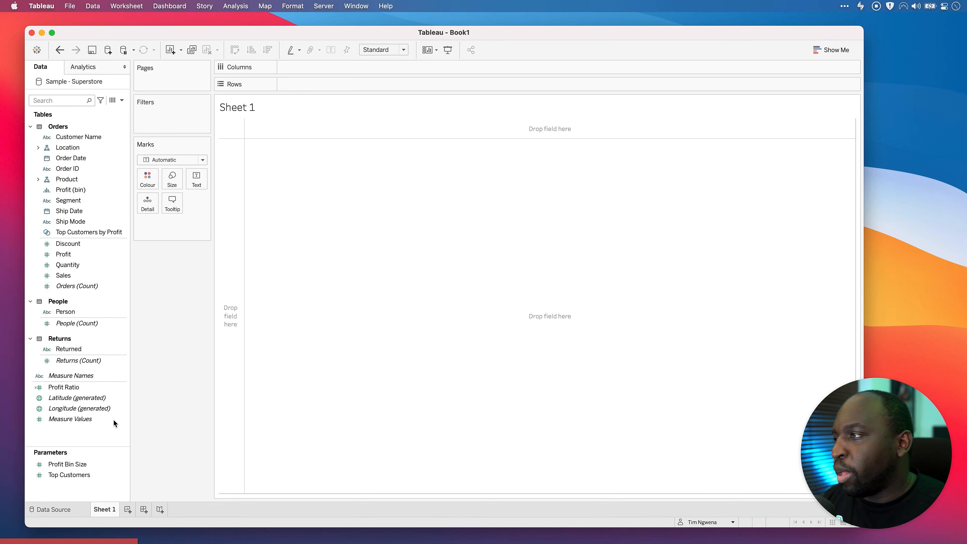
pyautogui.click(38, 147)
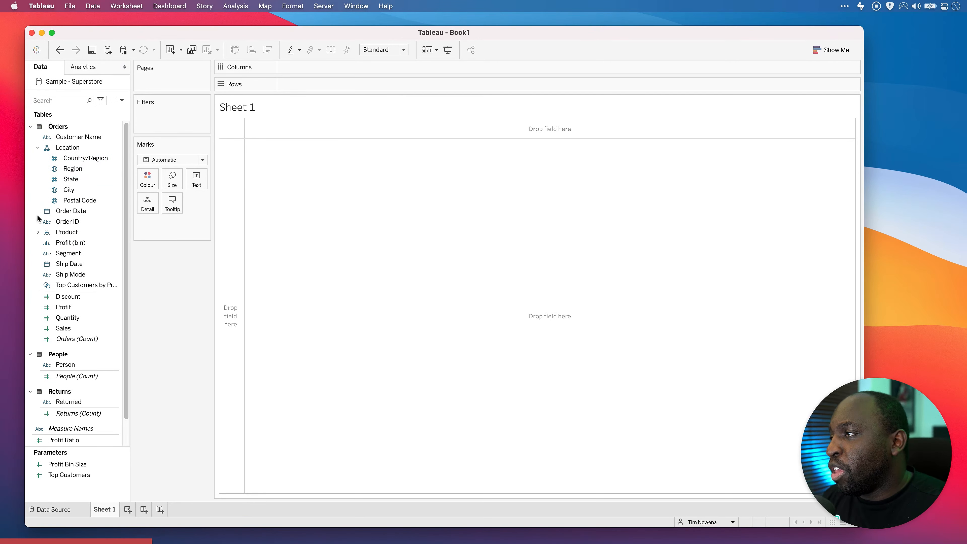
pyautogui.click(38, 232)
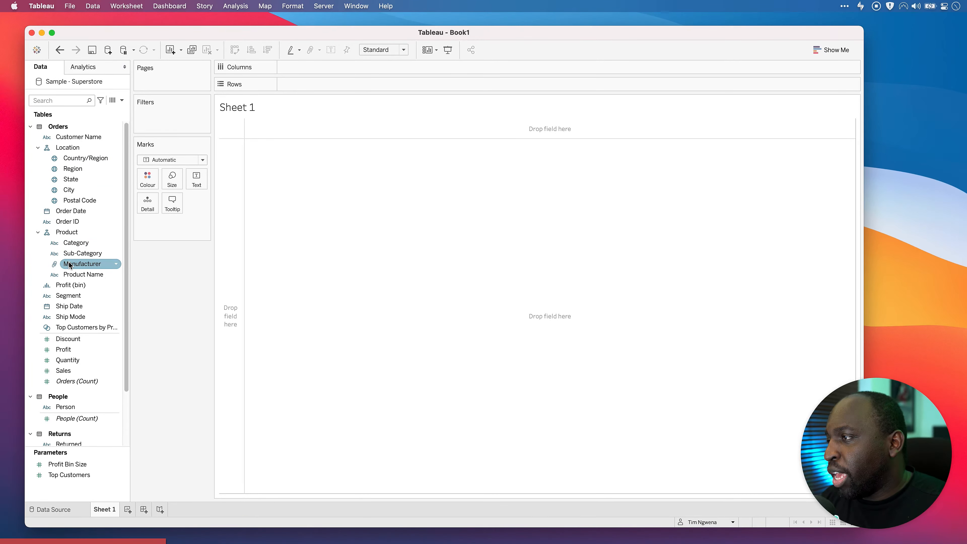
# Step: Build a text table of Sales with Category and Sub-Category as rows
pyautogui.click(76, 245)
pyautogui.moveTo(76, 246); pyautogui.dragTo(295, 86)
pyautogui.moveTo(81, 258); pyautogui.dragTo(385, 83)
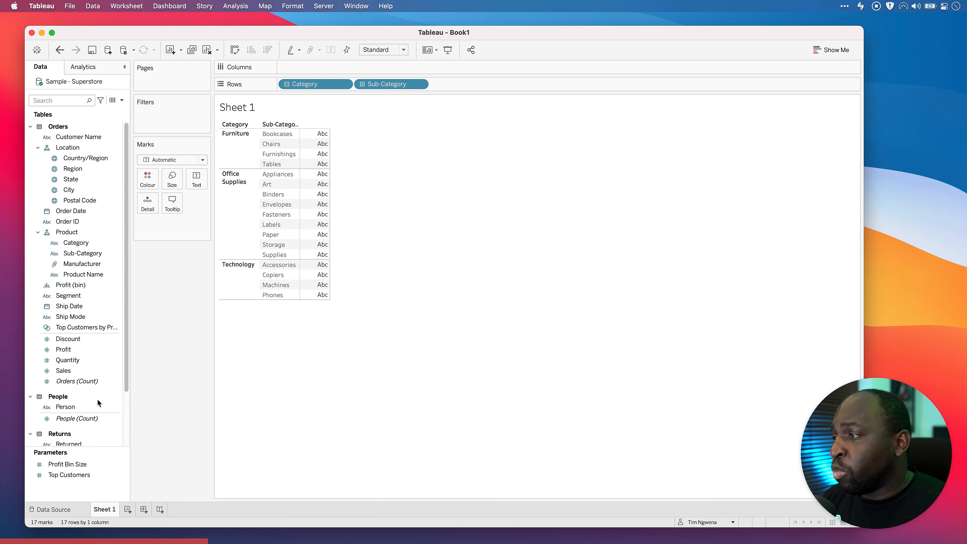
pyautogui.moveTo(65, 370); pyautogui.dragTo(321, 148)
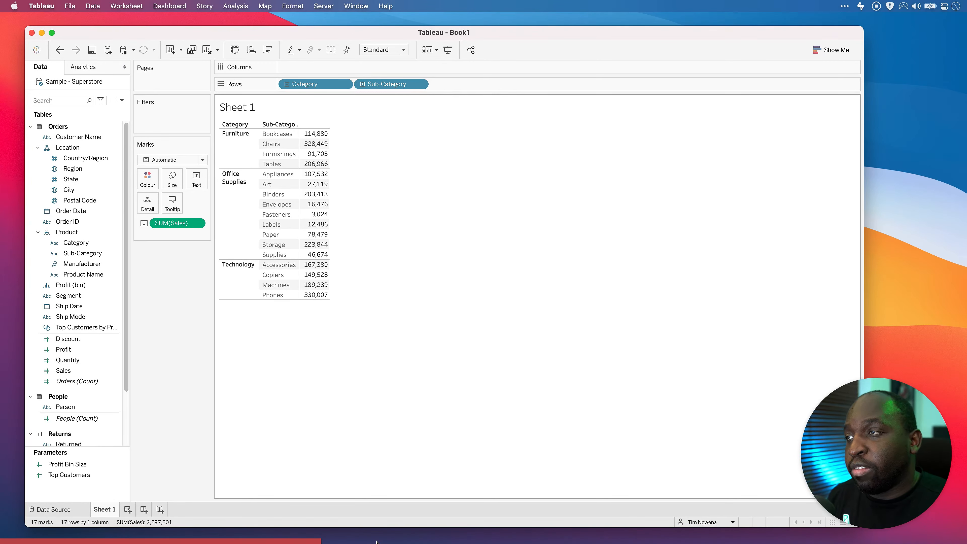
# Step: Outline the Marks card options, the Columns and Rows shelves and the Pages shelf with pink rectangles, and clear the annotations
pyautogui.press('ctrl')
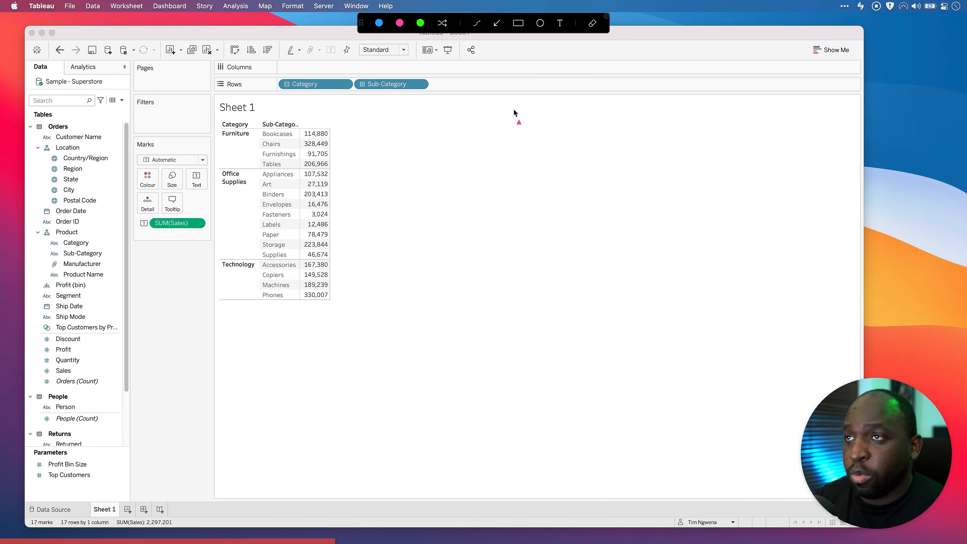
pyautogui.click(518, 23)
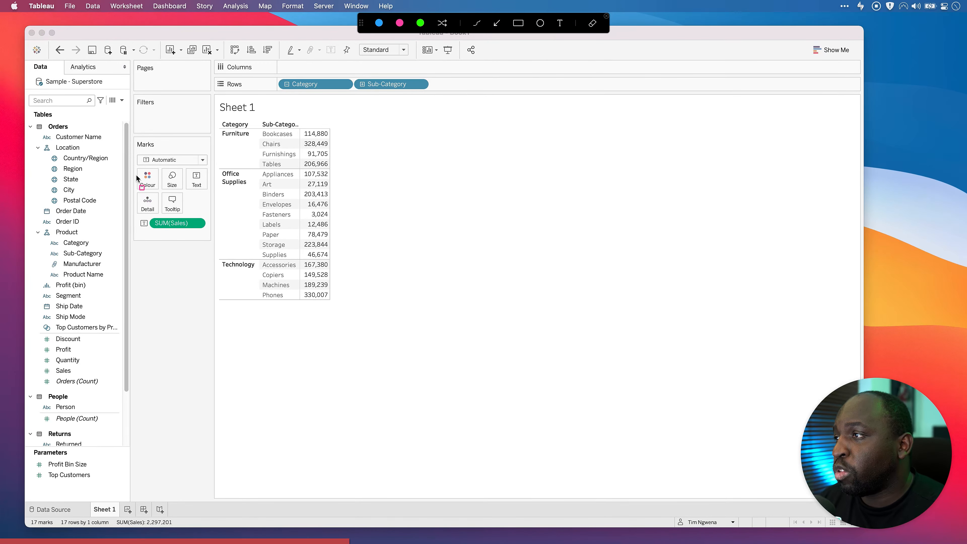
pyautogui.moveTo(134, 167); pyautogui.dragTo(212, 193)
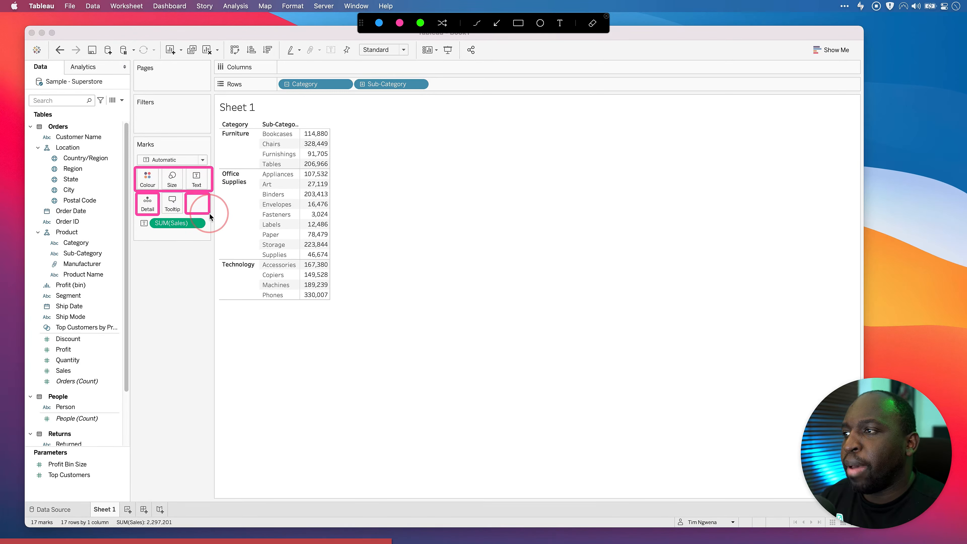
pyautogui.moveTo(212, 59)
pyautogui.mouseDown()
pyautogui.moveTo(267, 94)
pyautogui.moveTo(446, 93)
pyautogui.mouseUp()
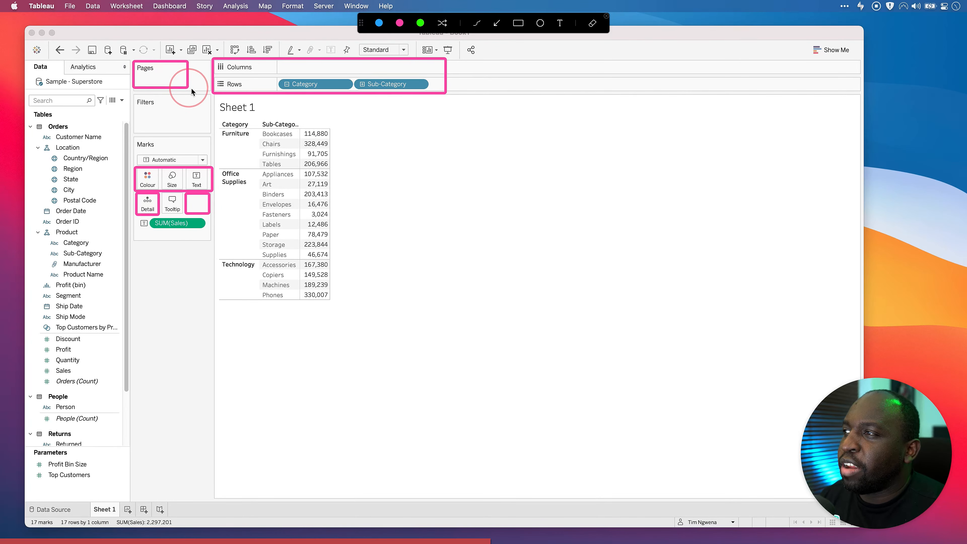
pyautogui.moveTo(191, 87); pyautogui.dragTo(209, 91)
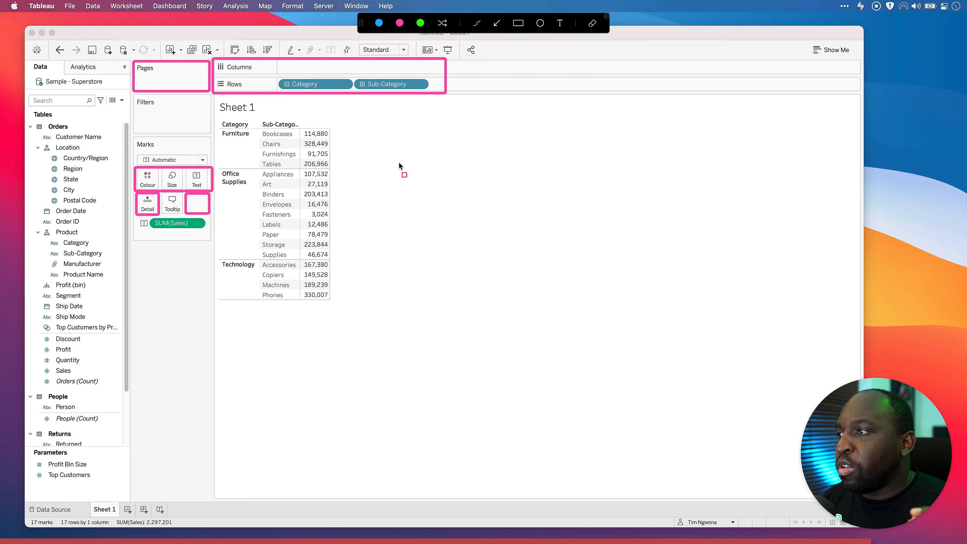
pyautogui.hotkey('ctrl', 'a')
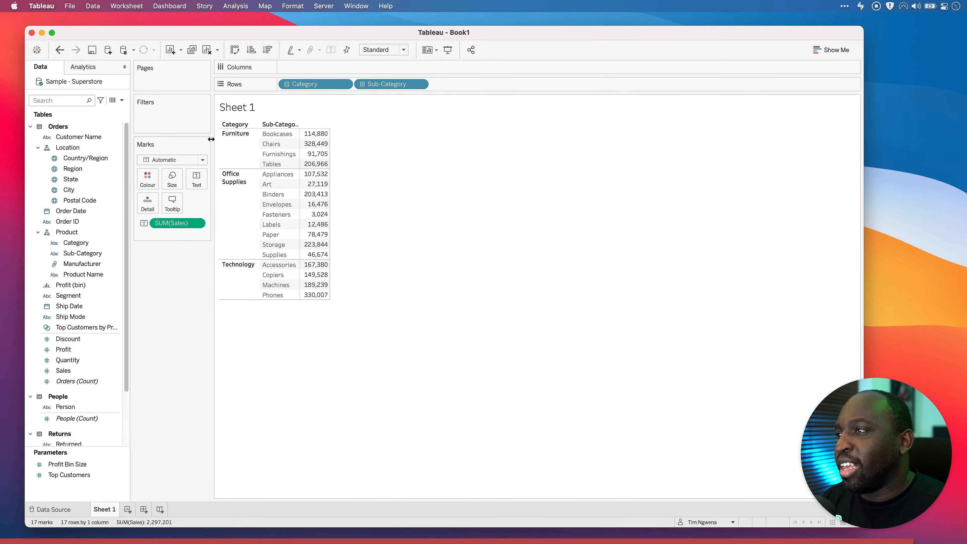
# Step: Widen the Marks card area and open a new calculated field beside the table with enlarged formula text
pyautogui.moveTo(211, 142); pyautogui.dragTo(227, 141)
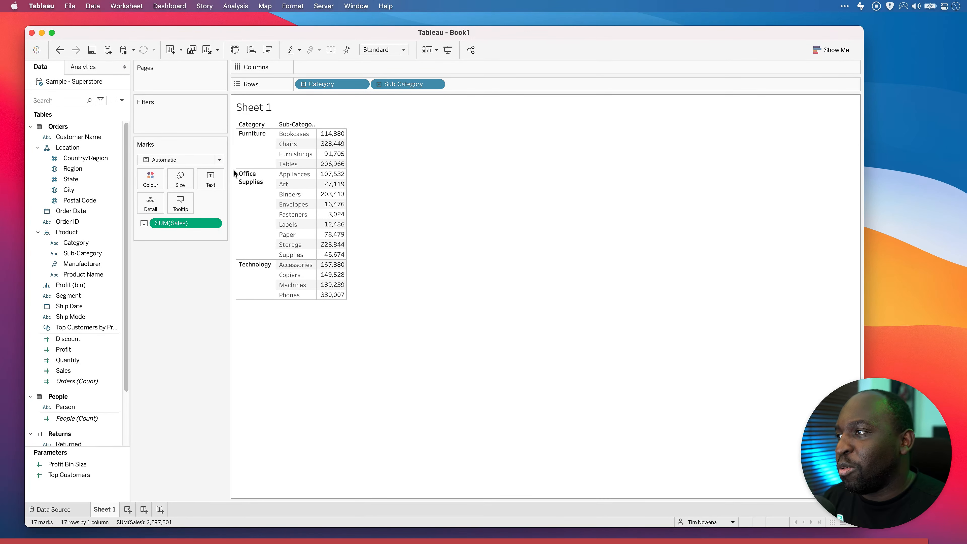
pyautogui.click(123, 99)
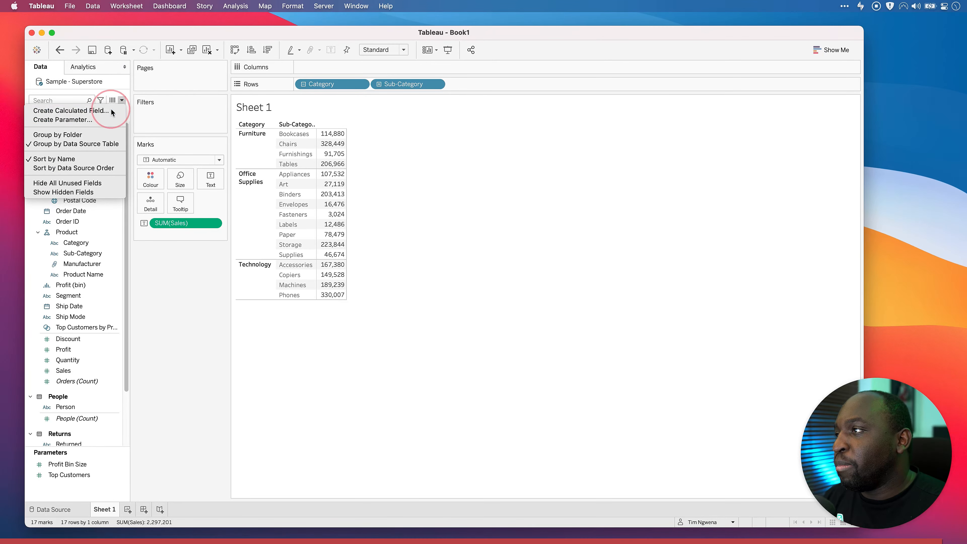
pyautogui.click(111, 108)
pyautogui.moveTo(646, 119); pyautogui.dragTo(508, 175)
pyautogui.click(453, 186)
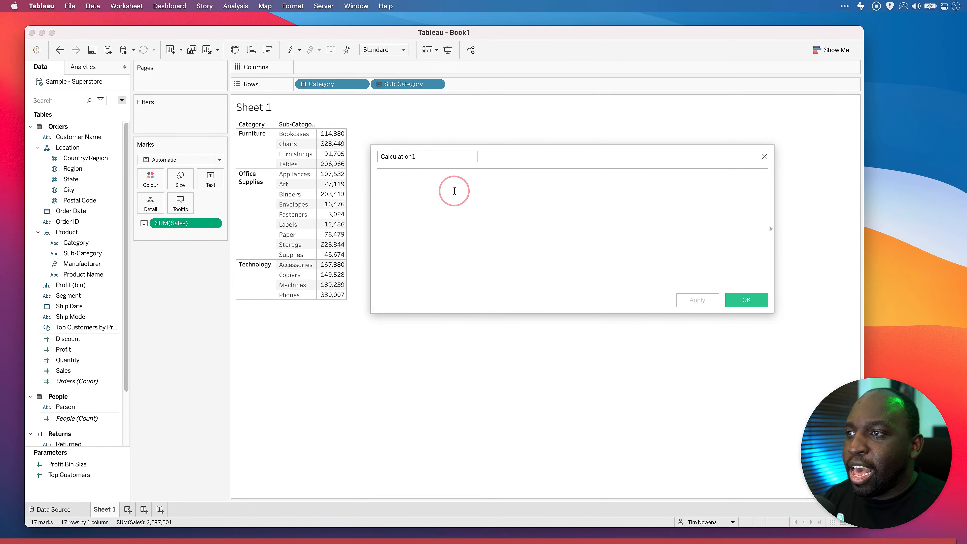
pyautogui.press('super+equal')
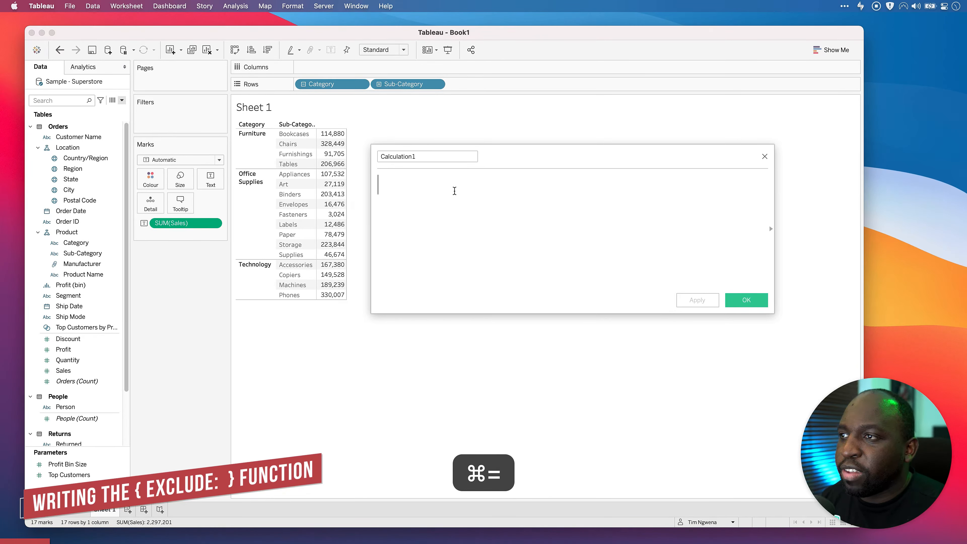
# Step: Enter the formula {EXCLUDE [Sub-Category]: SUM([Sales]) } in the calculated field
pyautogui.click(452, 189)
pyautogui.write('{')
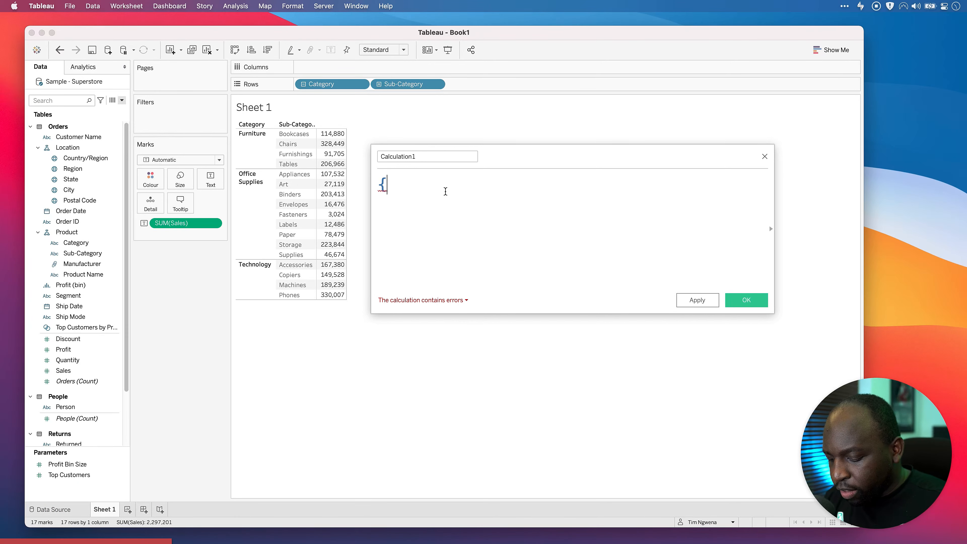
pyautogui.write('exclude')
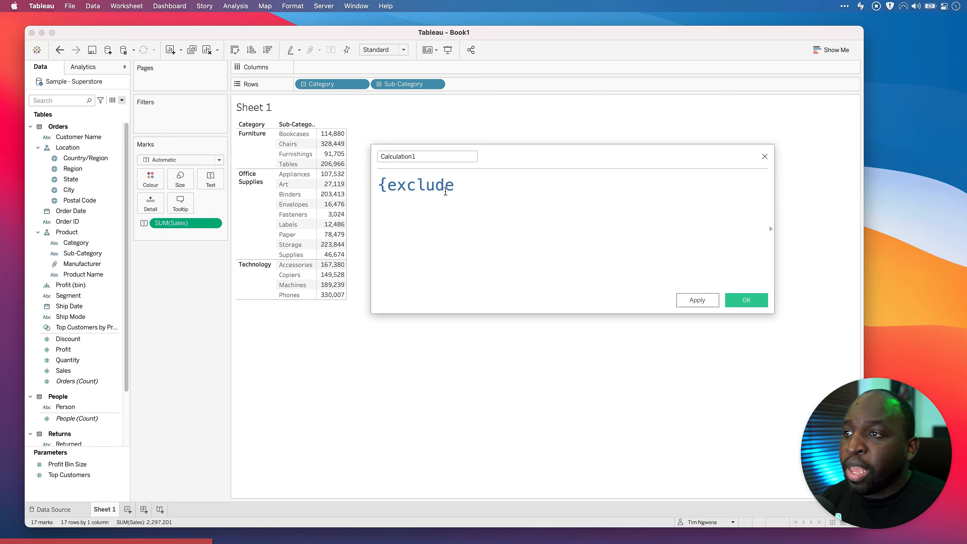
pyautogui.press('BackSpace')
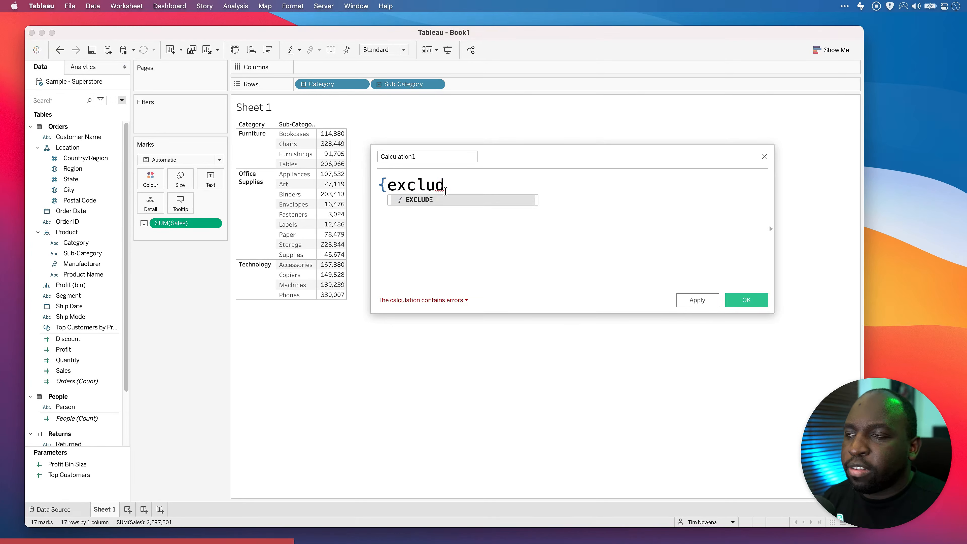
pyautogui.press('Return')
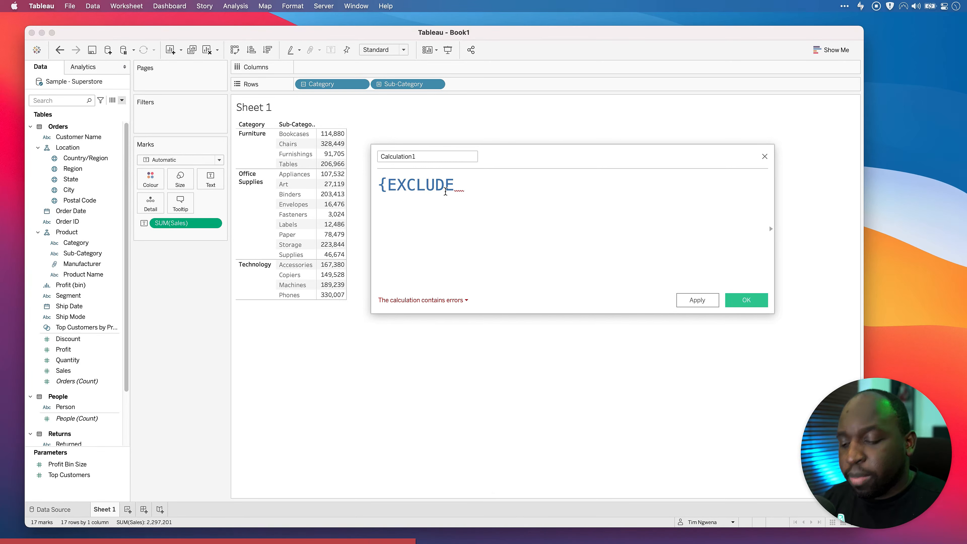
pyautogui.write('sub')
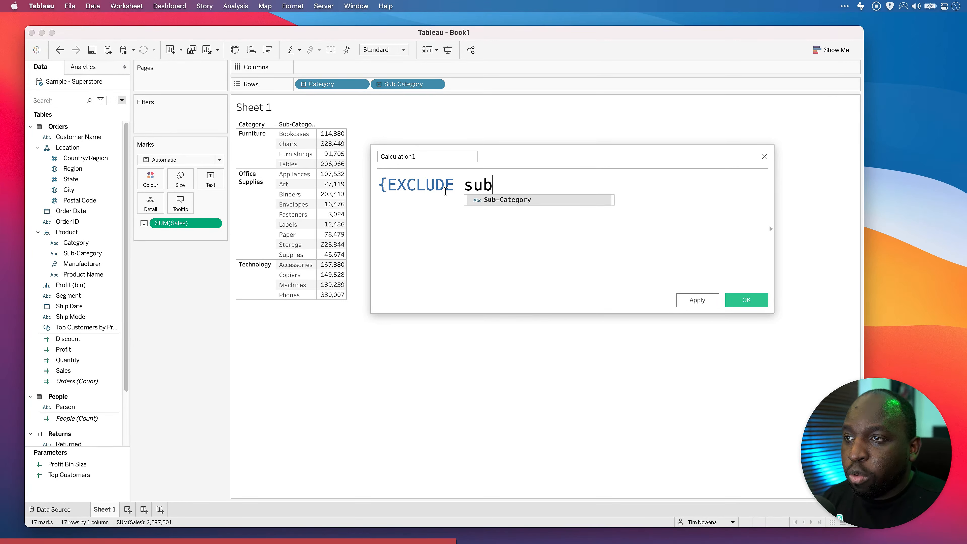
pyautogui.press('Return')
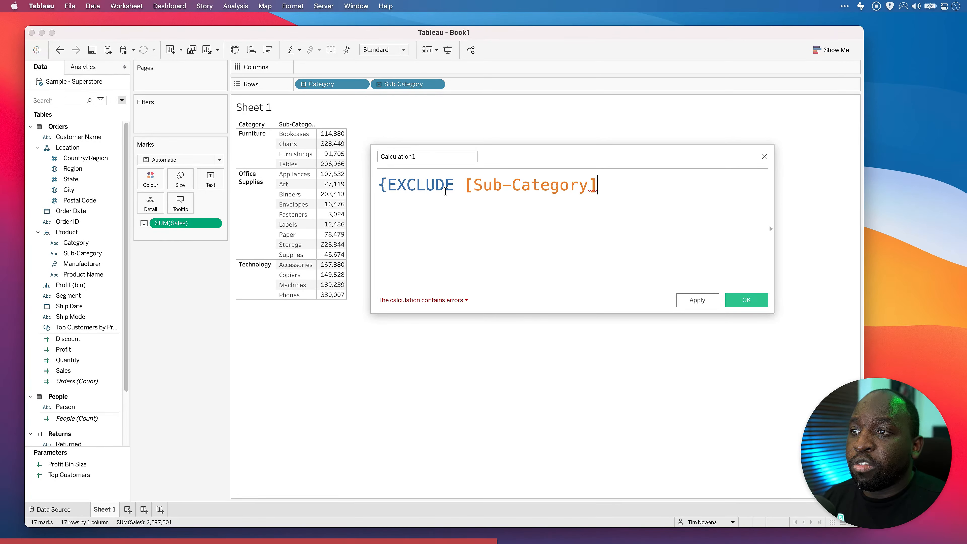
pyautogui.write(':')
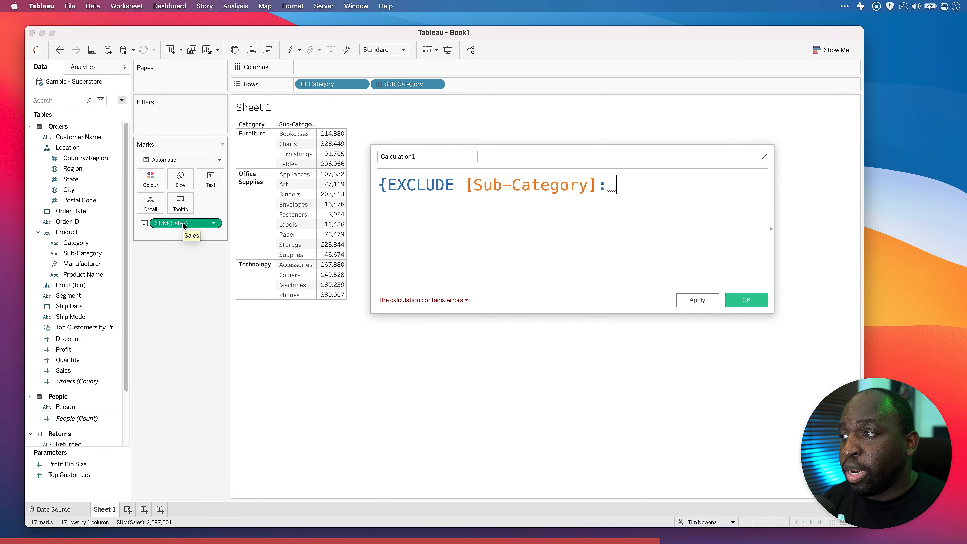
pyautogui.moveTo(181, 224); pyautogui.dragTo(639, 237)
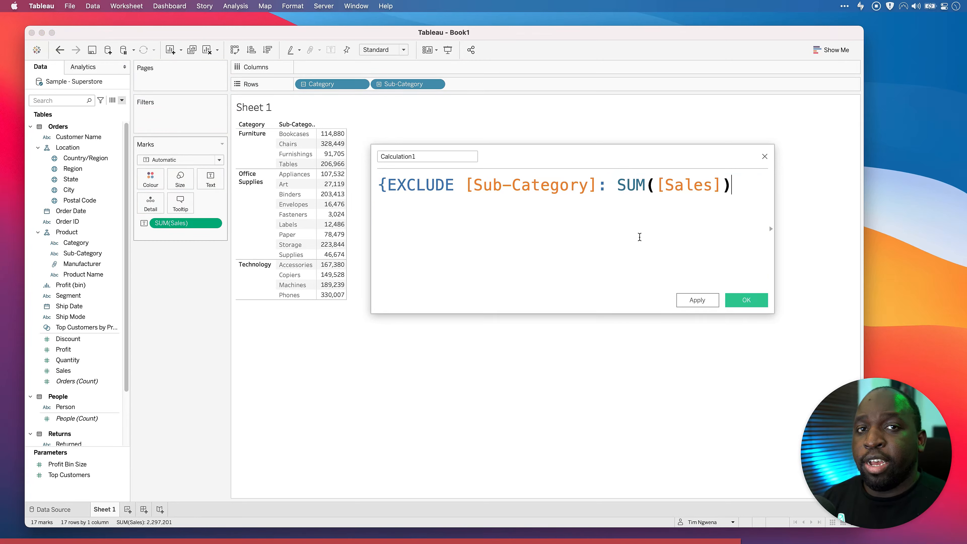
pyautogui.write('}')
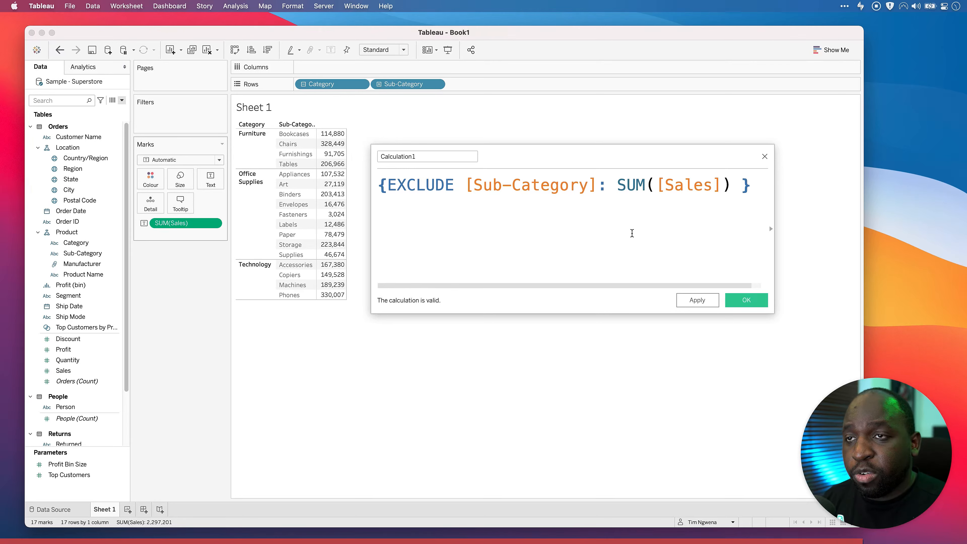
# Step: Insert two blank lines above the EXCLUDE formula
pyautogui.click(382, 185)
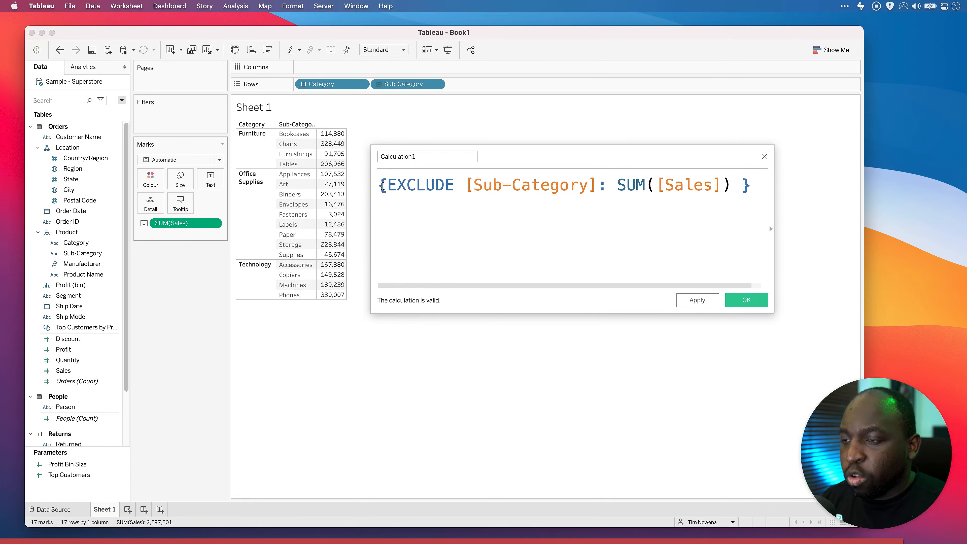
pyautogui.press('Return')
pyautogui.press('Return')
pyautogui.press('Up')
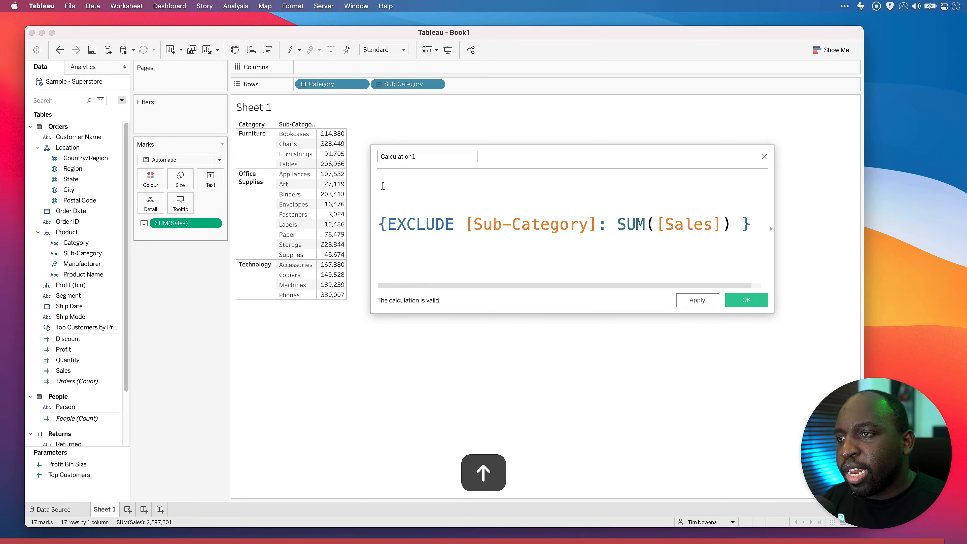
# Step: Annotate the parts of the EXCLUDE formula with coloured rectangles and arrows to the Sub-Category field, and clear the annotations
pyautogui.press('ctrl')
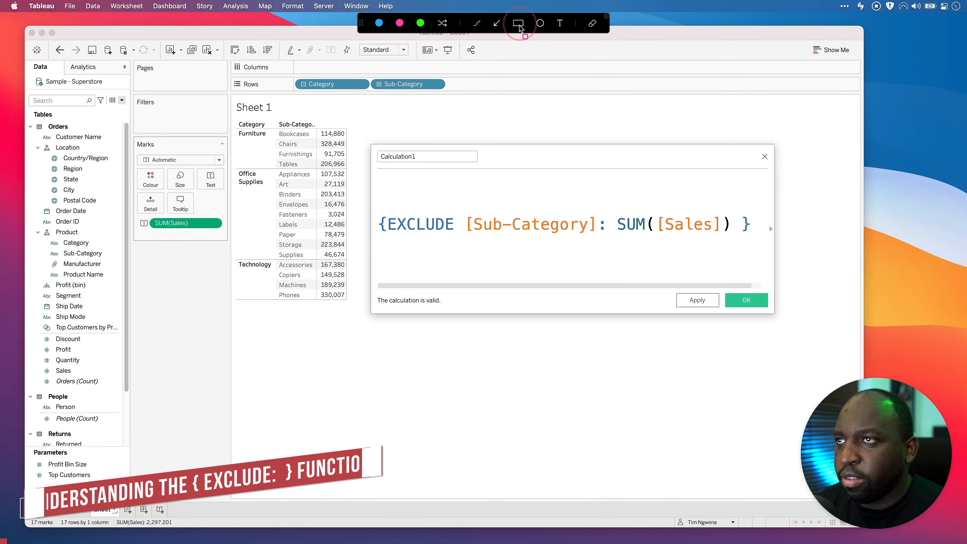
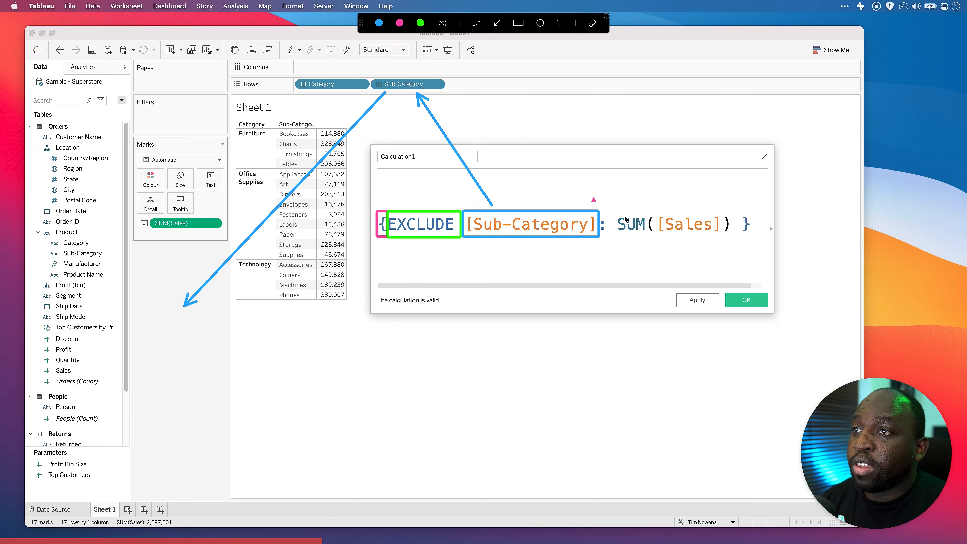
pyautogui.moveTo(602, 207)
pyautogui.mouseDown()
pyautogui.moveTo(615, 229)
pyautogui.moveTo(643, 214)
pyautogui.moveTo(742, 221)
pyautogui.moveTo(671, 214)
pyautogui.moveTo(605, 214)
pyautogui.moveTo(627, 229)
pyautogui.moveTo(738, 237)
pyautogui.mouseUp()
pyautogui.press('super+z')
pyautogui.click(518, 23)
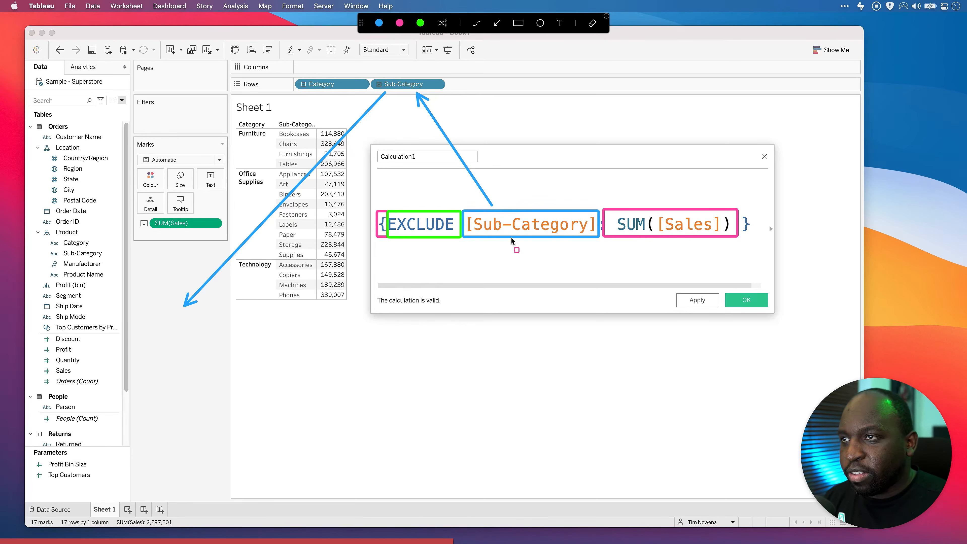
pyautogui.press('super+a')
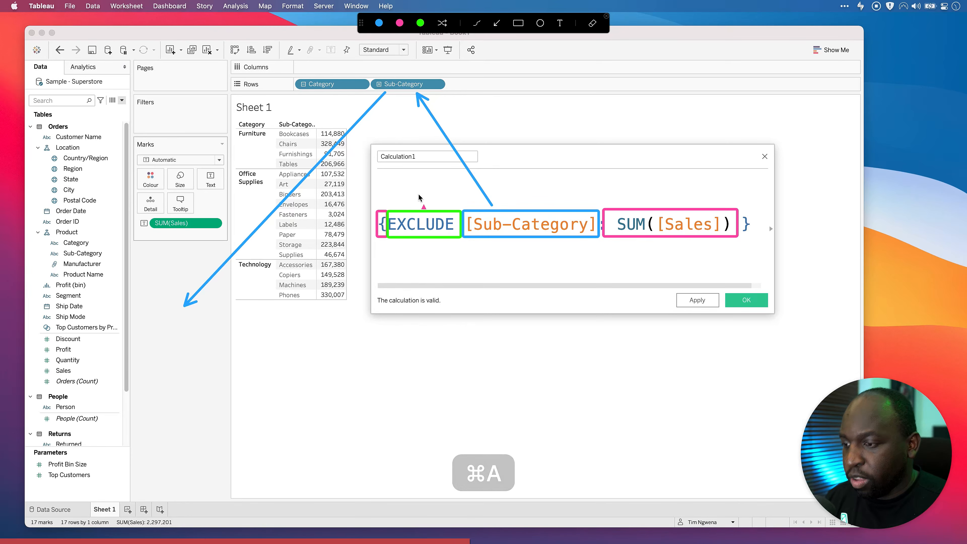
pyautogui.press('ctrl')
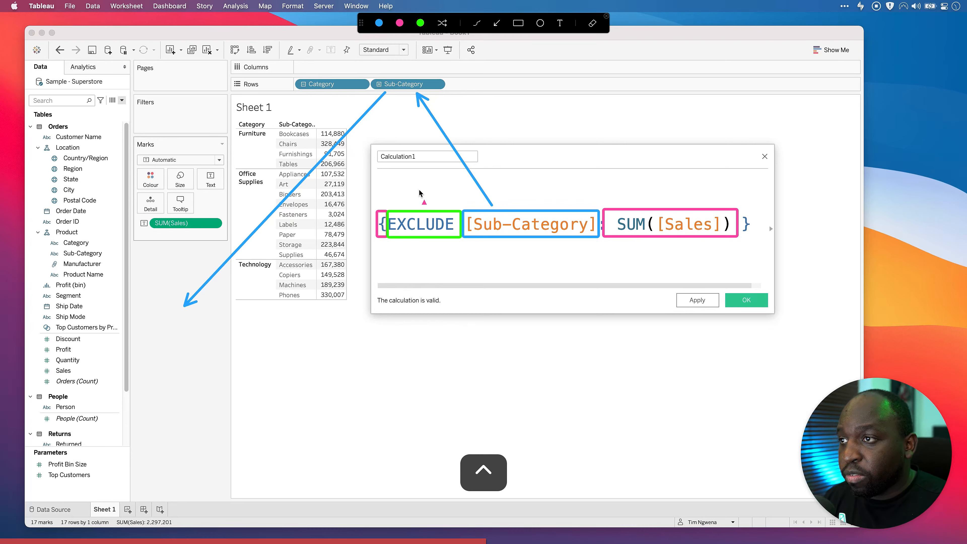
pyautogui.press('super+a')
pyautogui.click(416, 190)
pyautogui.press('Escape')
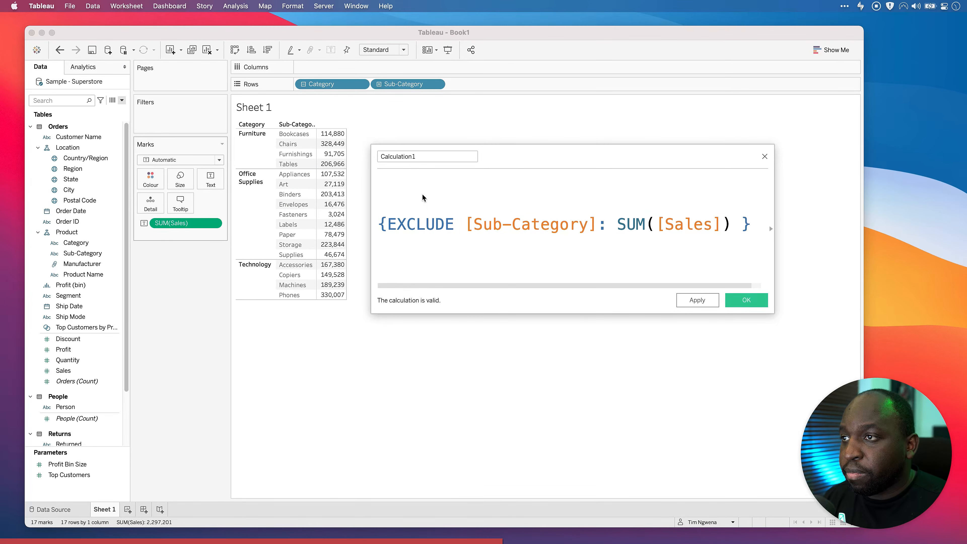
# Step: Write the comment "// Aggregate sales after excluding subcategory form the viz level of detail" above the EXCLUDE formula
pyautogui.click(397, 191)
pyautogui.click(418, 191)
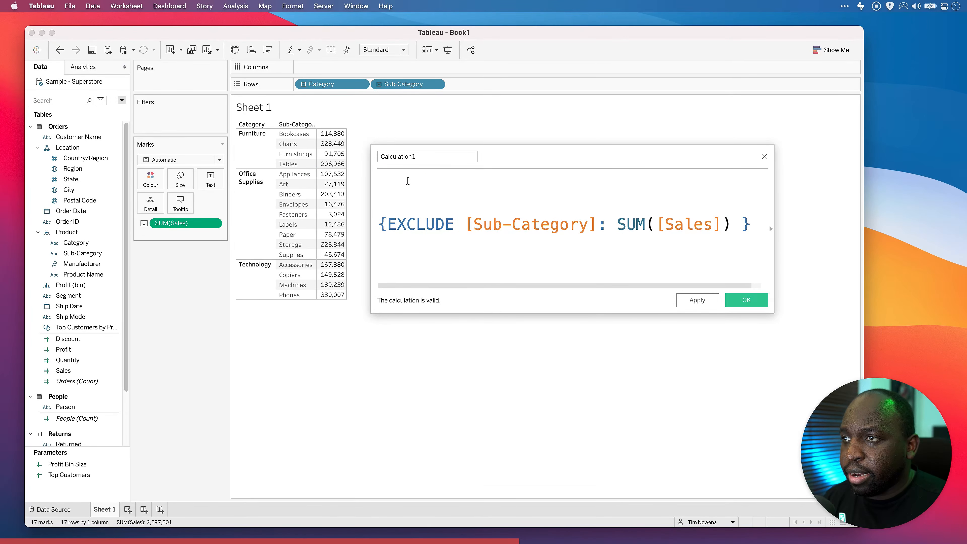
pyautogui.write('//')
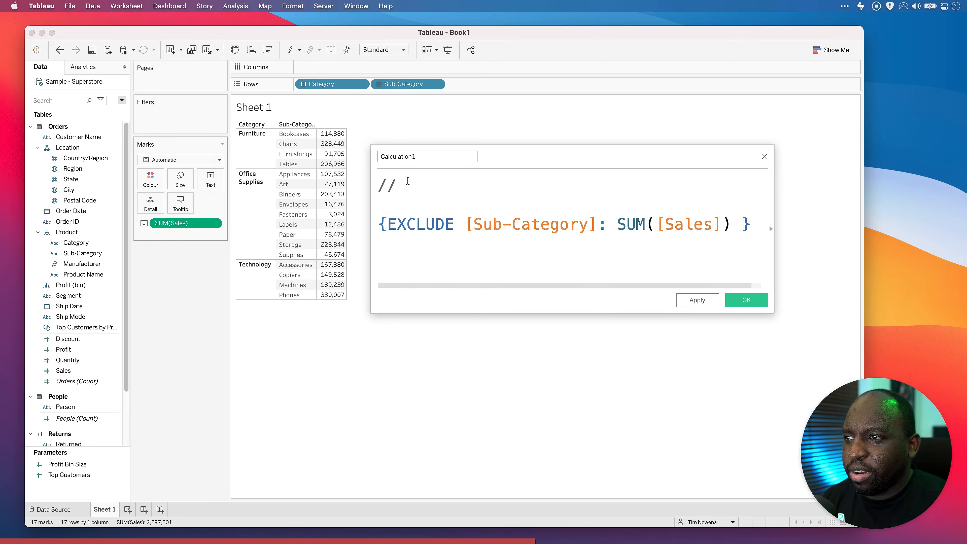
pyautogui.press('shift')
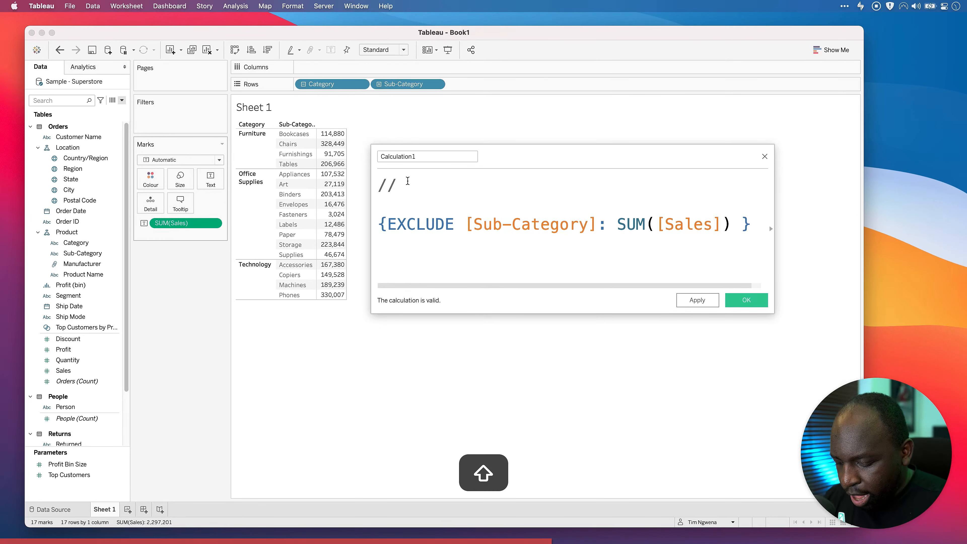
pyautogui.write('Aggr')
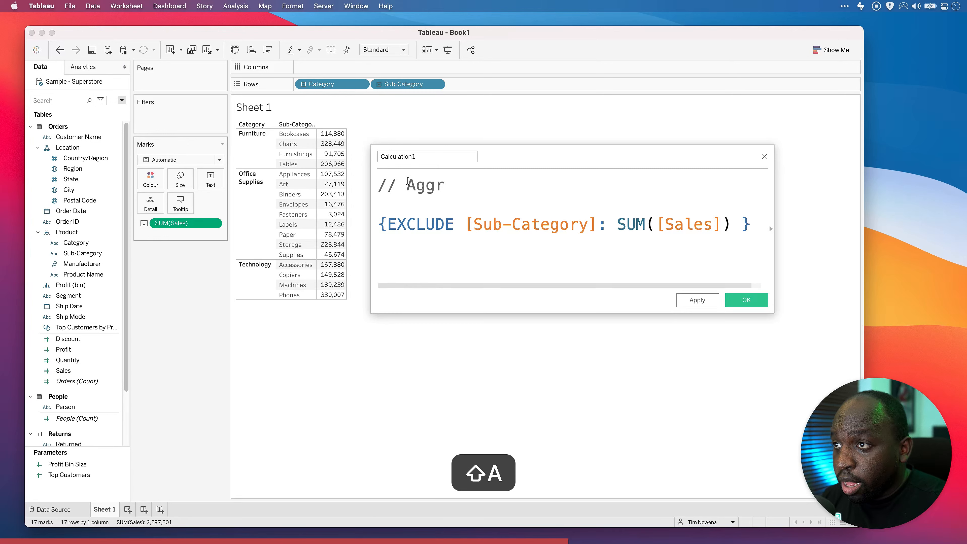
pyautogui.write('egate sales')
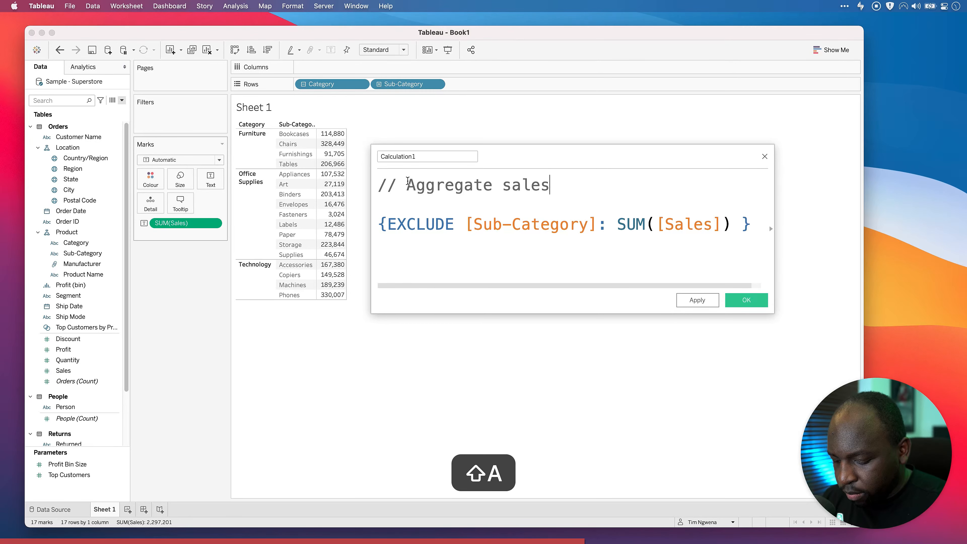
pyautogui.write(' after exclu')
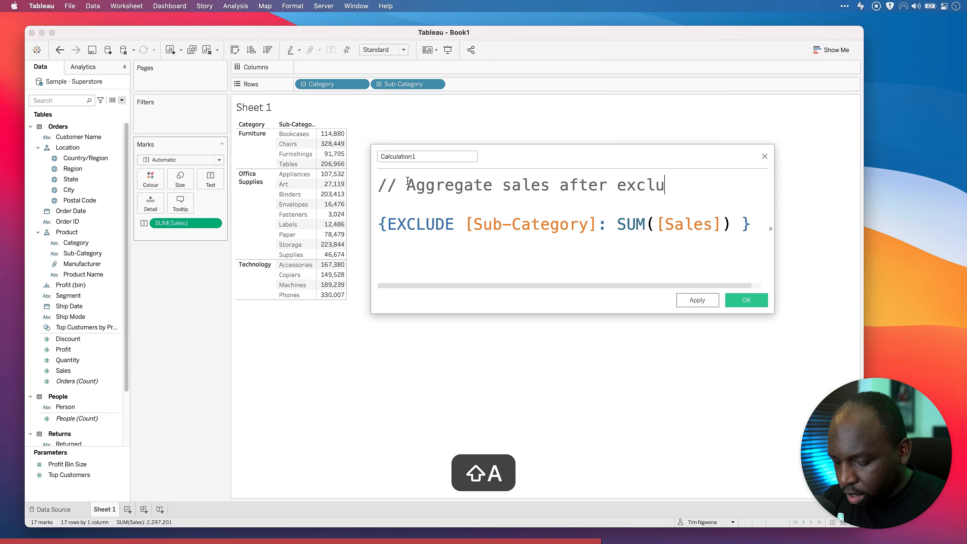
pyautogui.write('ding subcateg')
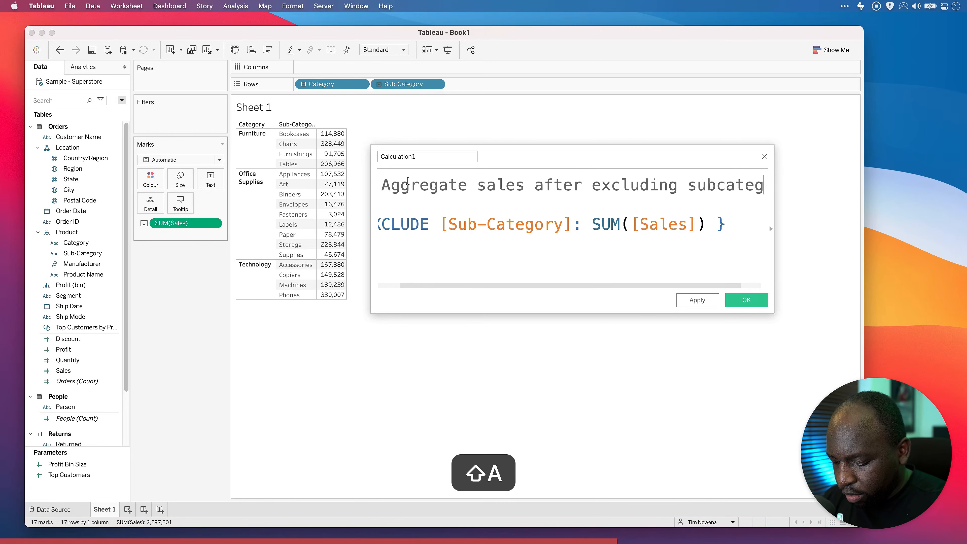
pyautogui.write('ory form the vix')
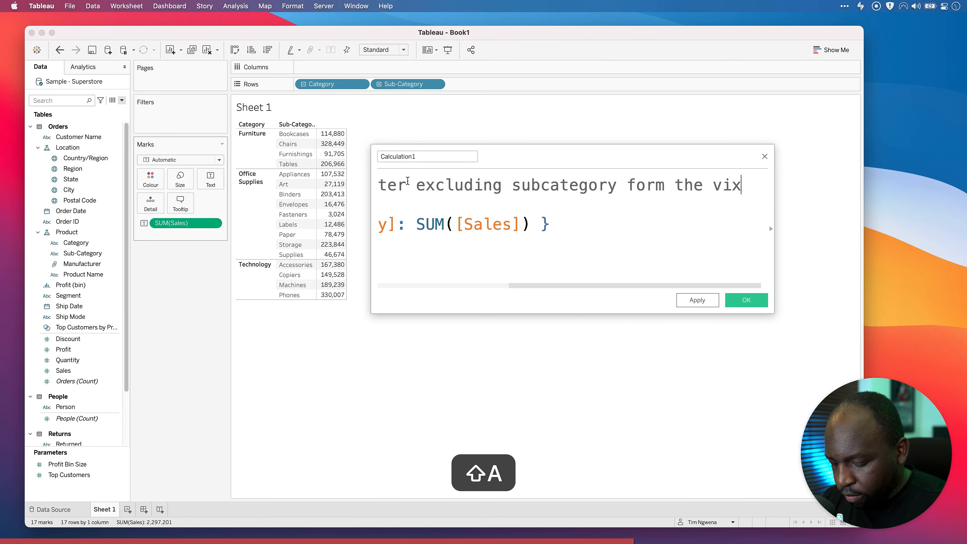
pyautogui.press('BackSpace')
pyautogui.write('z lev')
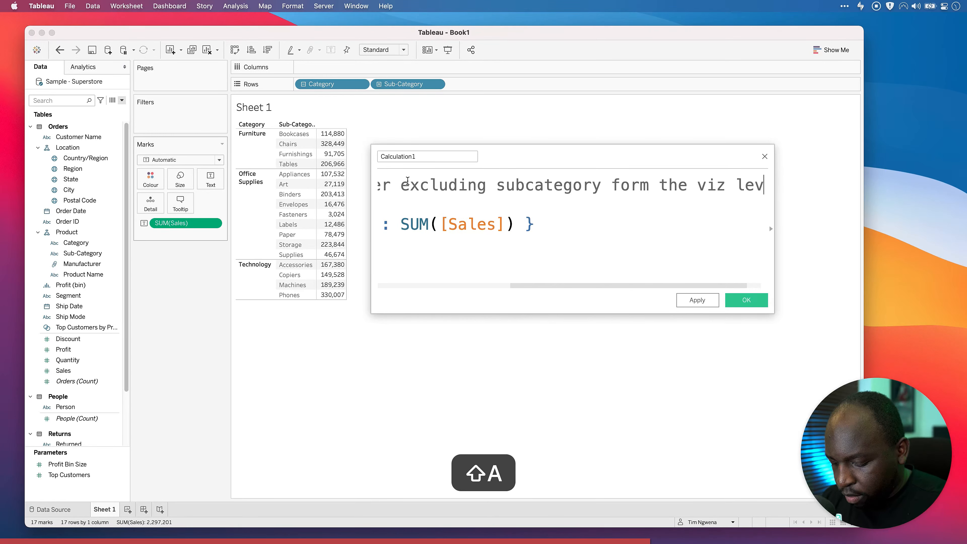
pyautogui.write('el of detail')
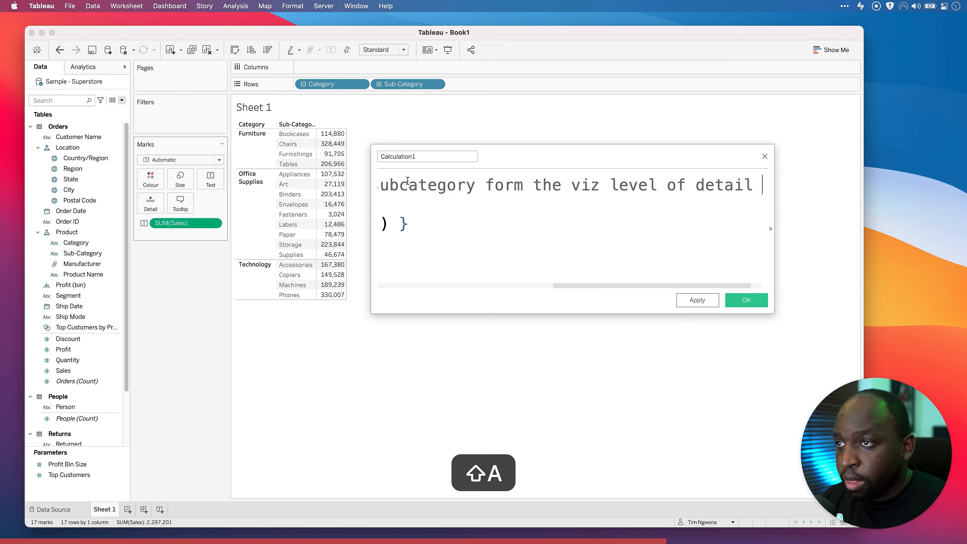
# Step: Break the comment onto a second line before "the viz level of detail" and convert it to a /* */ block comment
pyautogui.click(536, 186)
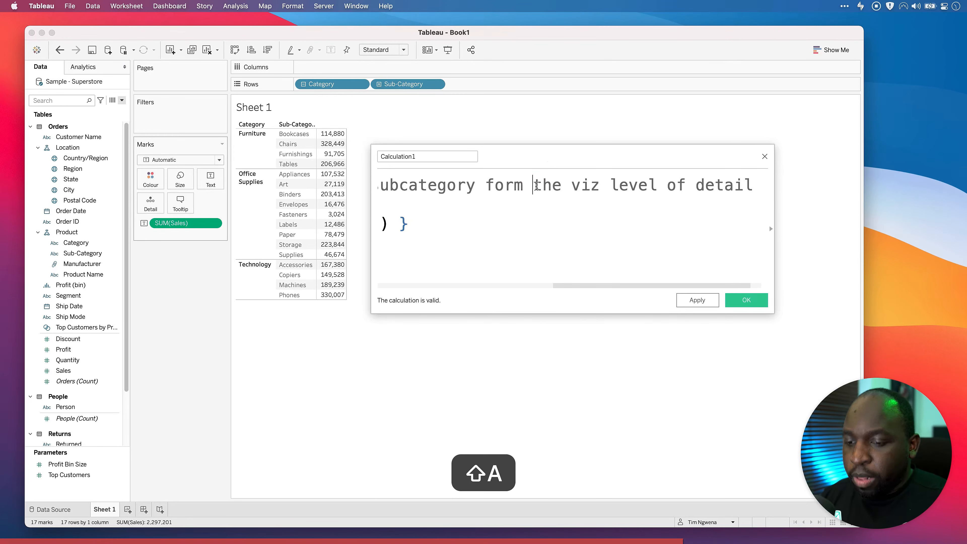
pyautogui.press('Return')
pyautogui.click(638, 203)
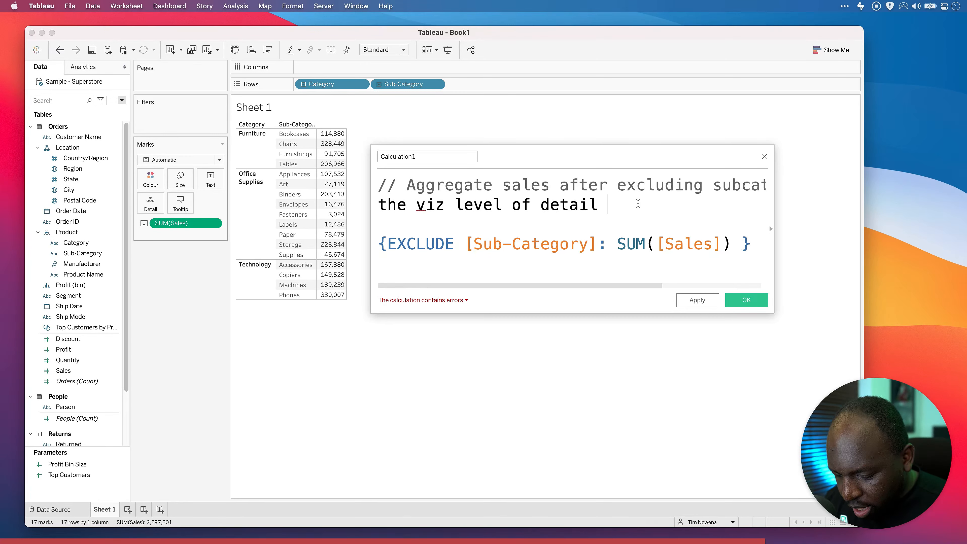
pyautogui.write('*')
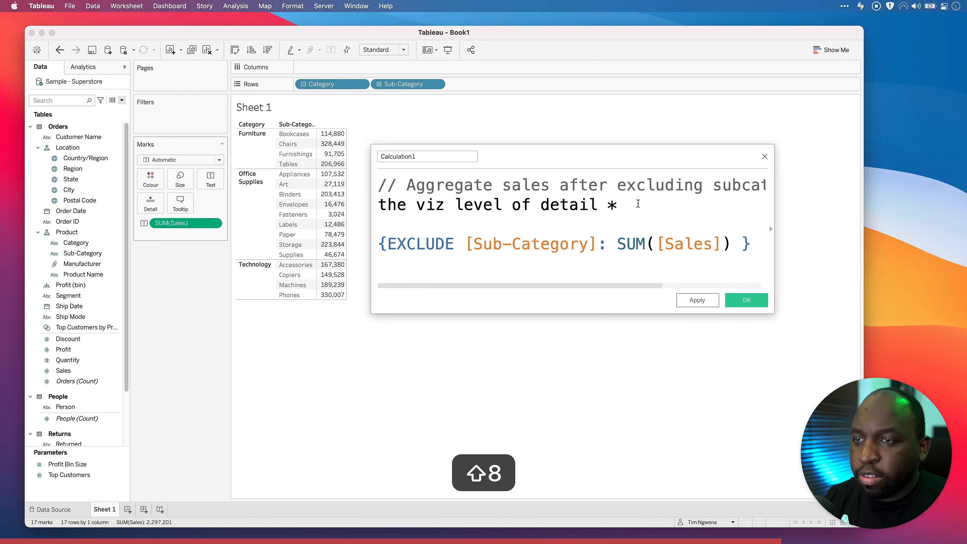
pyautogui.write('/')
pyautogui.click(402, 185)
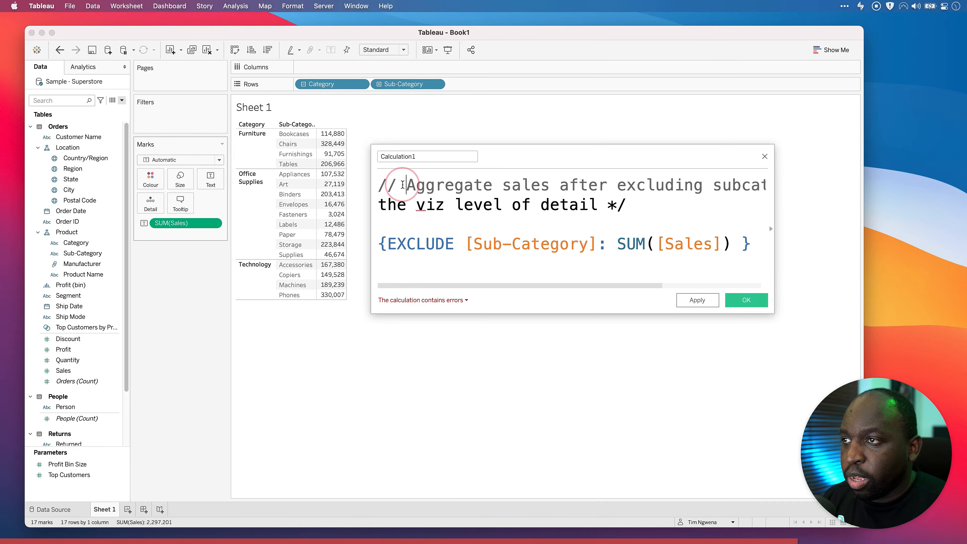
pyautogui.press('BackSpace')
pyautogui.press('BackSpace')
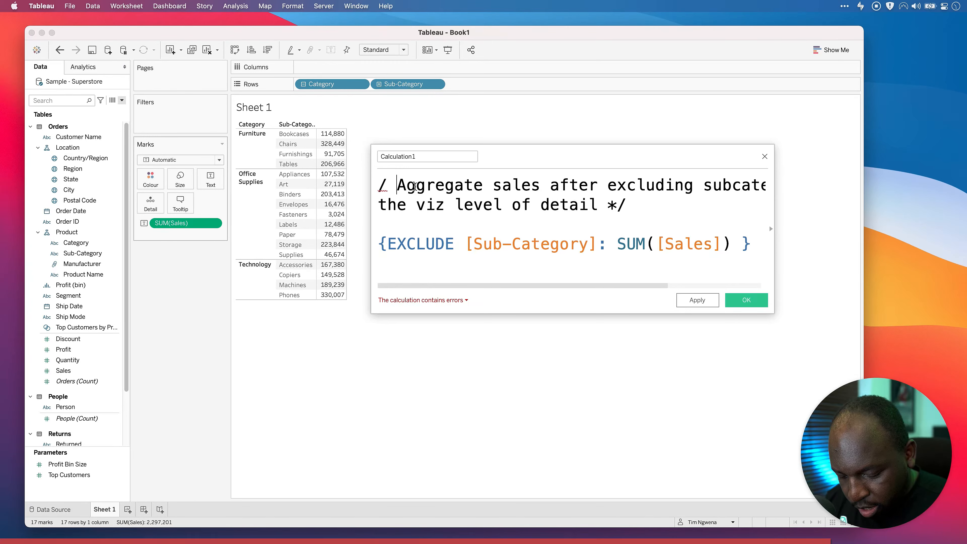
pyautogui.write('*')
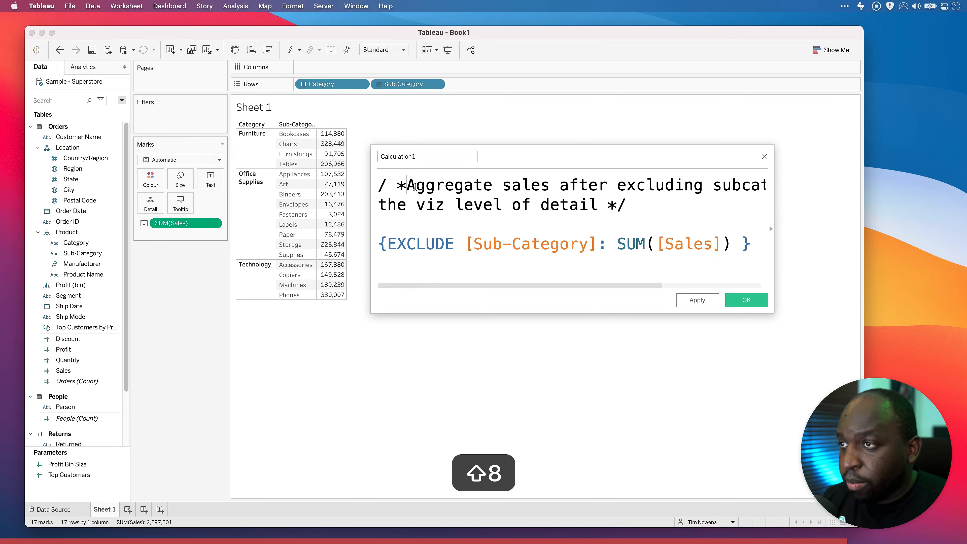
pyautogui.press('Left')
pyautogui.press('Left')
pyautogui.press('BackSpace')
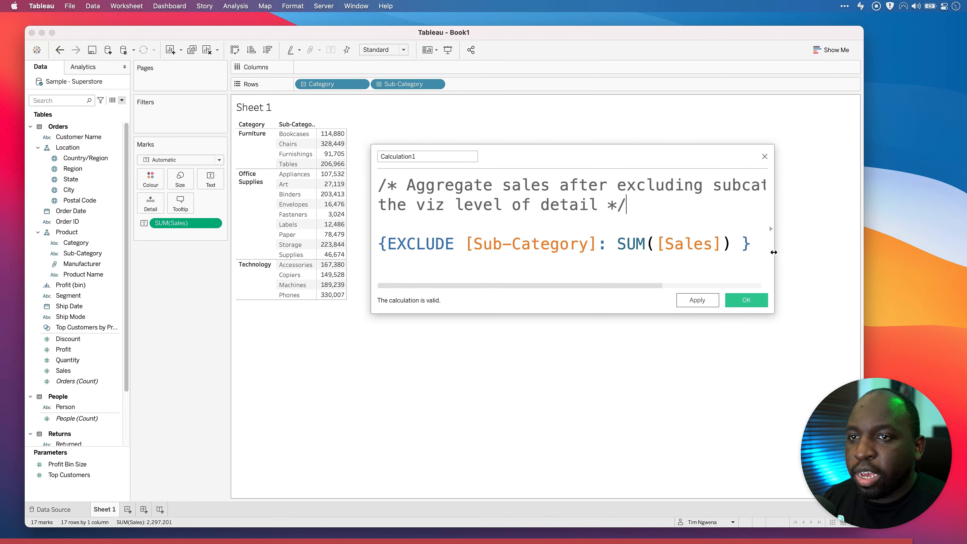
# Step: Widen the calculation editor to fit the whole comment and apply the calculation under the name "exclude subcat sum sales"
pyautogui.moveTo(773, 252); pyautogui.dragTo(907, 245)
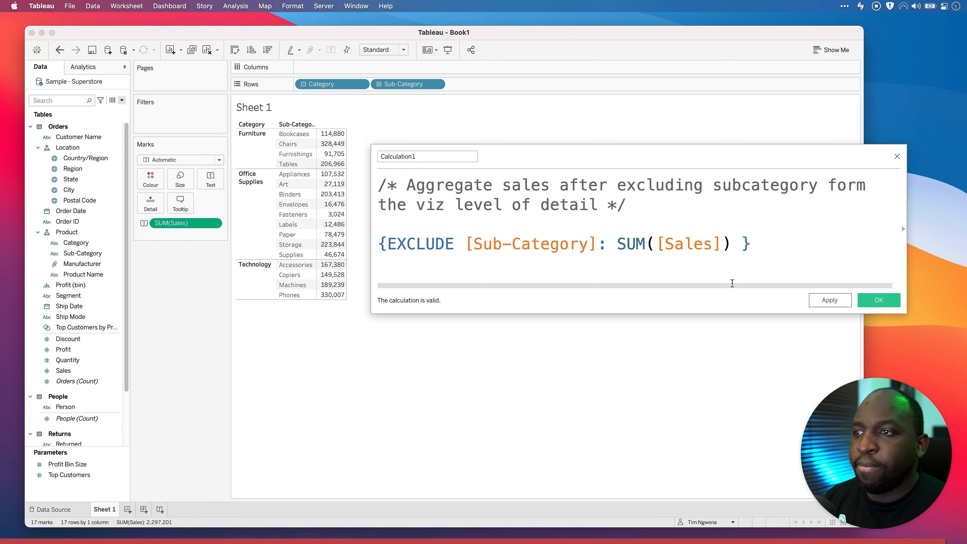
pyautogui.click(829, 300)
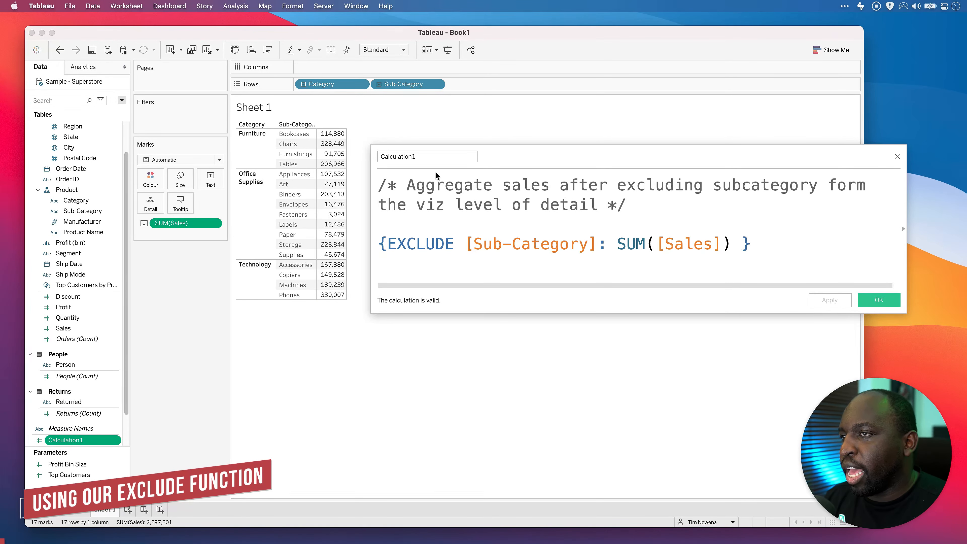
pyautogui.moveTo(424, 156); pyautogui.dragTo(341, 158)
pyautogui.write('e')
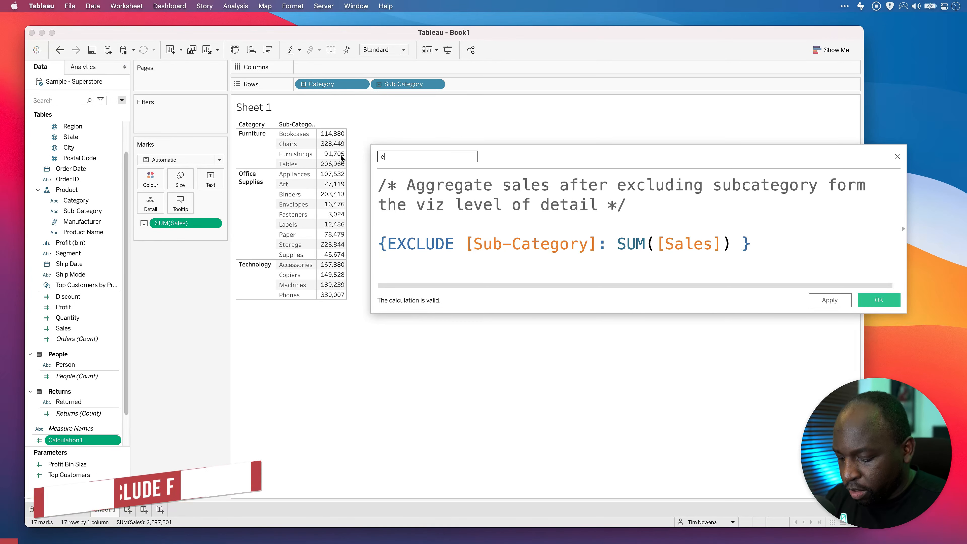
pyautogui.write('xclude subcat sum sales')
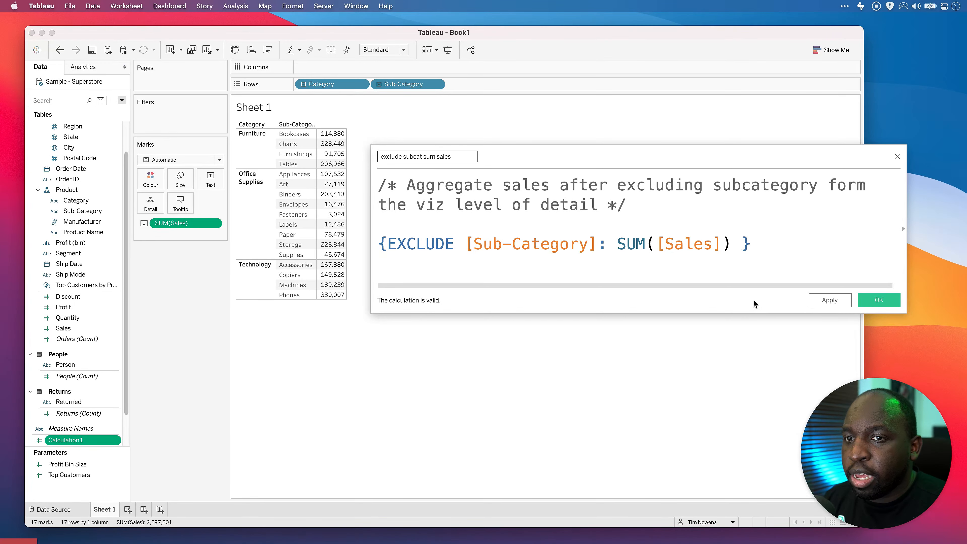
pyautogui.click(829, 300)
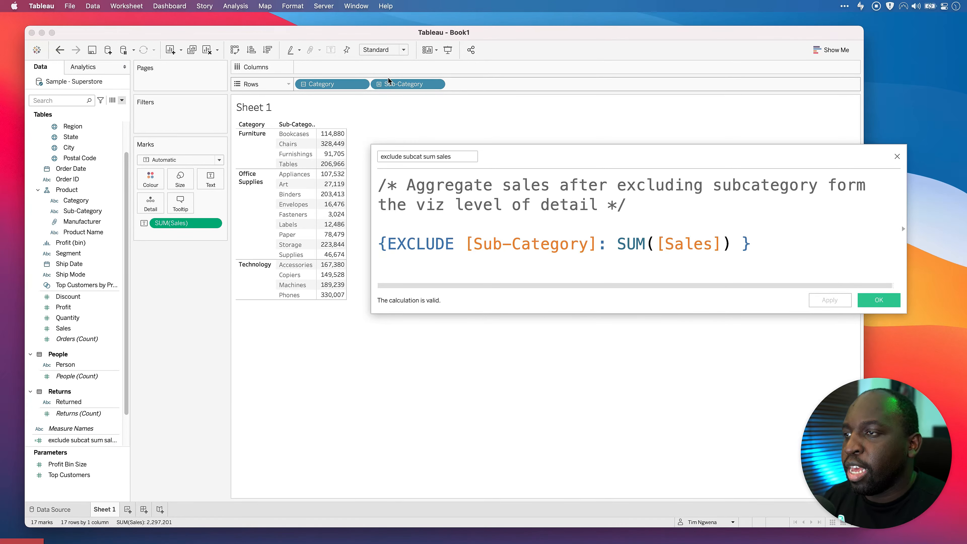
# Step: Annotate the calculation name with a pink arrow to its new field, outline that field with a rectangle, and clear the annotations
pyautogui.hotkey('ctrl', 'a')
pyautogui.click(496, 24)
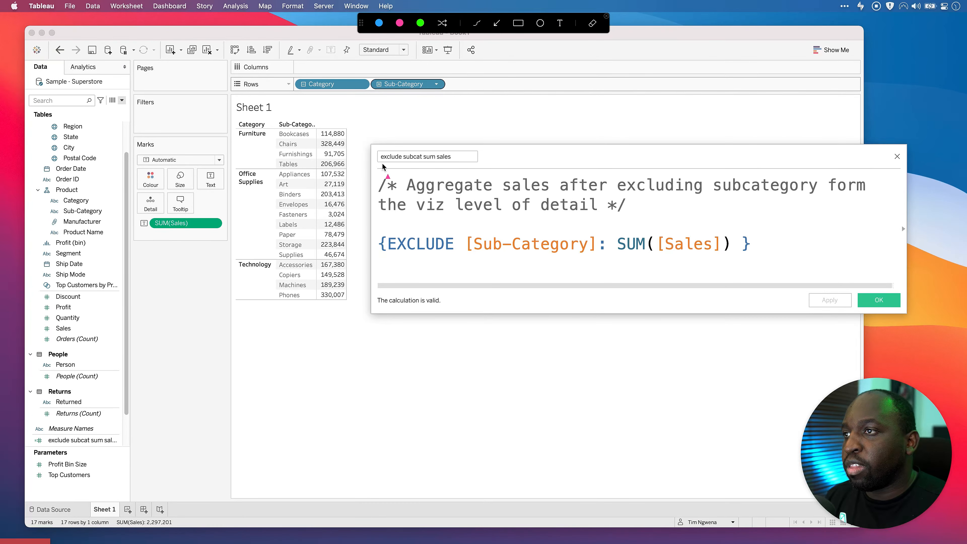
pyautogui.moveTo(378, 158); pyautogui.dragTo(116, 430)
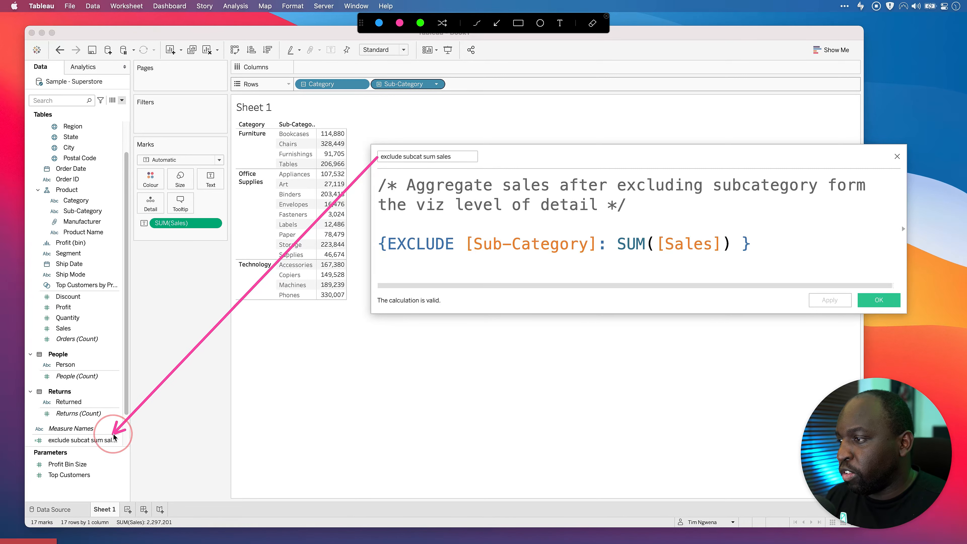
pyautogui.click(518, 24)
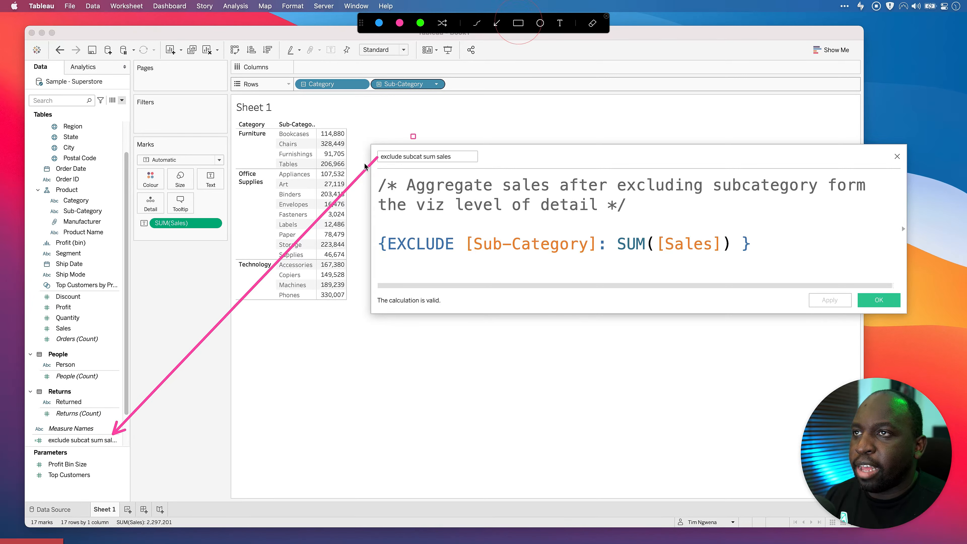
pyautogui.moveTo(31, 433); pyautogui.dragTo(128, 447)
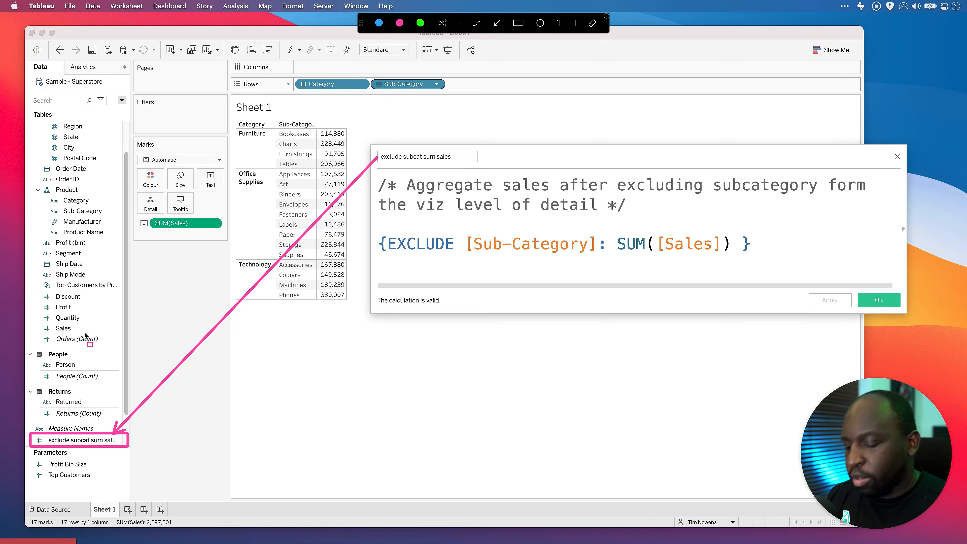
pyautogui.hotkey('ctrl', 'a')
# Step: Add the exclude subcat sum sales field to the table as a second measure beside Sales, and narrow the calculation editor to uncover it
pyautogui.moveTo(127, 402)
pyautogui.mouseDown()
pyautogui.moveTo(127, 421)
pyautogui.moveTo(103, 401)
pyautogui.moveTo(333, 244)
pyautogui.mouseUp()
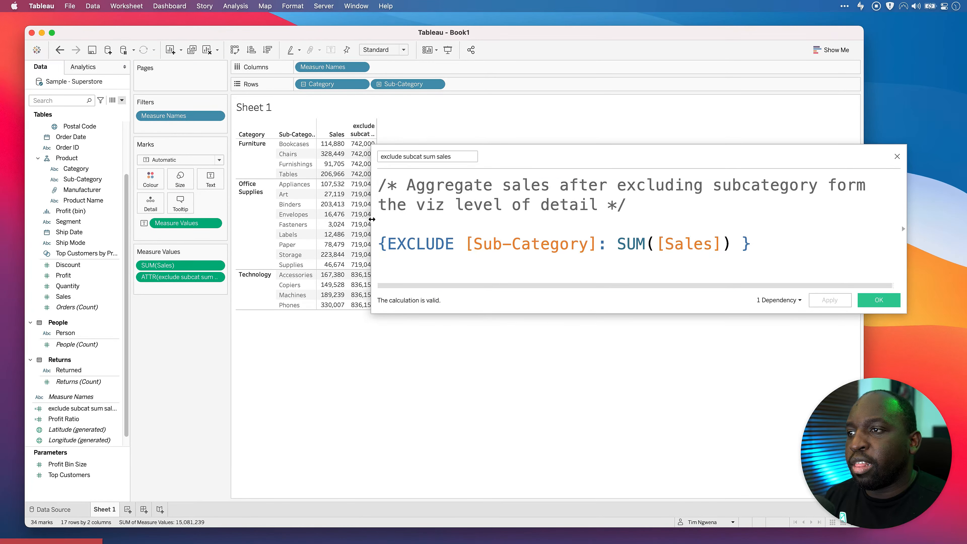
pyautogui.moveTo(371, 218); pyautogui.dragTo(417, 218)
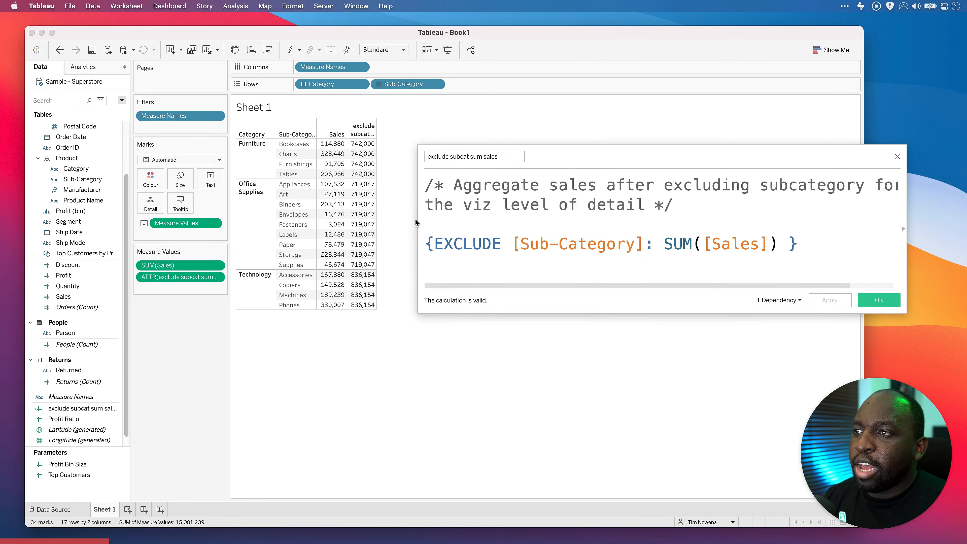
# Step: Remove Sub-Category from Rows to compare both measures at Category level, and undo the removal
pyautogui.moveTo(368, 167)
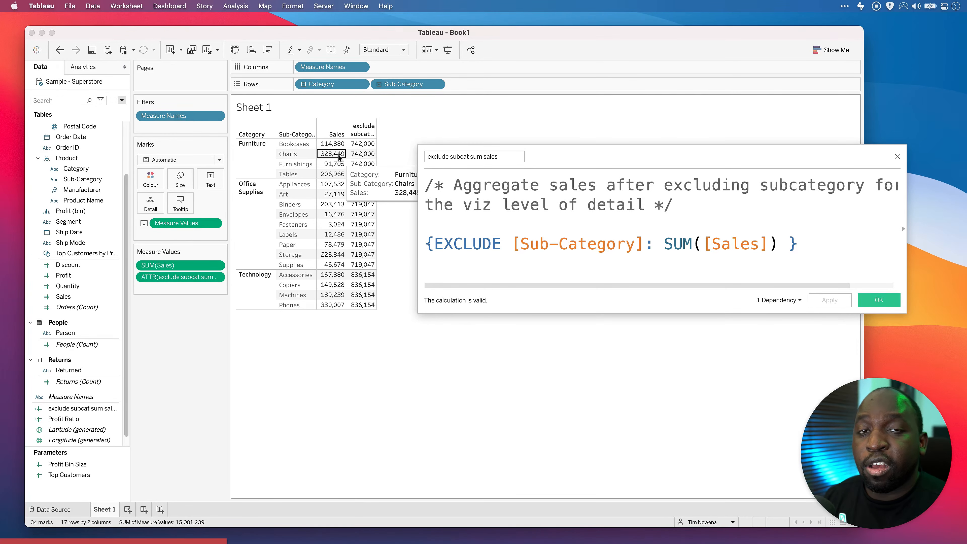
pyautogui.moveTo(405, 87); pyautogui.dragTo(213, 334)
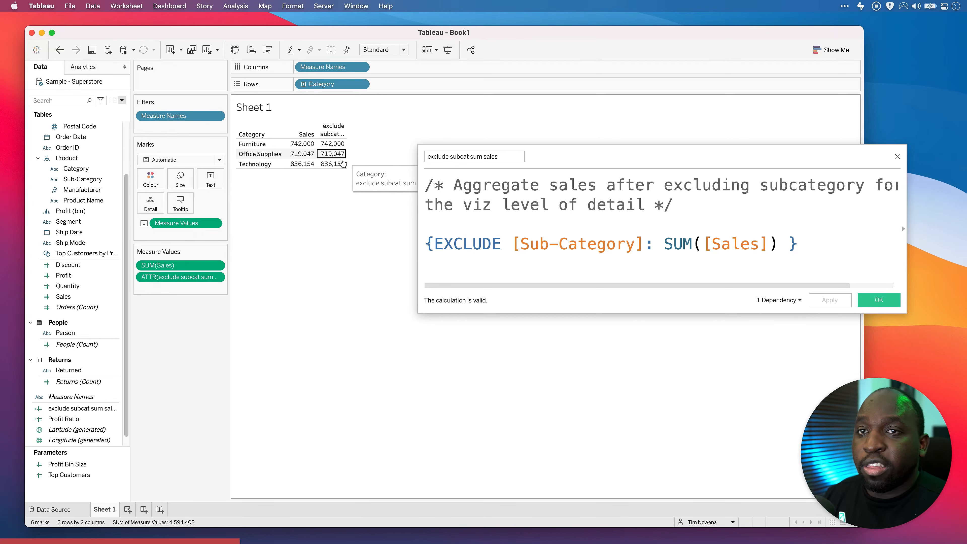
pyautogui.click(59, 49)
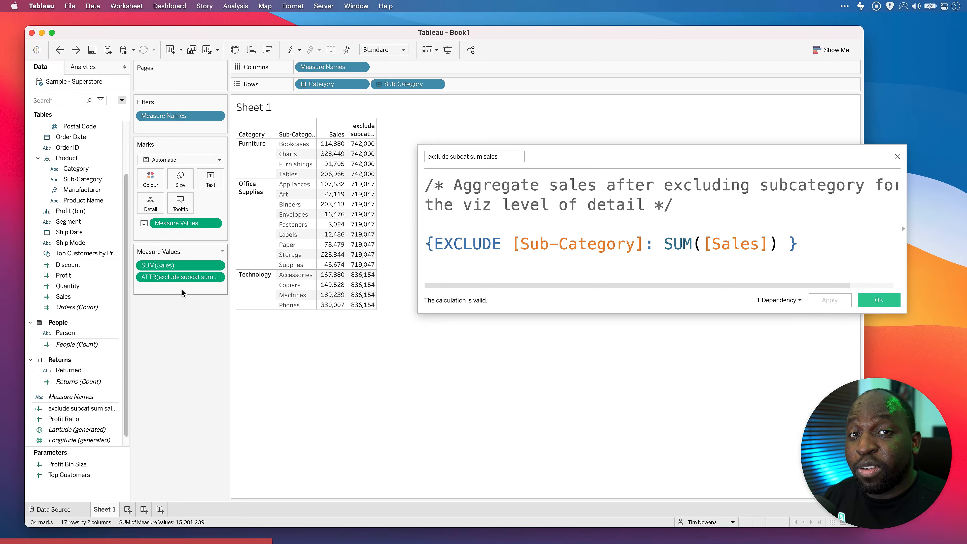
pyautogui.click(182, 289)
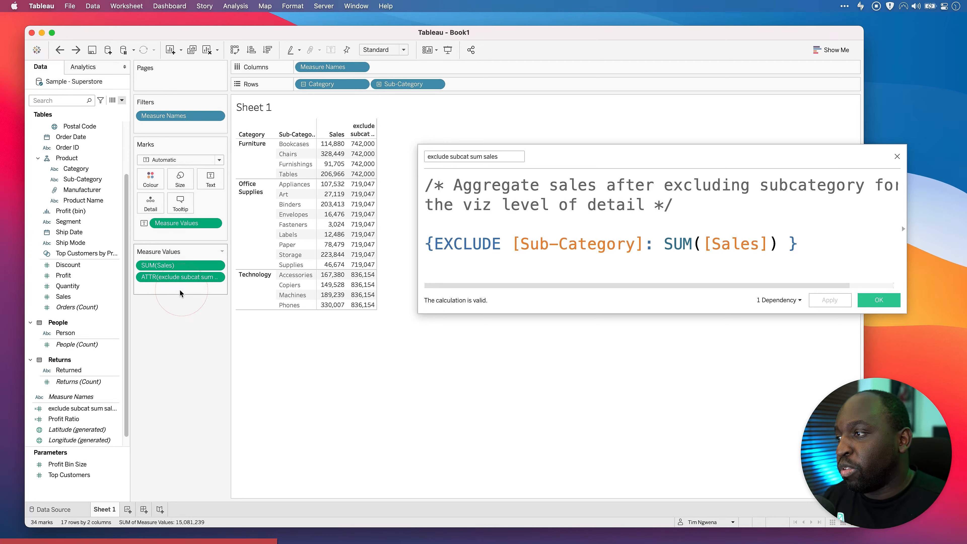
pyautogui.click(161, 290)
pyautogui.click(152, 289)
pyautogui.doubleClick(161, 290)
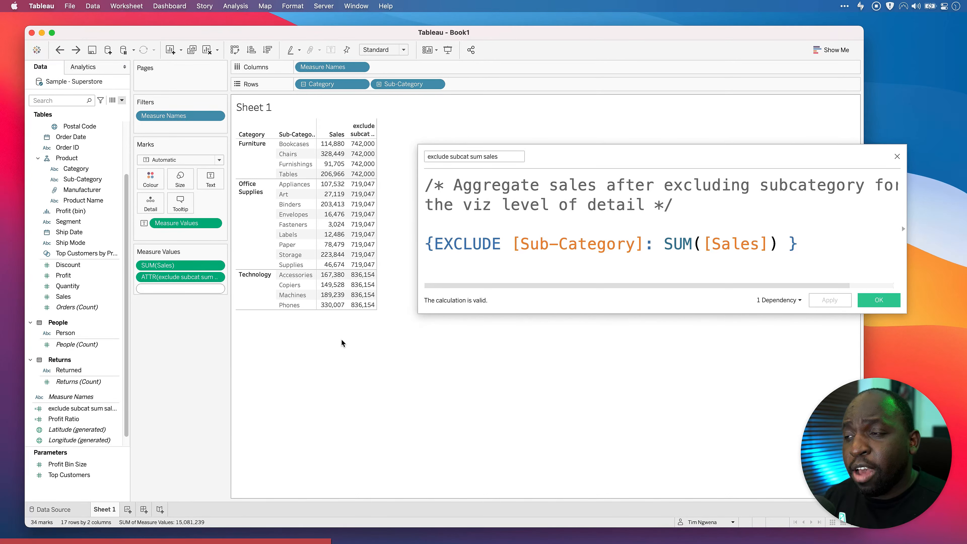
pyautogui.click(331, 329)
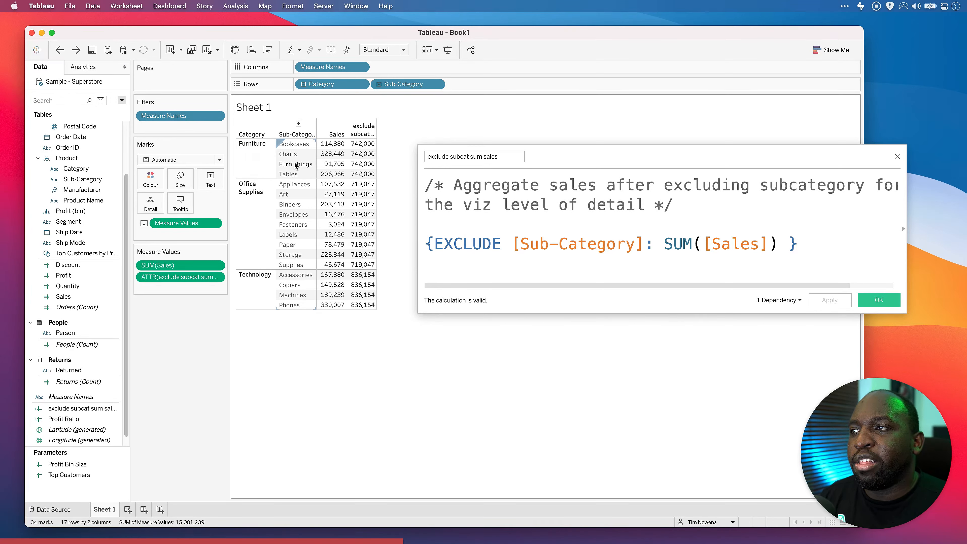
pyautogui.moveTo(359, 155)
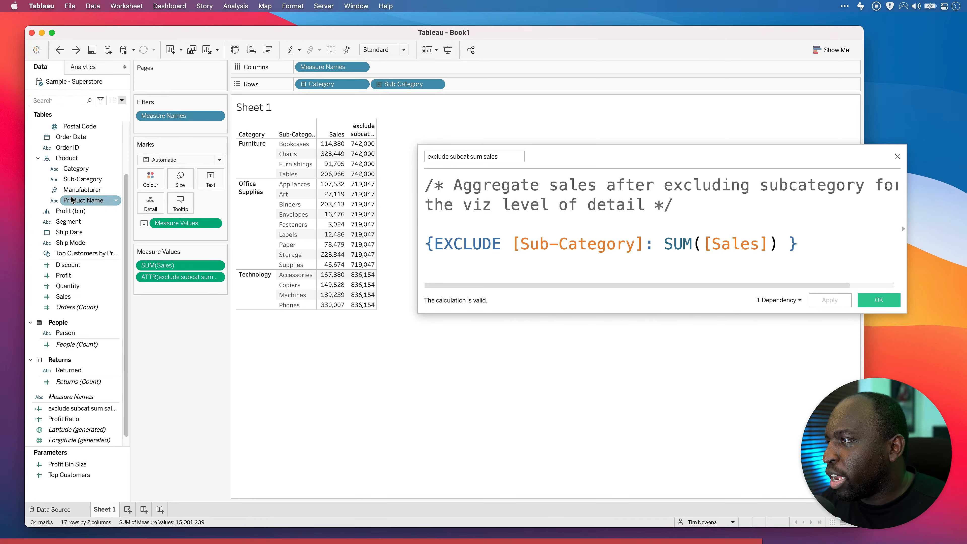
# Step: Add Region to Rows between Category and Sub-Category, and move the calculation editor clear of the table
pyautogui.scroll(5, 74, 175)
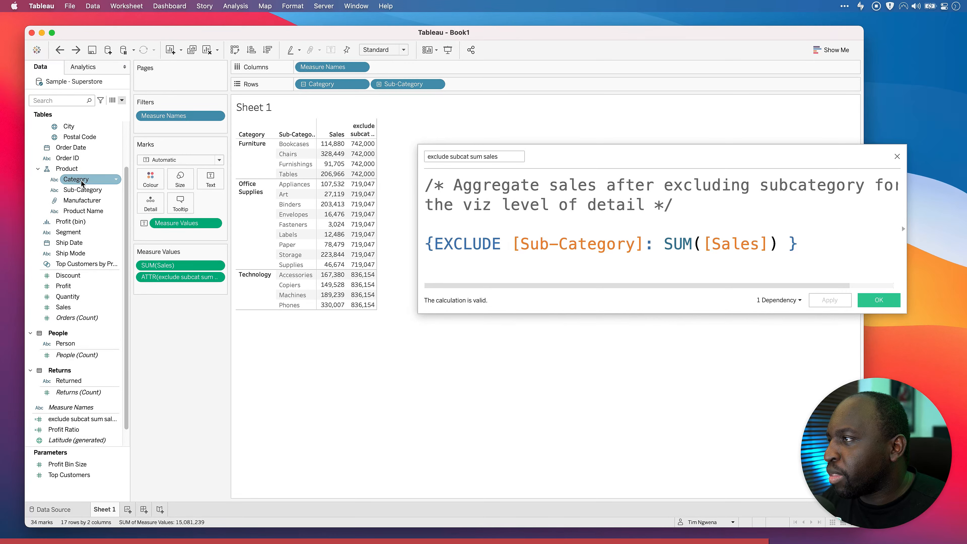
pyautogui.moveTo(72, 170); pyautogui.dragTo(371, 86)
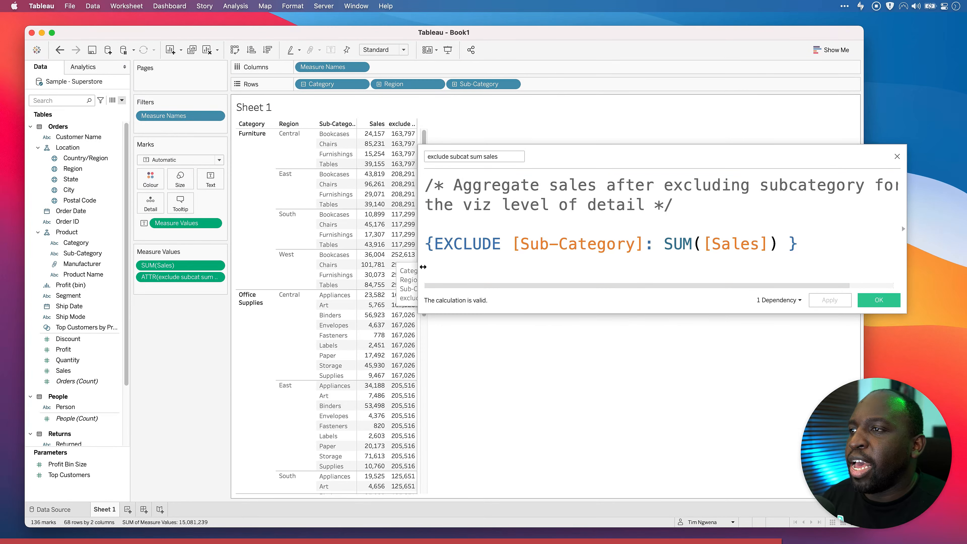
pyautogui.moveTo(582, 155); pyautogui.dragTo(641, 145)
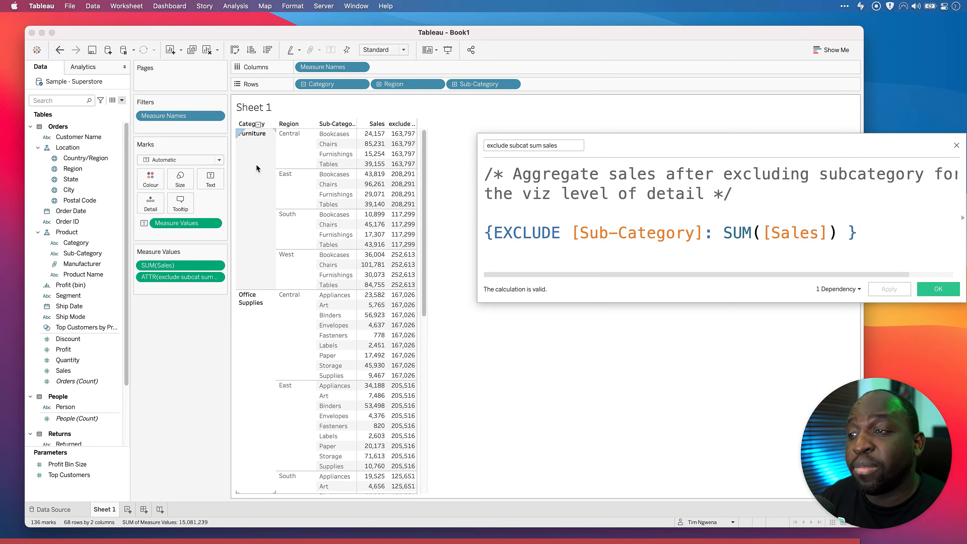
# Step: Highlight [Sub-Category] in the EXCLUDE formula, remove Region from Rows, and move the calculation editor closer to the table
pyautogui.click(574, 233)
pyautogui.moveTo(574, 232); pyautogui.dragTo(702, 232)
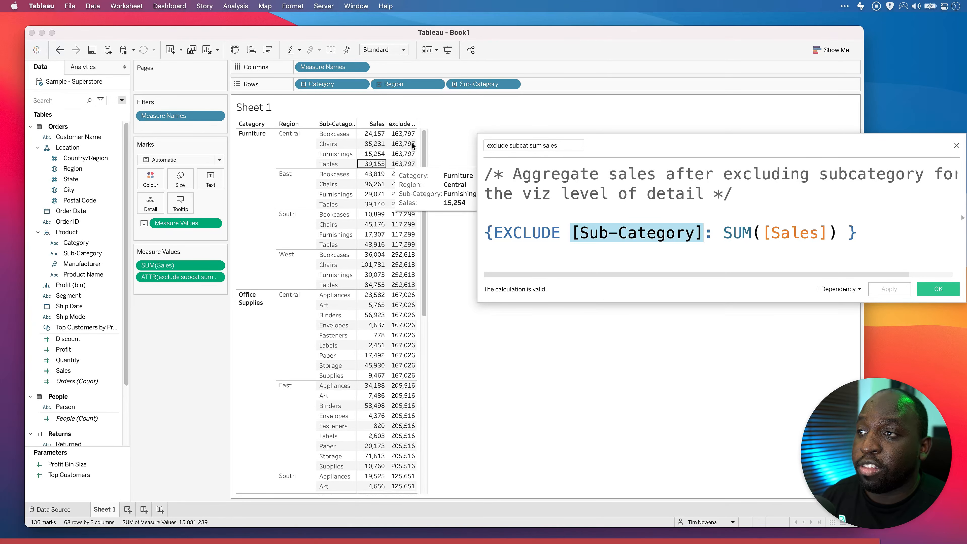
pyautogui.click(407, 85)
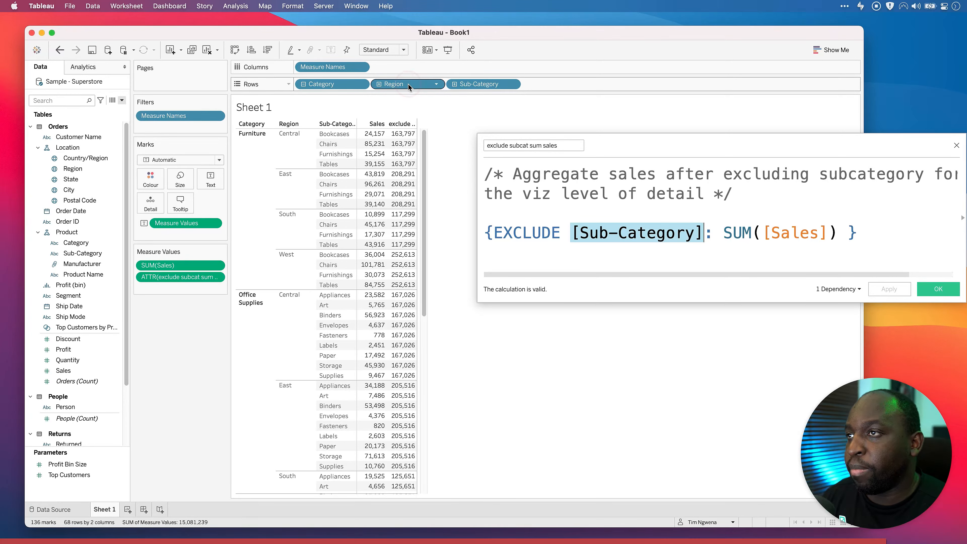
pyautogui.moveTo(408, 84); pyautogui.dragTo(204, 340)
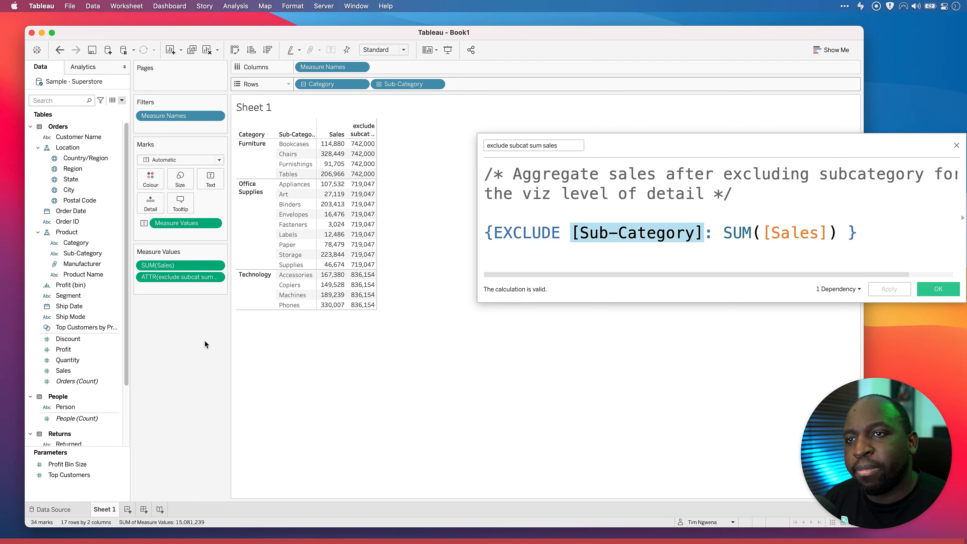
pyautogui.moveTo(701, 142); pyautogui.dragTo(662, 145)
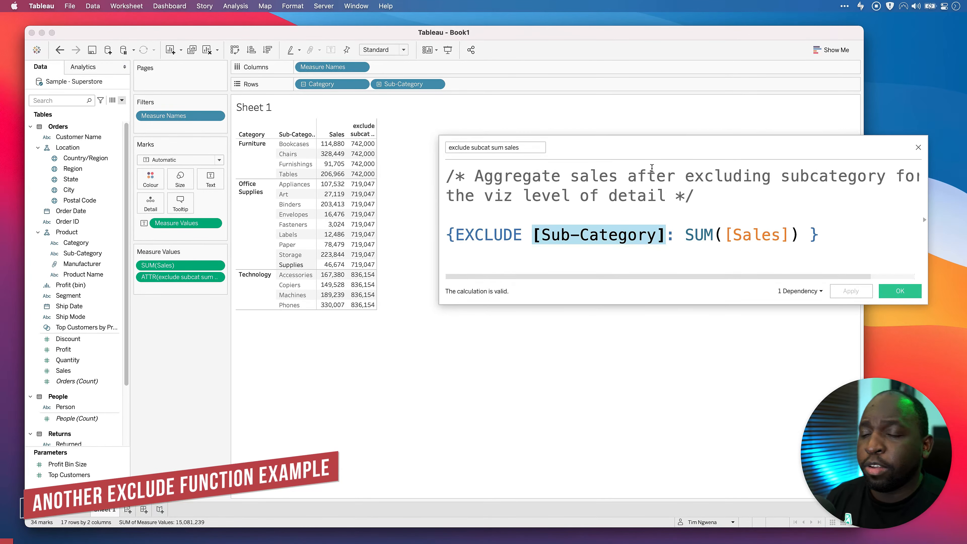
# Step: Switch to the Top 15 LOD Expressions article in Chrome and skim it from its title to section 6, Comparative sales analysis
pyautogui.hotkey('ctrl', 'Up')
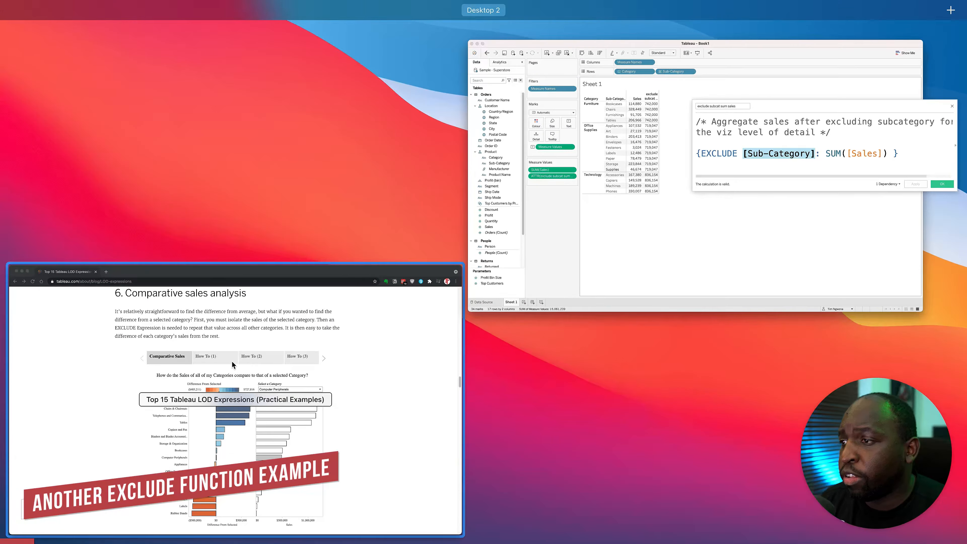
pyautogui.click(232, 364)
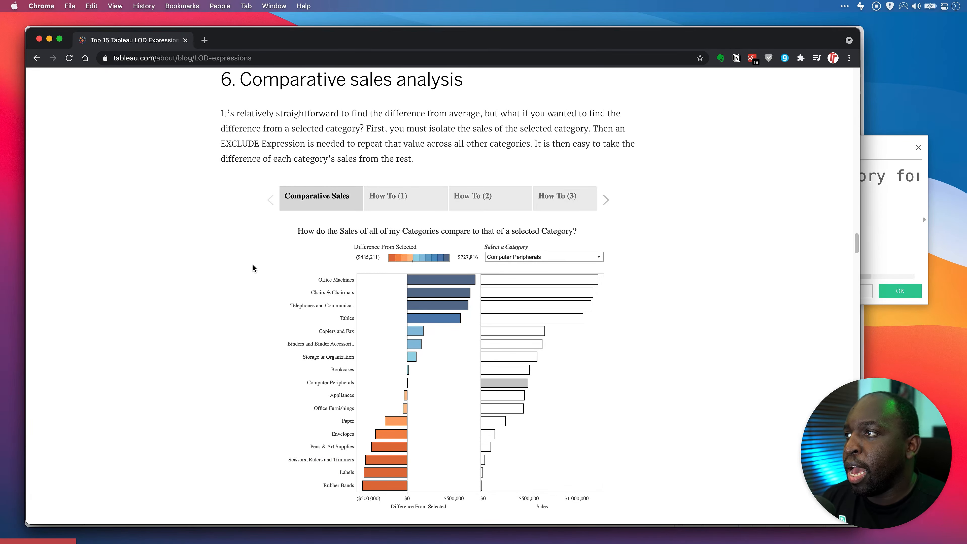
pyautogui.moveTo(220, 80); pyautogui.dragTo(441, 80)
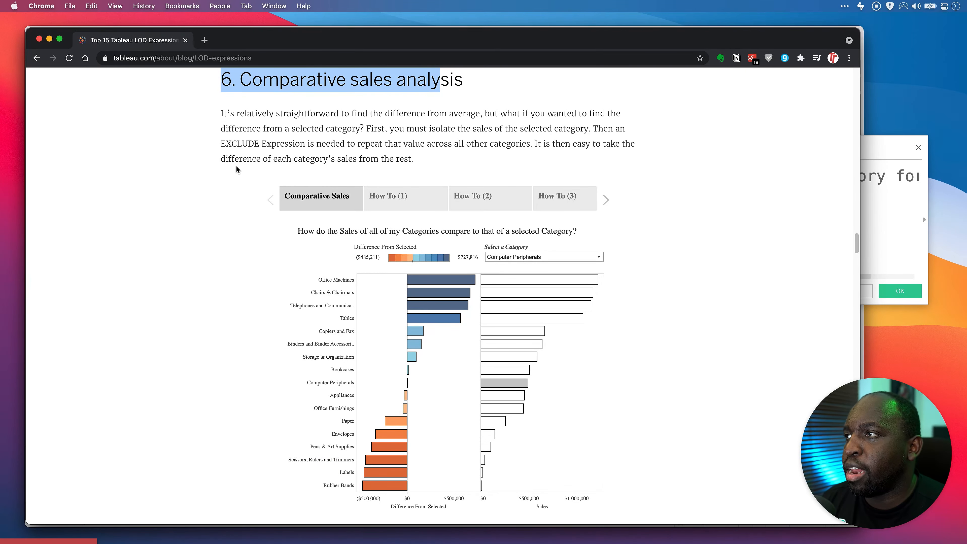
pyautogui.scroll(20, 236, 169)
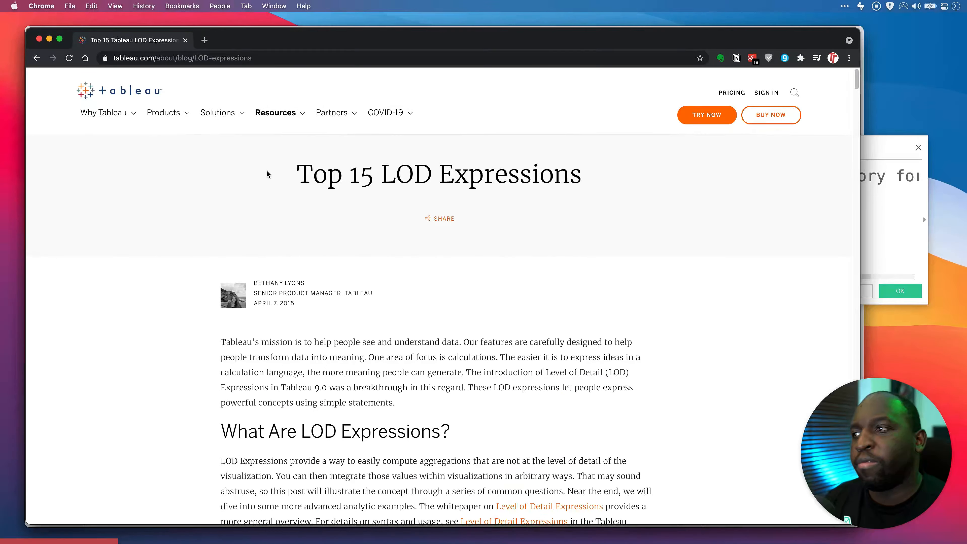
pyautogui.scroll(-20, 272, 185)
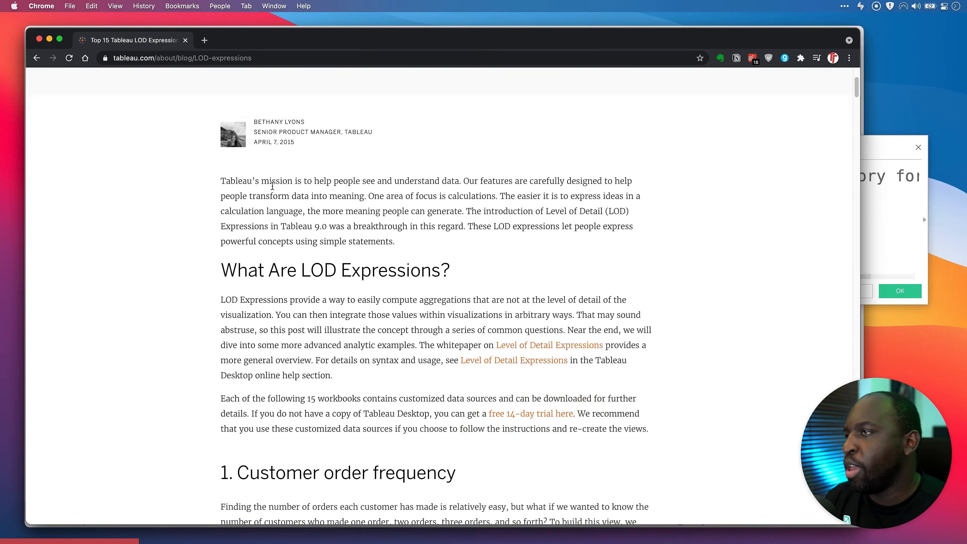
pyautogui.scroll(-15, 273, 189)
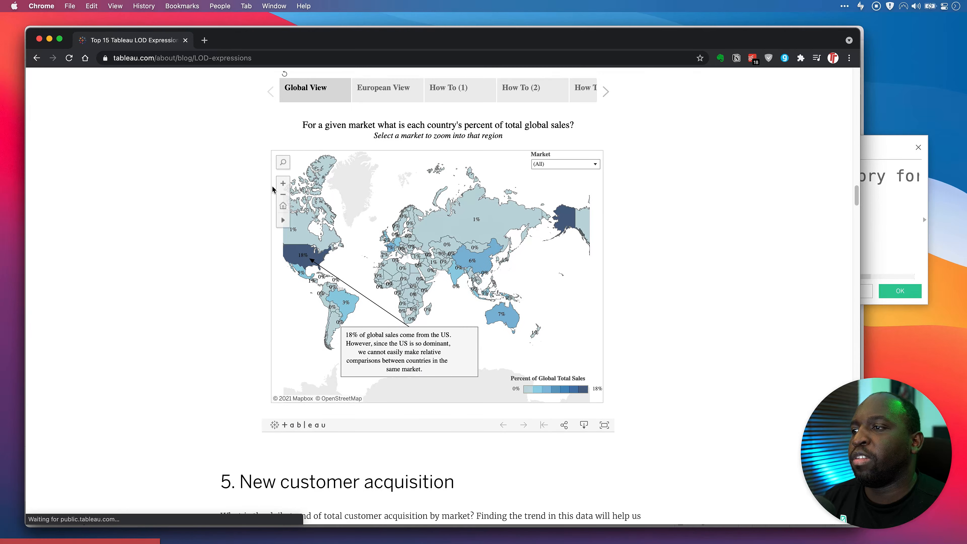
pyautogui.scroll(-10, 224, 190)
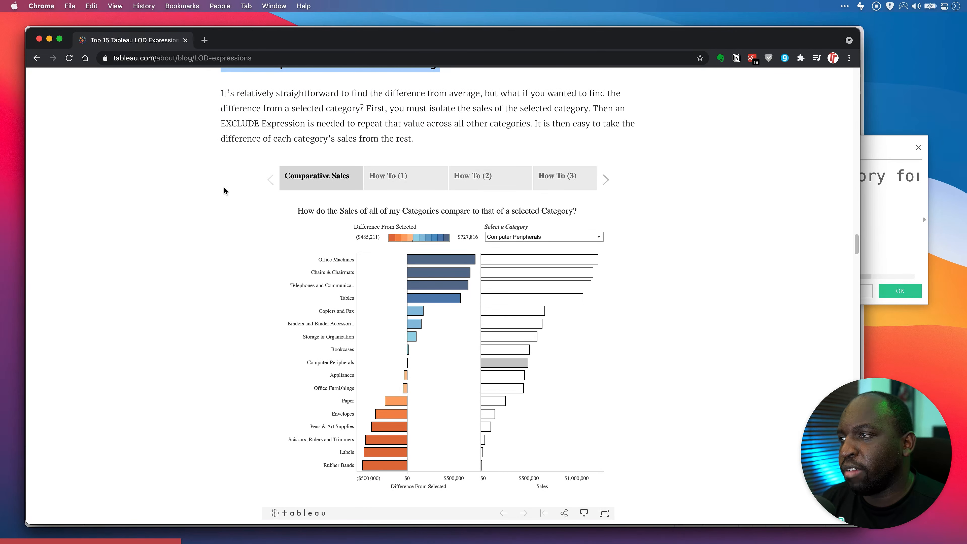
# Step: Examine the comparative sales chart, selecting the Tables bar and the Copiers and Fax bar in turn, and clear the selection
pyautogui.scroll(1, 212, 188)
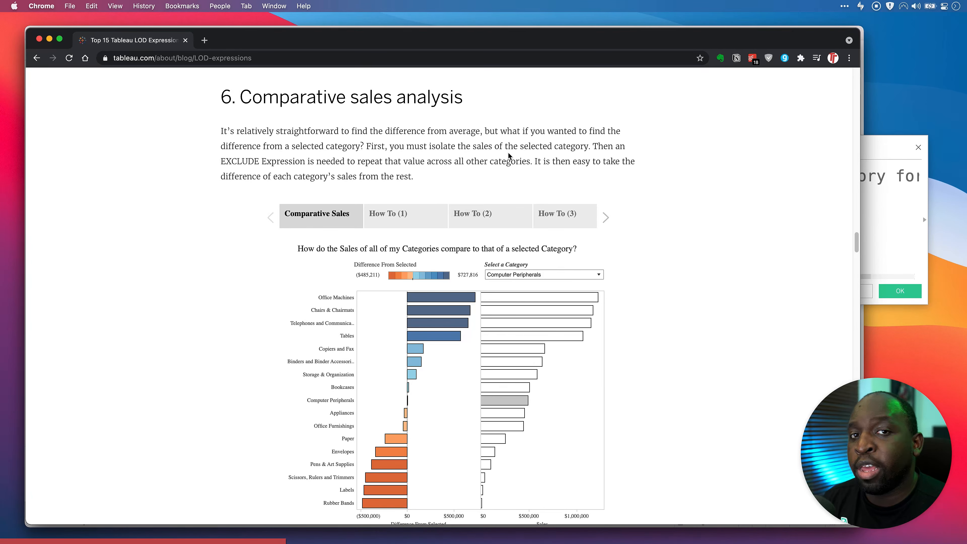
pyautogui.scroll(-2, 508, 154)
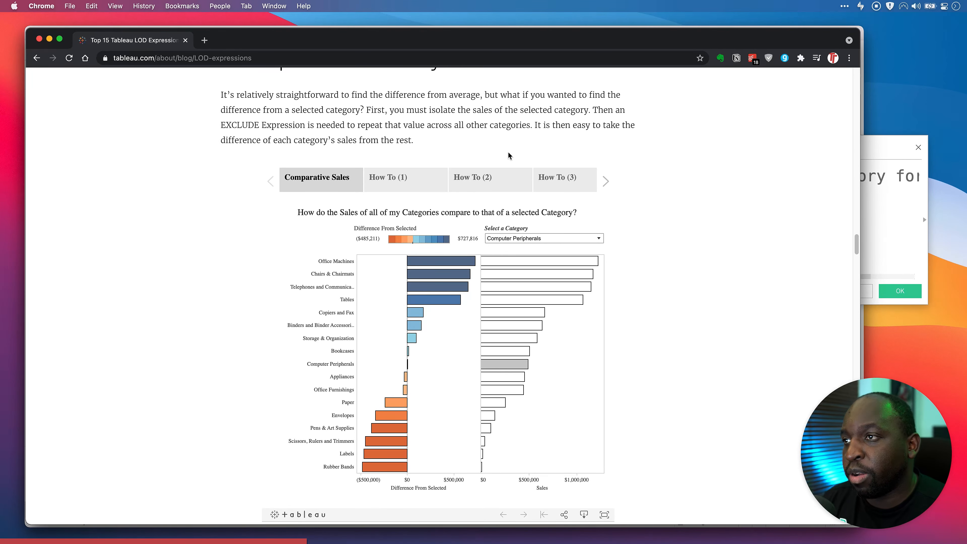
pyautogui.scroll(2, 508, 154)
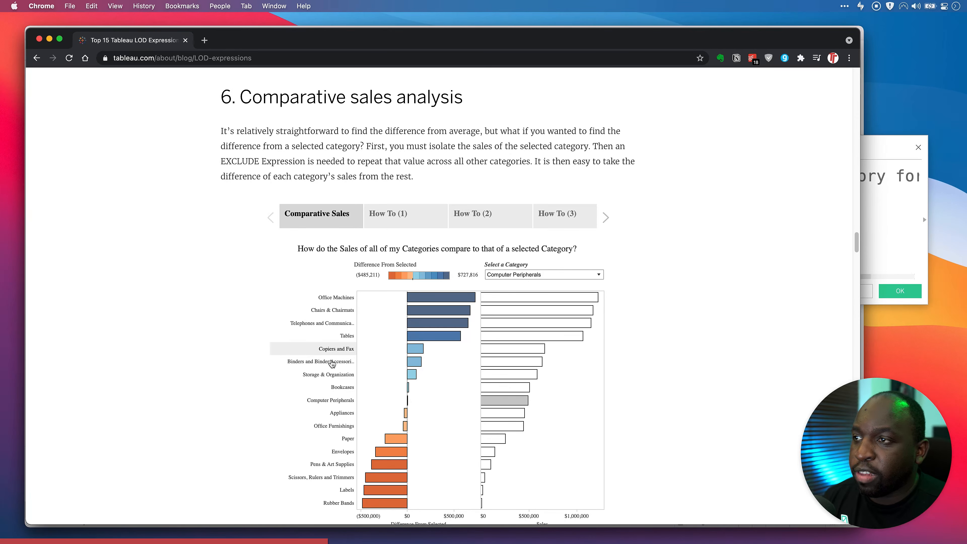
pyautogui.scroll(-2, 296, 376)
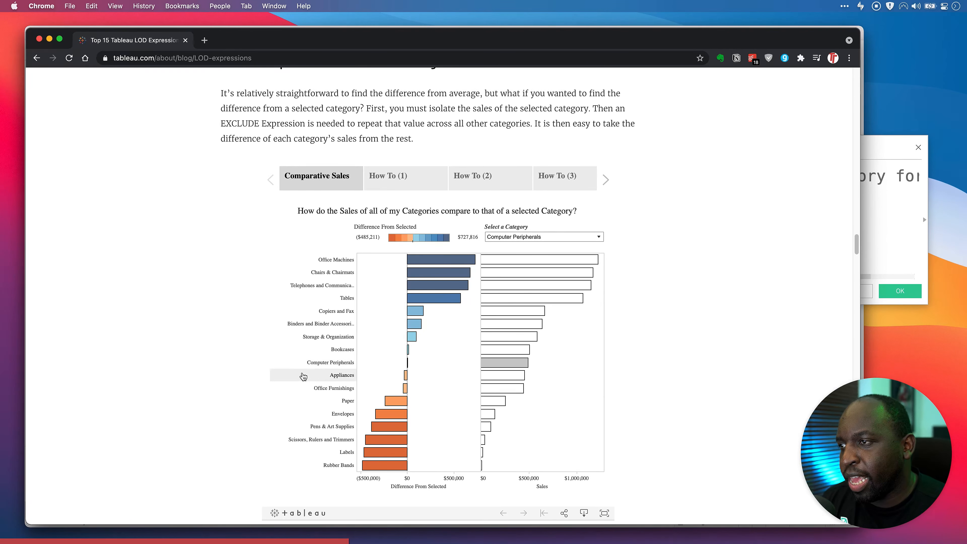
pyautogui.click(422, 297)
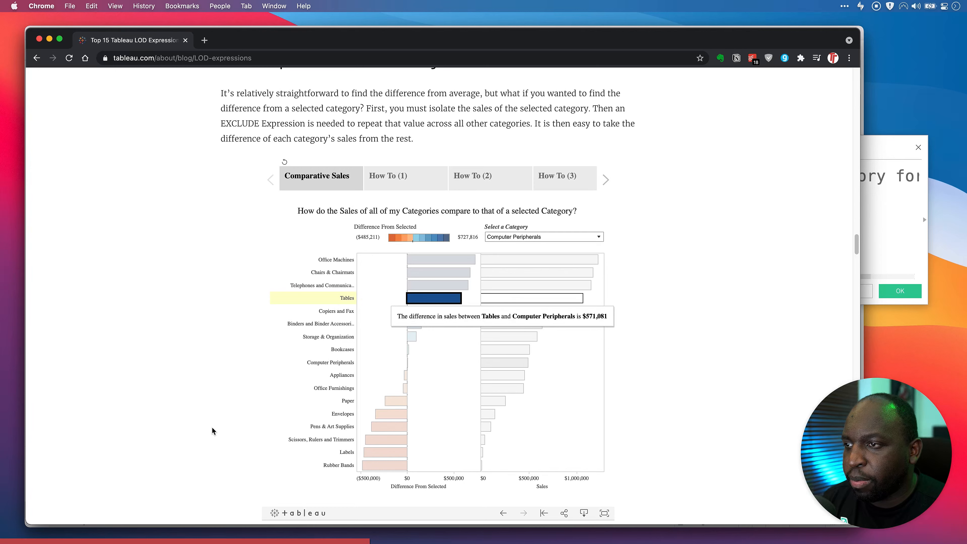
pyautogui.click(415, 311)
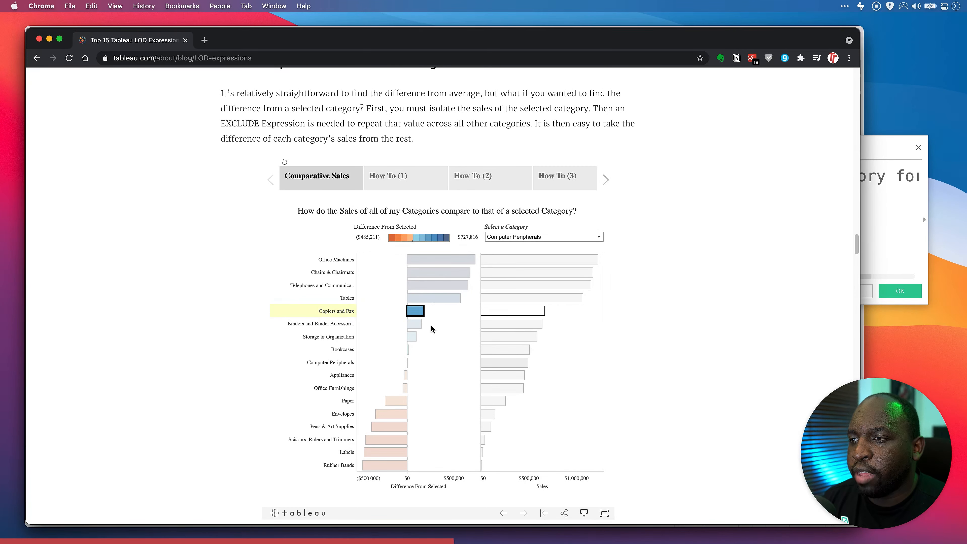
pyautogui.click(448, 342)
# Step: Set the chart's comparison category to Appliances and examine the sales differences of the other categories
pyautogui.click(560, 236)
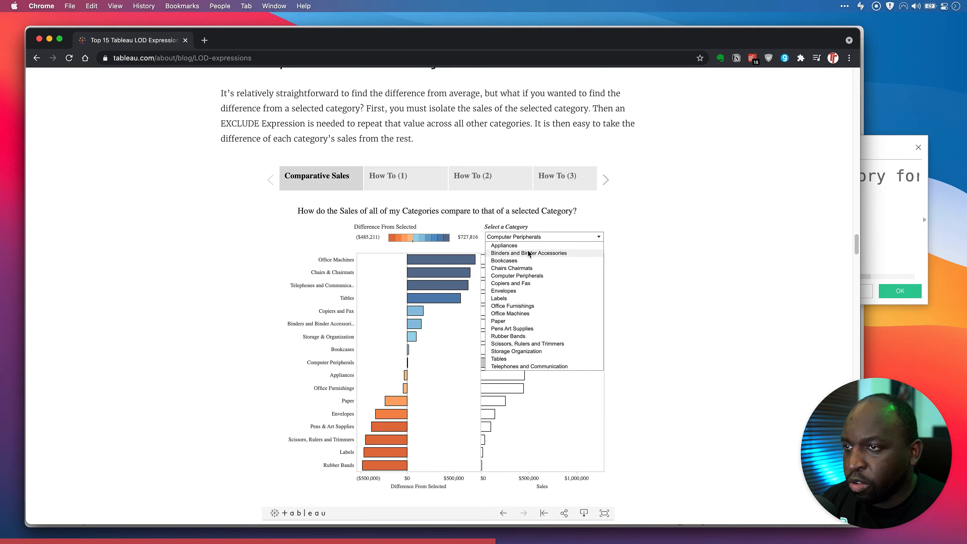
pyautogui.click(514, 245)
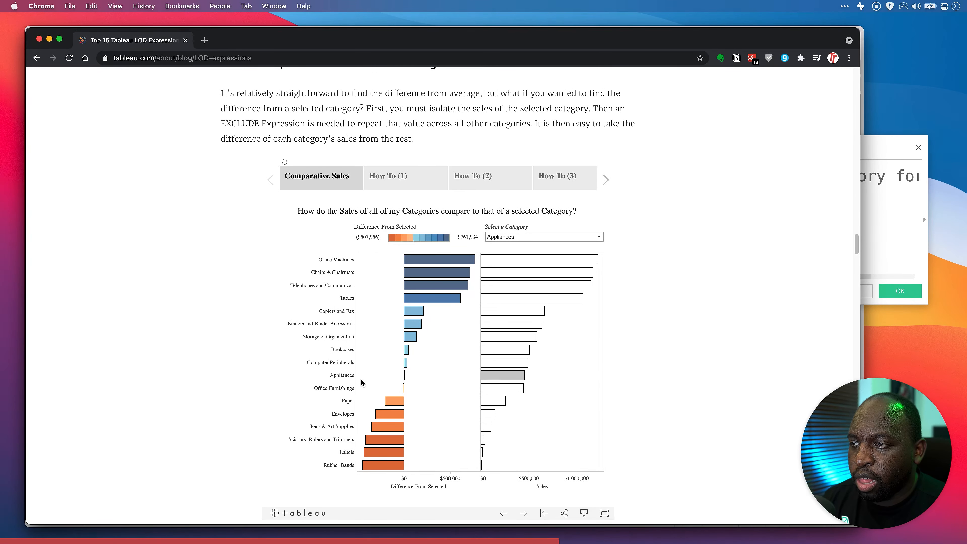
pyautogui.moveTo(405, 377)
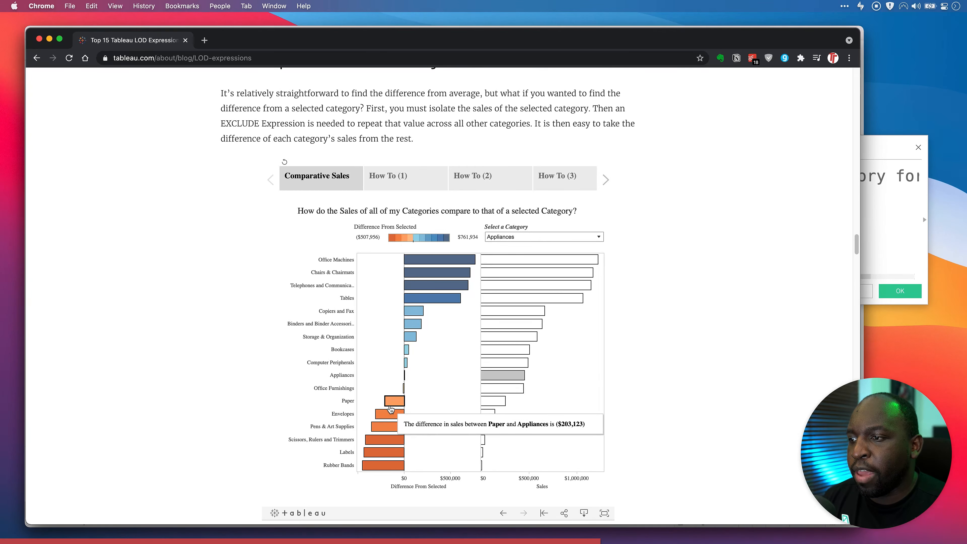
pyautogui.moveTo(387, 460)
pyautogui.moveTo(399, 441)
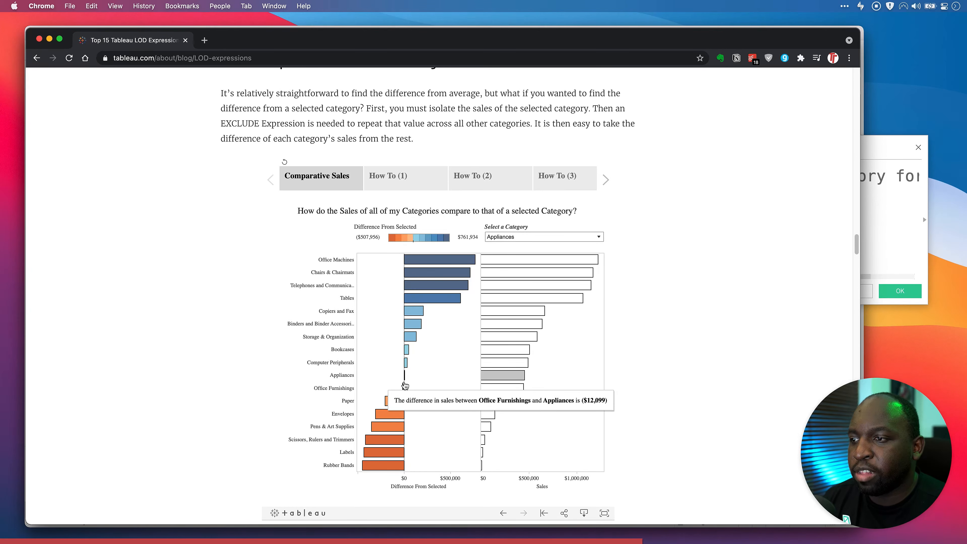
# Step: Set the chart's comparison category to Envelopes and inspect the differences for Envelopes and Office Machines
pyautogui.click(558, 238)
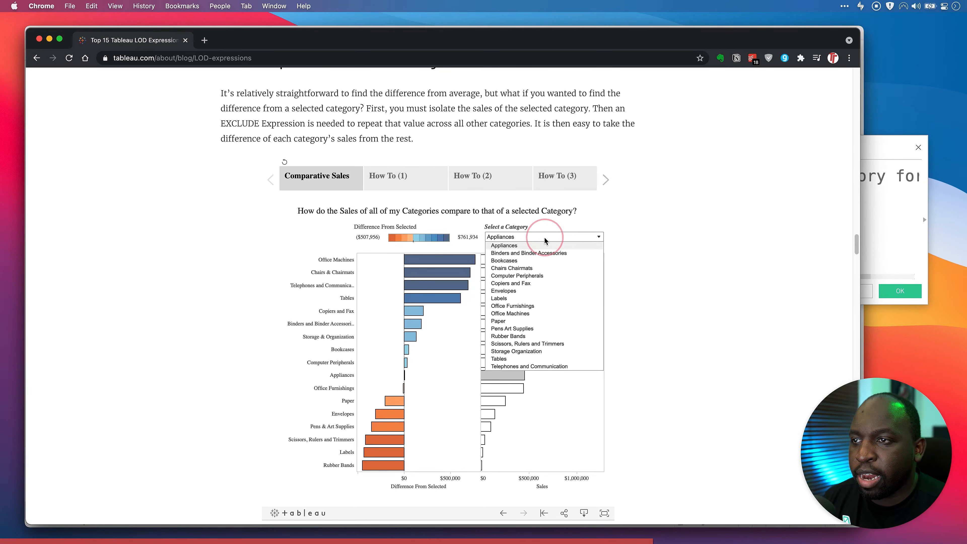
pyautogui.click(524, 292)
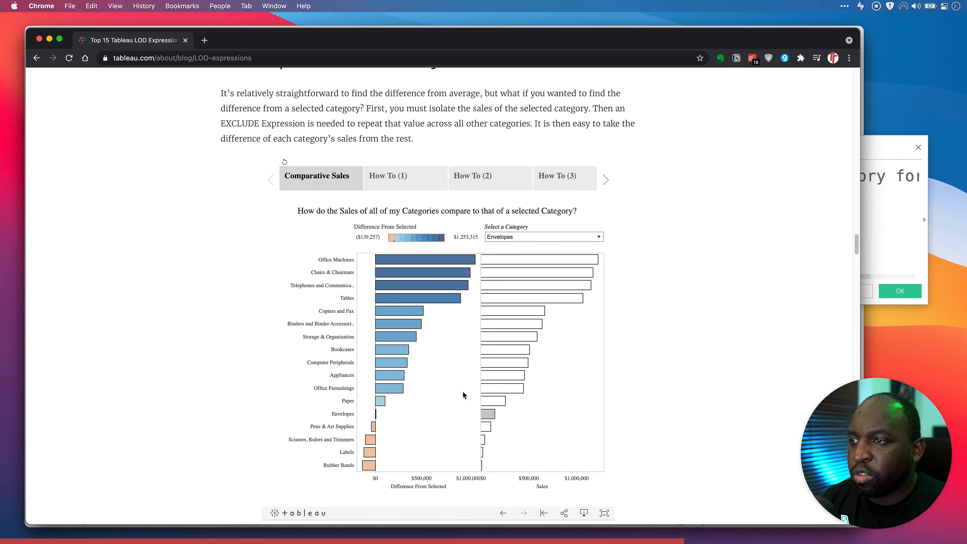
pyautogui.moveTo(378, 409)
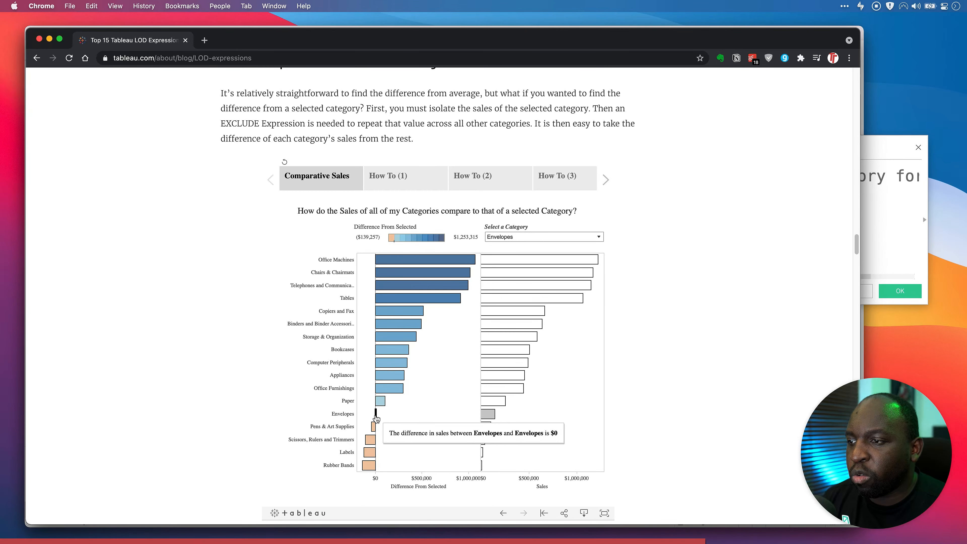
pyautogui.moveTo(392, 259)
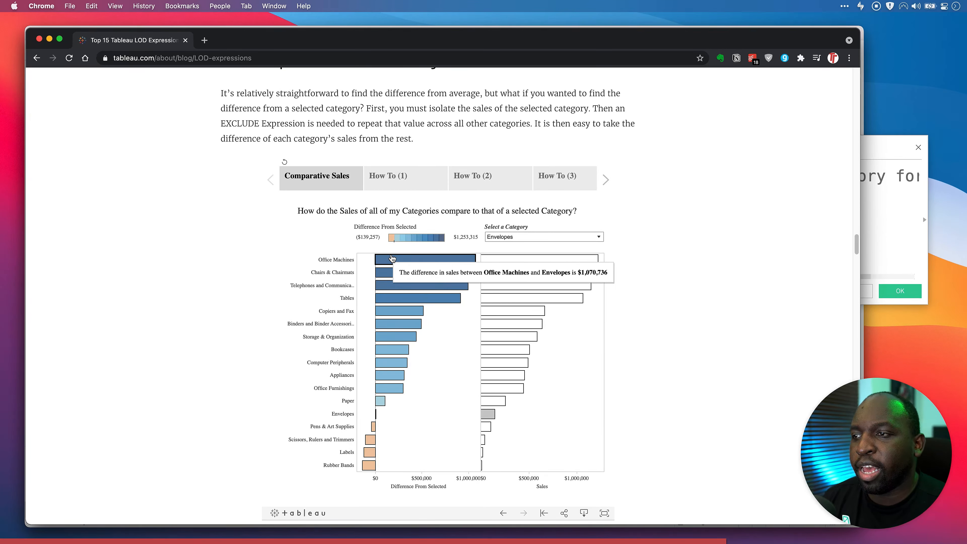
# Step: Set the chart's comparison category to Tables, examine the chart, and check the available categories without choosing another one
pyautogui.click(533, 240)
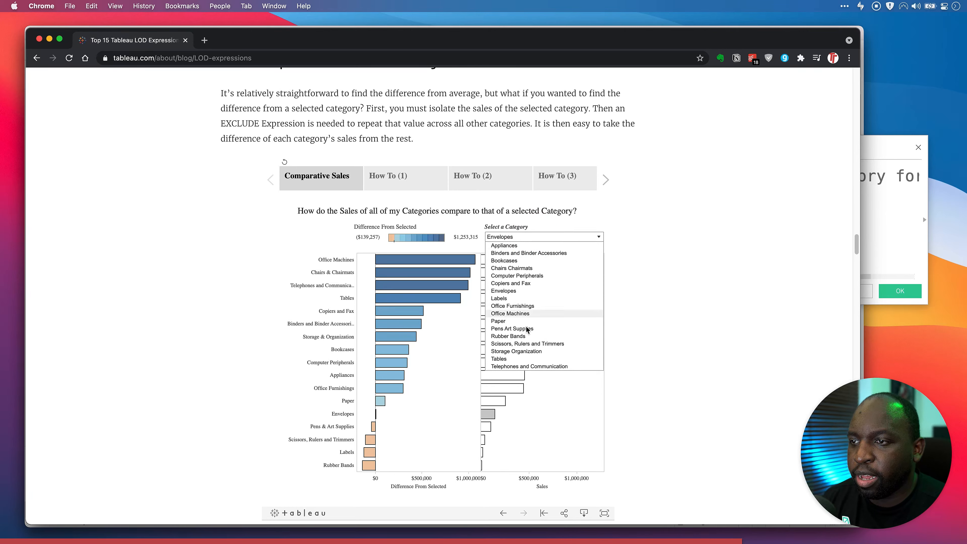
pyautogui.click(518, 360)
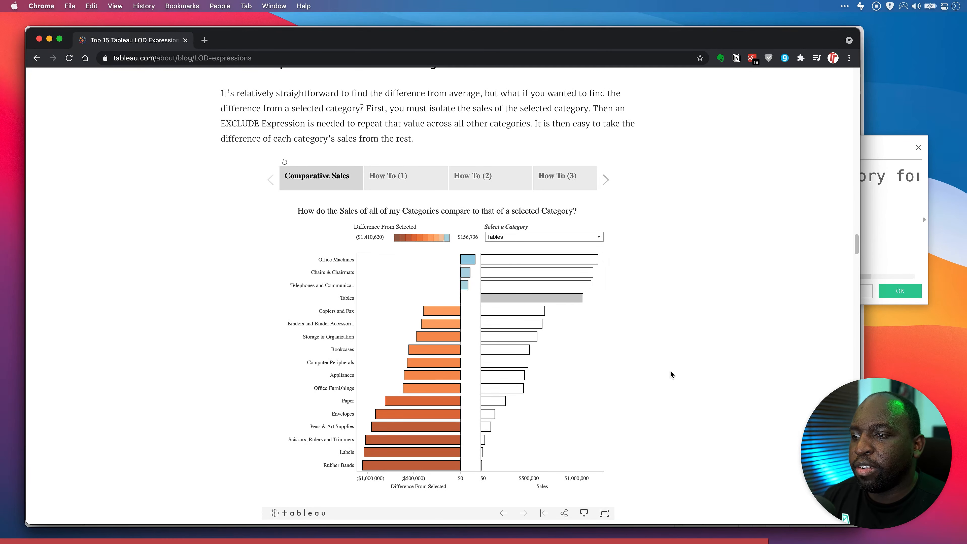
pyautogui.moveTo(503, 349)
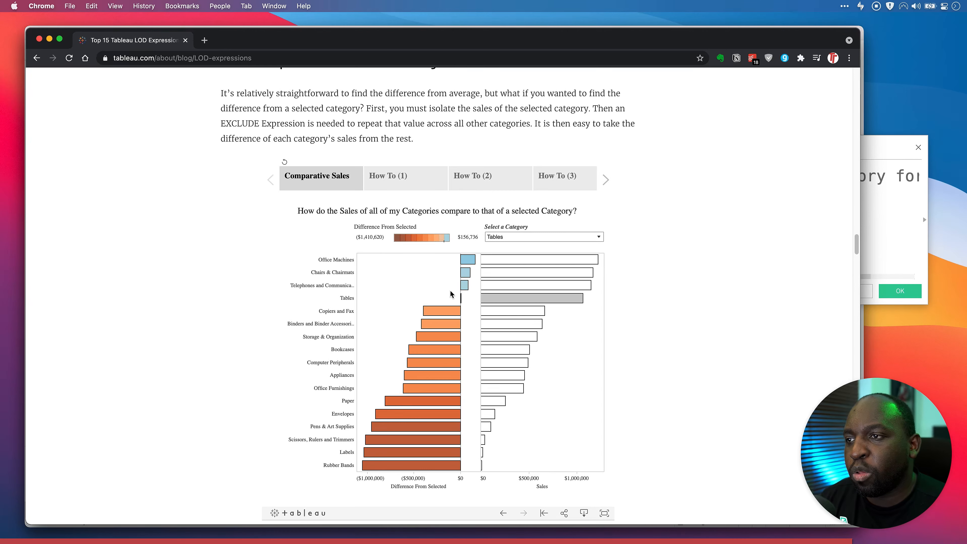
pyautogui.click(524, 237)
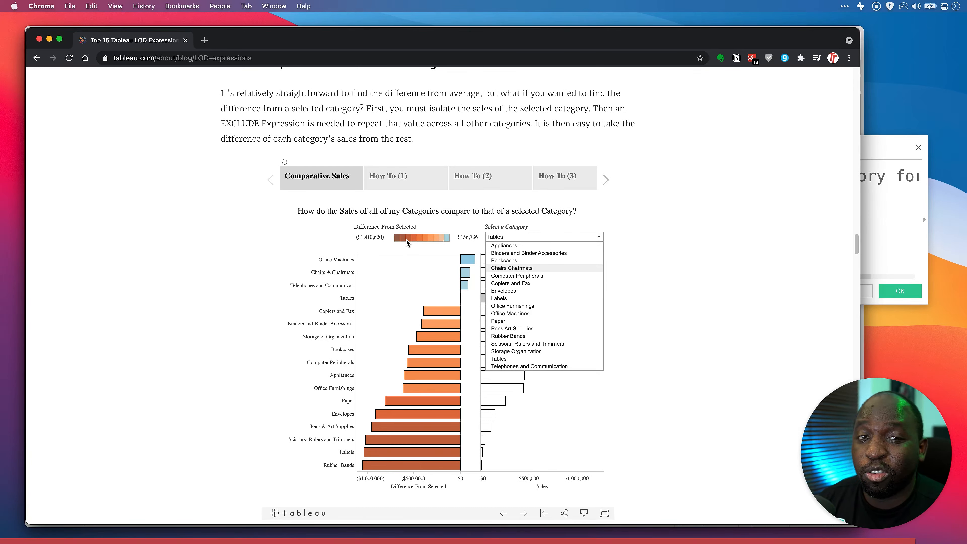
pyautogui.click(711, 300)
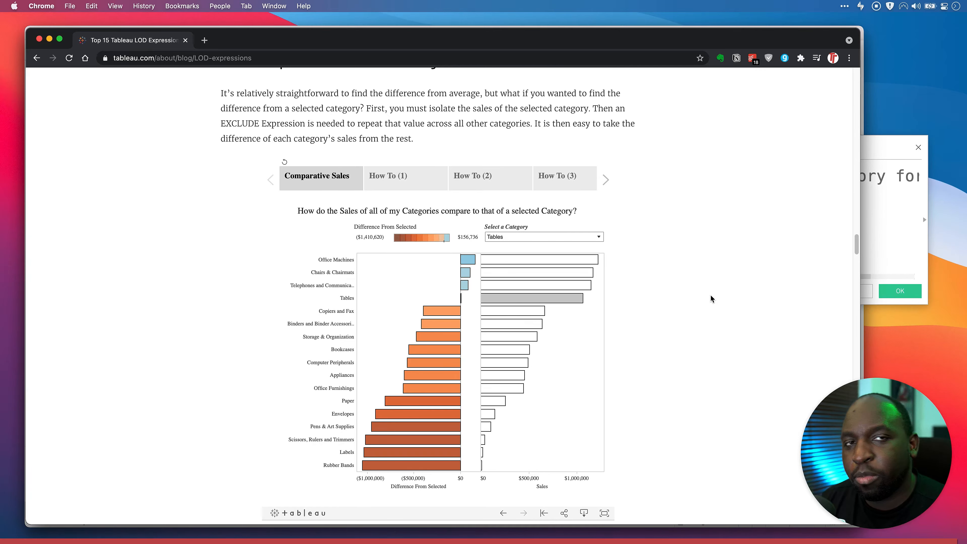
# Step: Switch back to the Tableau workbook and accept the exclude subcat sum sales calculation to close its editor
pyautogui.hotkey('ctrl', 'Up')
pyautogui.click(575, 270)
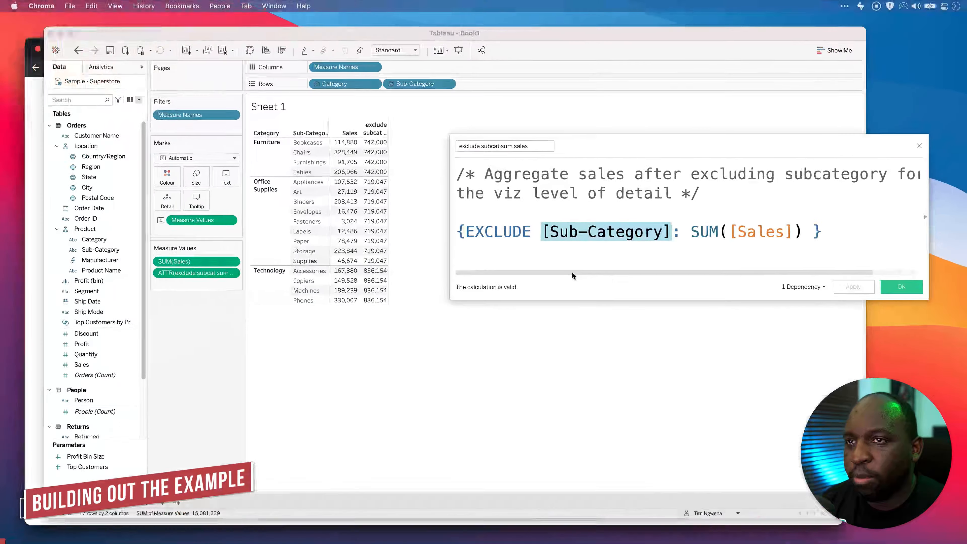
pyautogui.click(900, 291)
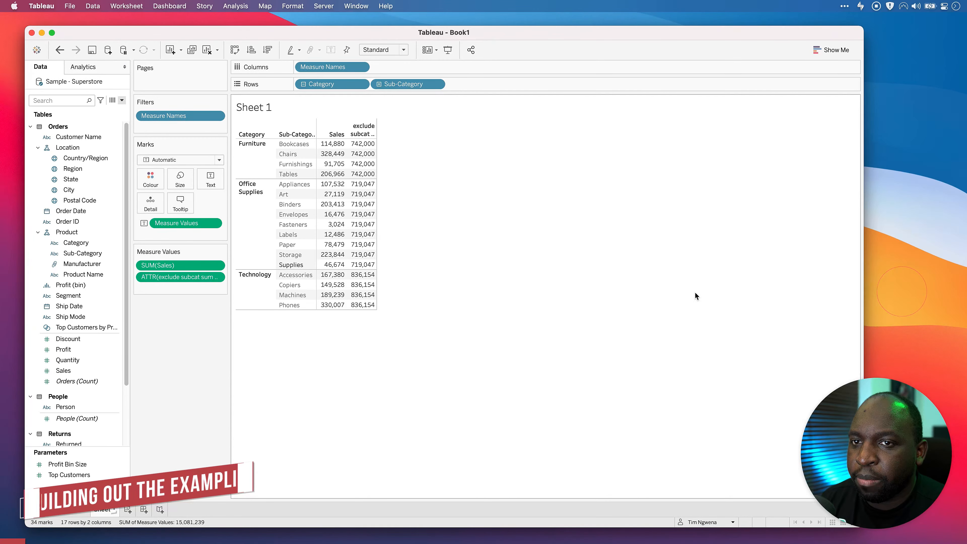
# Step: Create a new worksheet and build a text table of Sales by Sub-Category, with Sub-Category on rows
pyautogui.click(128, 508)
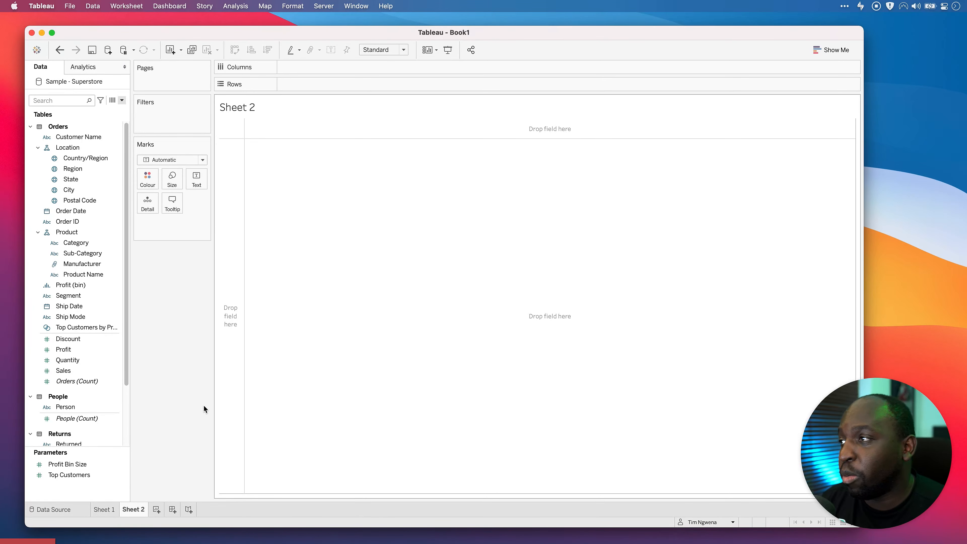
pyautogui.moveTo(131, 215); pyautogui.dragTo(147, 216)
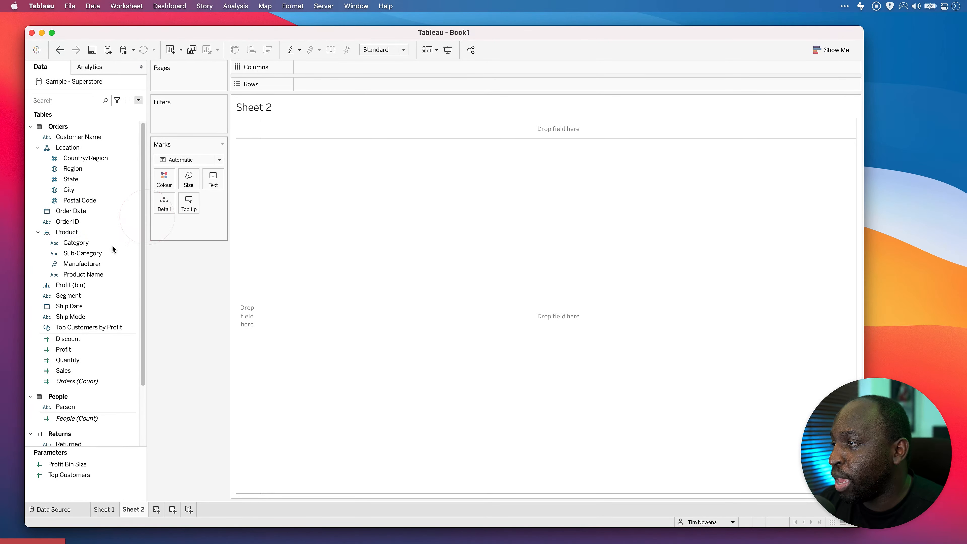
pyautogui.moveTo(88, 254); pyautogui.dragTo(346, 84)
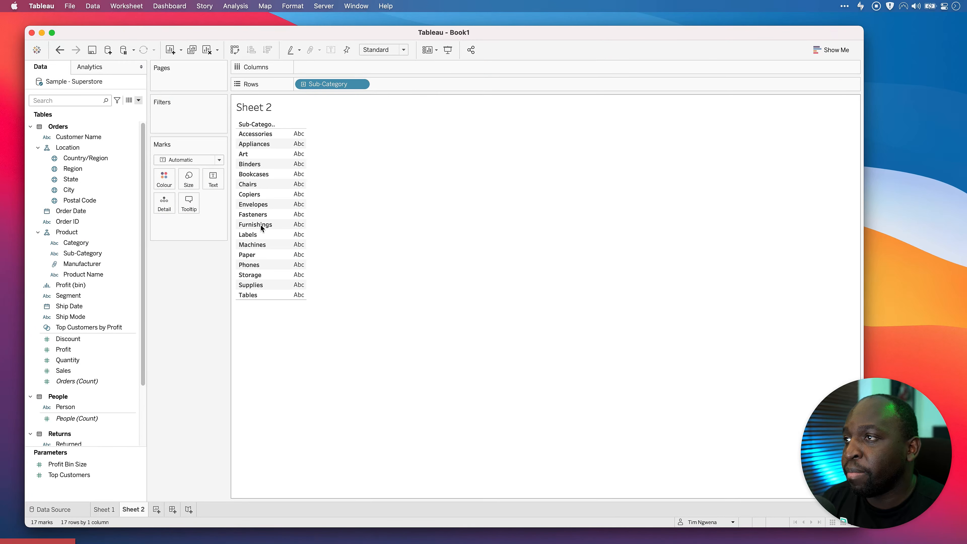
pyautogui.moveTo(63, 370); pyautogui.dragTo(302, 190)
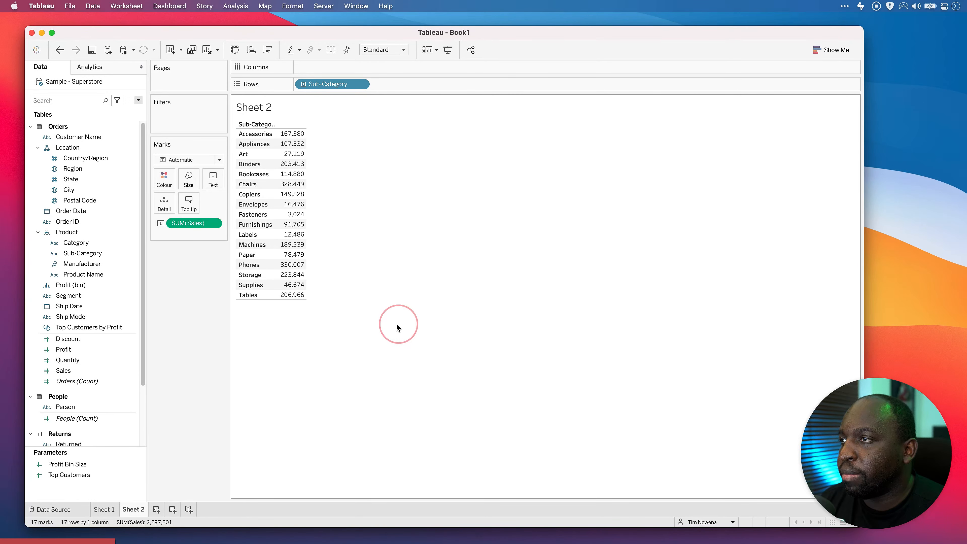
pyautogui.moveTo(229, 157); pyautogui.dragTo(253, 157)
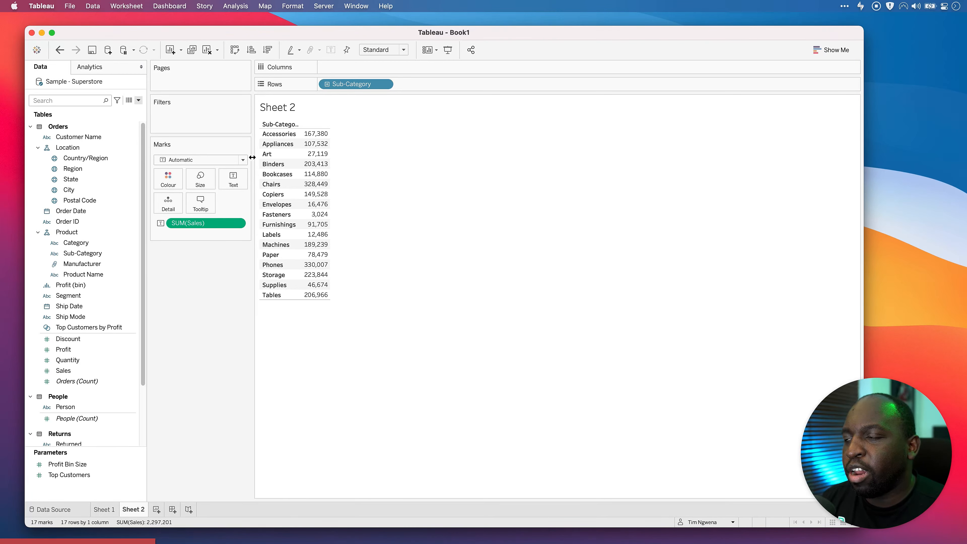
# Step: Try showing Sales as a bar chart by Sub-Category sorted in descending order, and undo both changes
pyautogui.moveTo(225, 223); pyautogui.dragTo(367, 67)
pyautogui.click(592, 319)
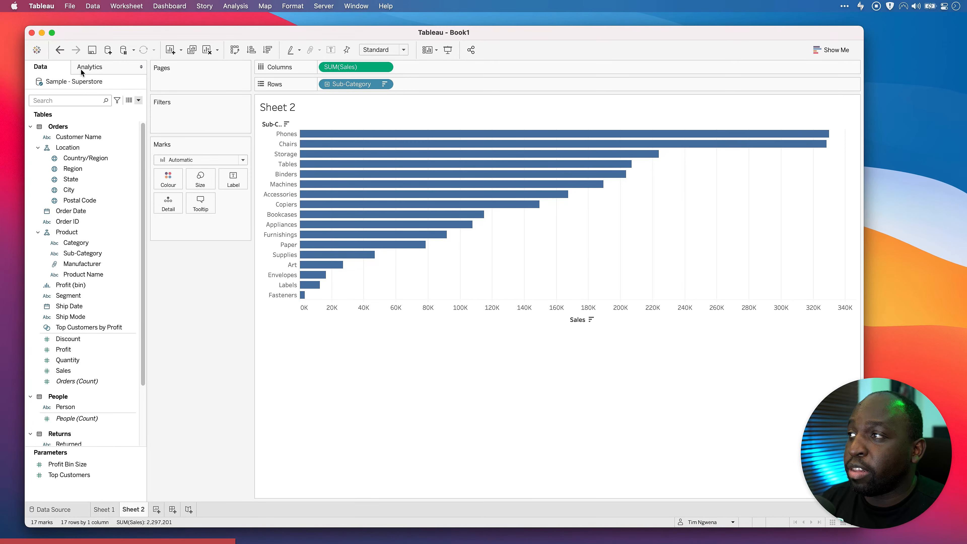
pyautogui.click(59, 50)
pyautogui.click(58, 50)
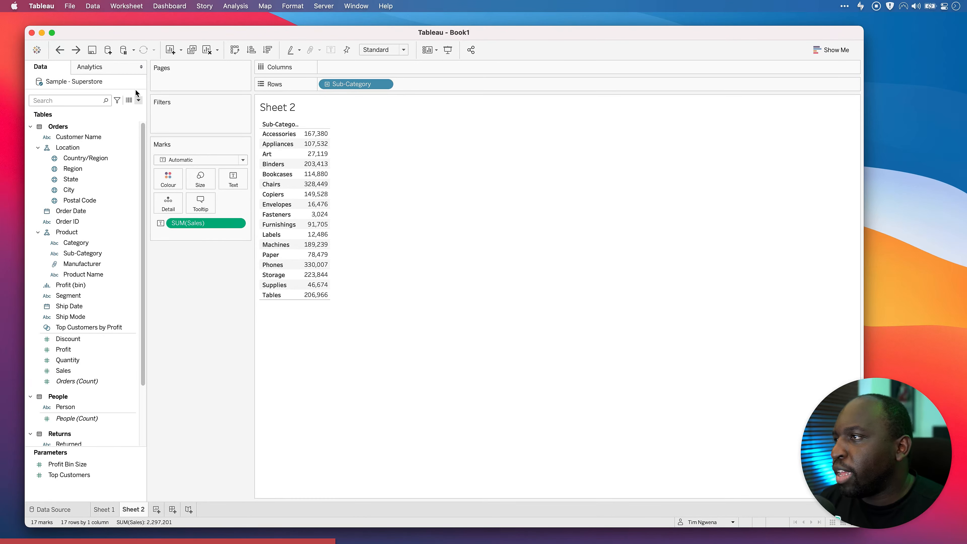
# Step: Start a new parameter named Sub-cats and set its data type to String
pyautogui.moveTo(149, 100); pyautogui.dragTo(153, 103)
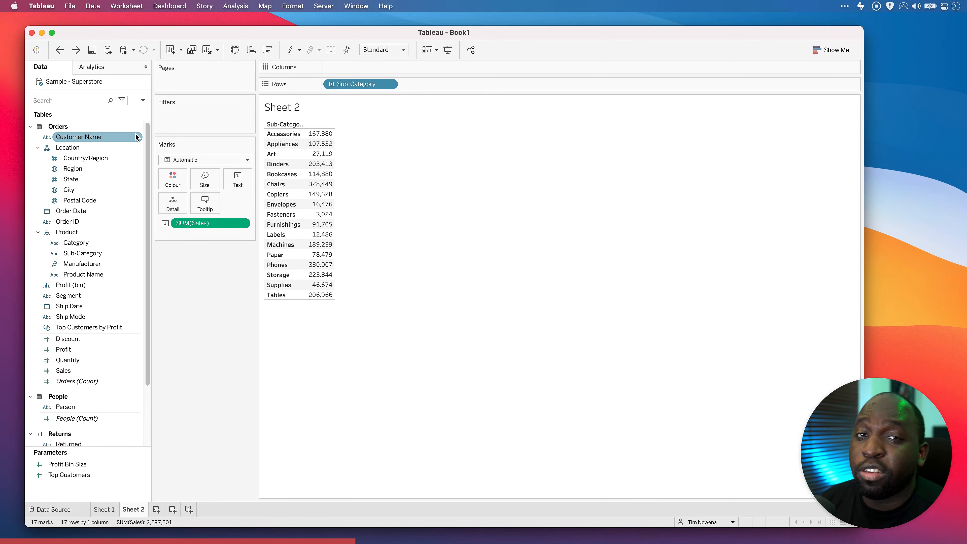
pyautogui.rightClick(109, 480)
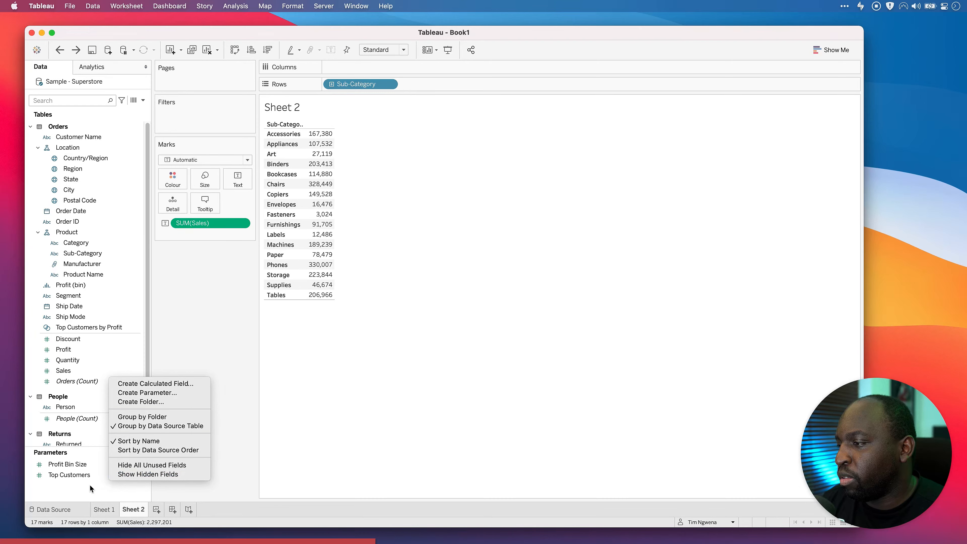
pyautogui.click(162, 395)
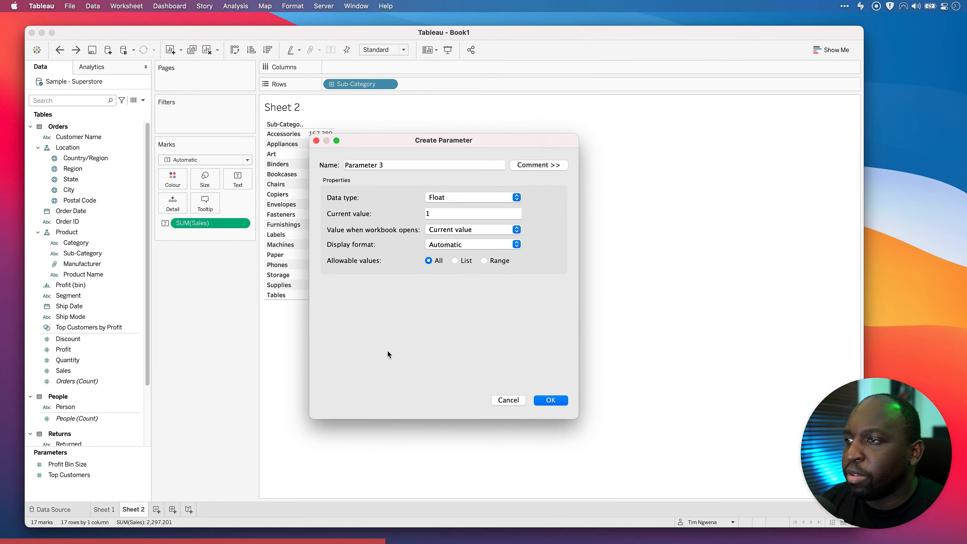
pyautogui.moveTo(435, 168); pyautogui.dragTo(316, 167)
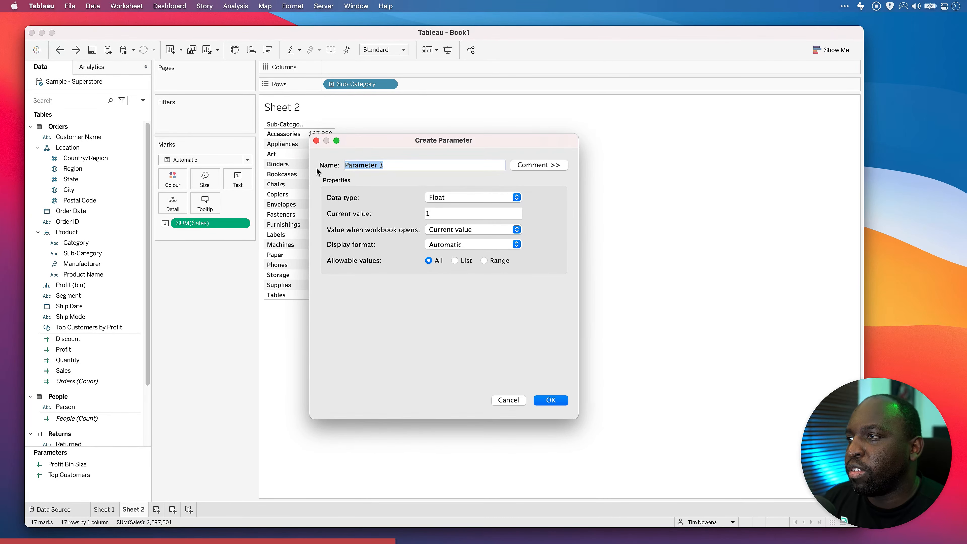
pyautogui.write('Subcats')
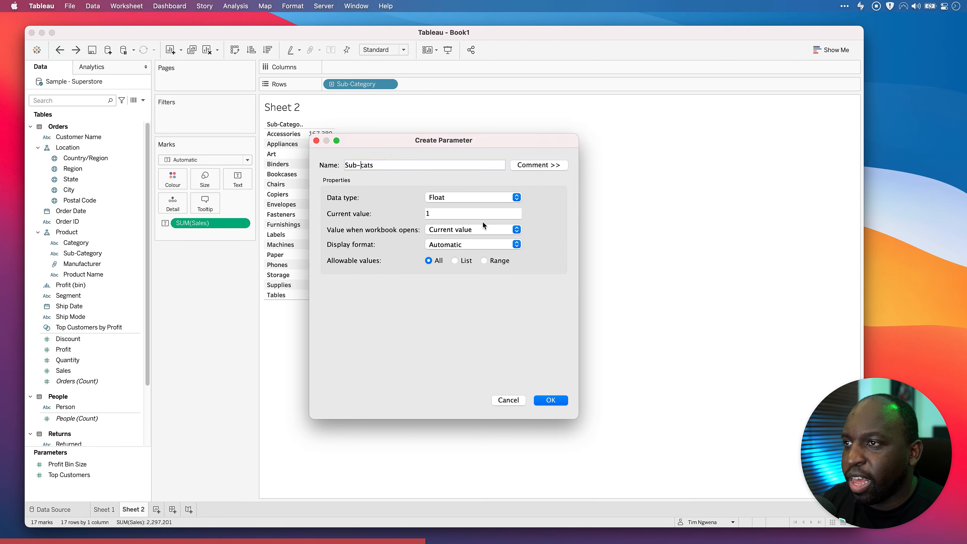
pyautogui.click(490, 198)
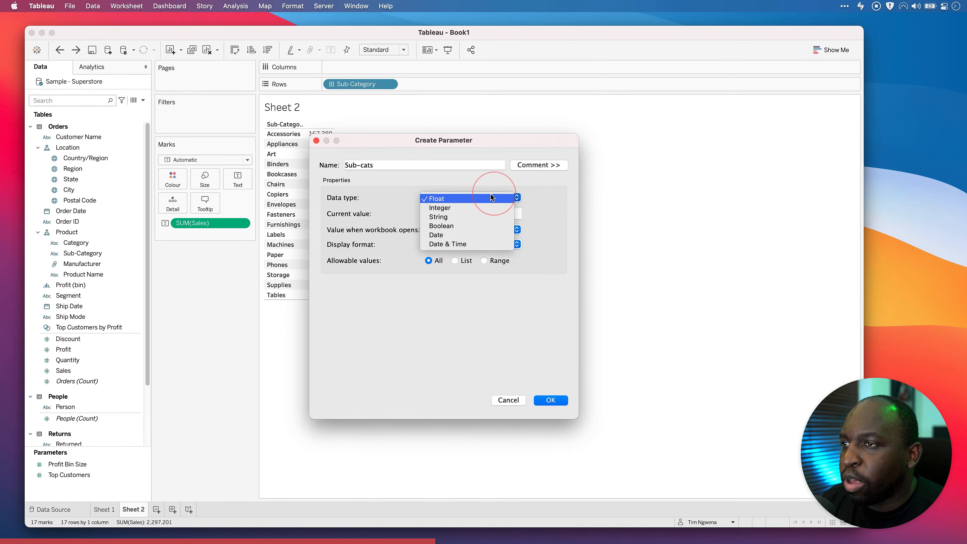
pyautogui.click(463, 220)
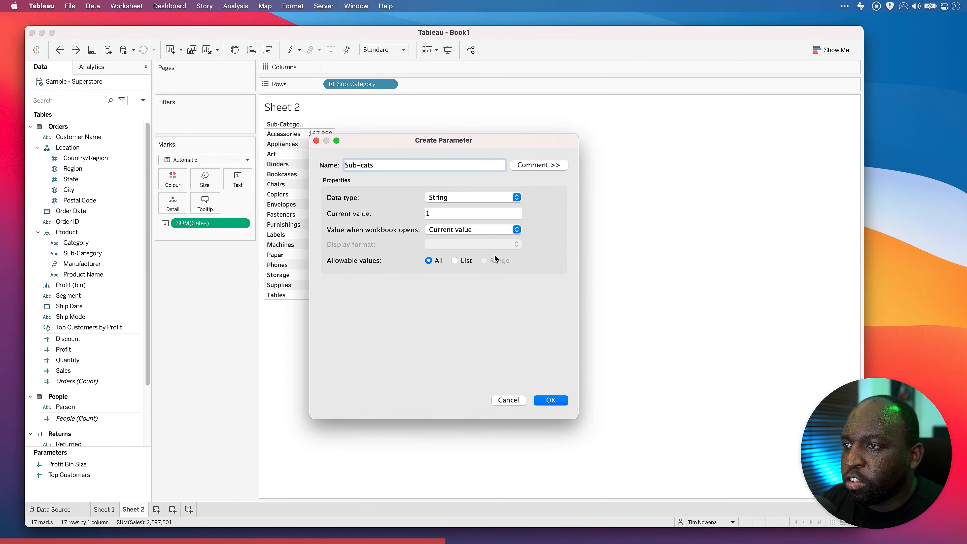
# Step: Restrict the parameter's allowable values to a list filled from the Sub-Category field and review the listed values
pyautogui.click(473, 229)
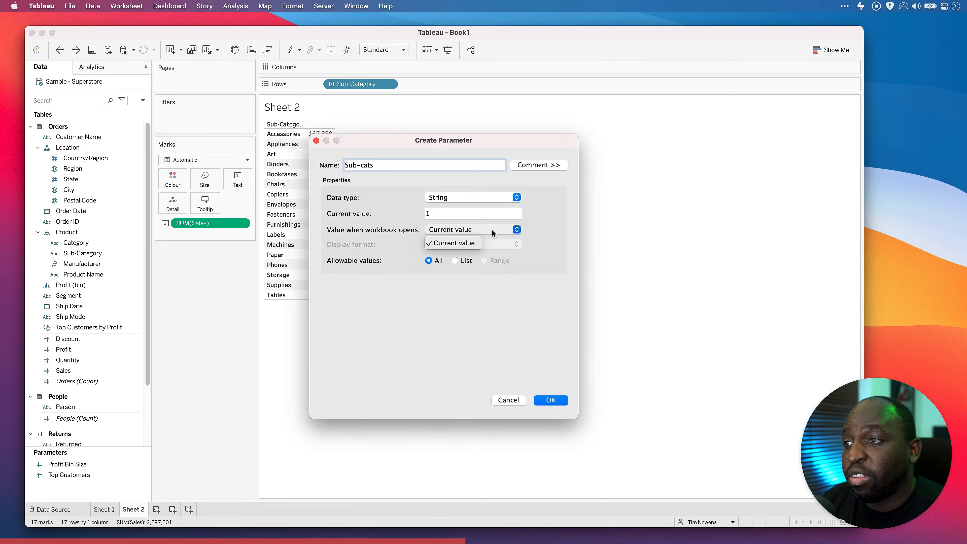
pyautogui.click(535, 229)
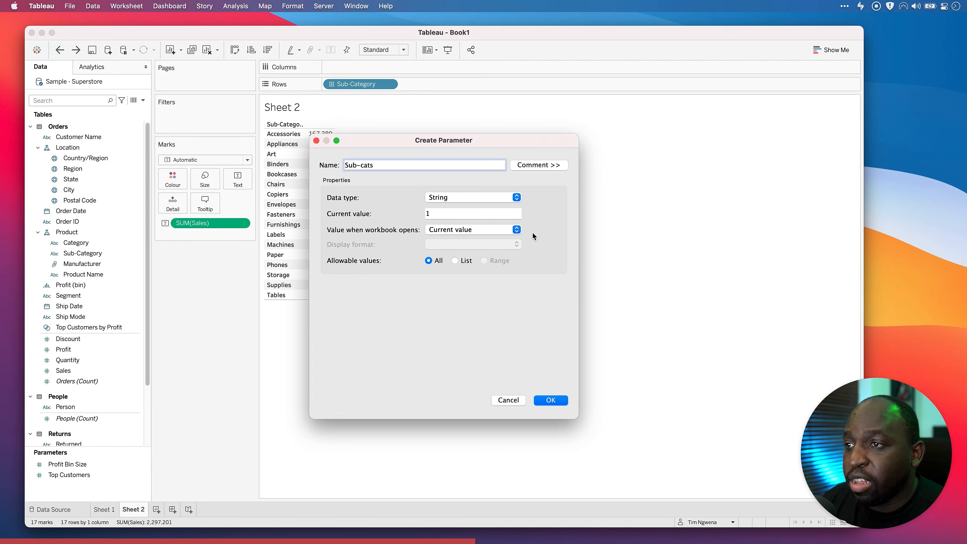
pyautogui.click(455, 261)
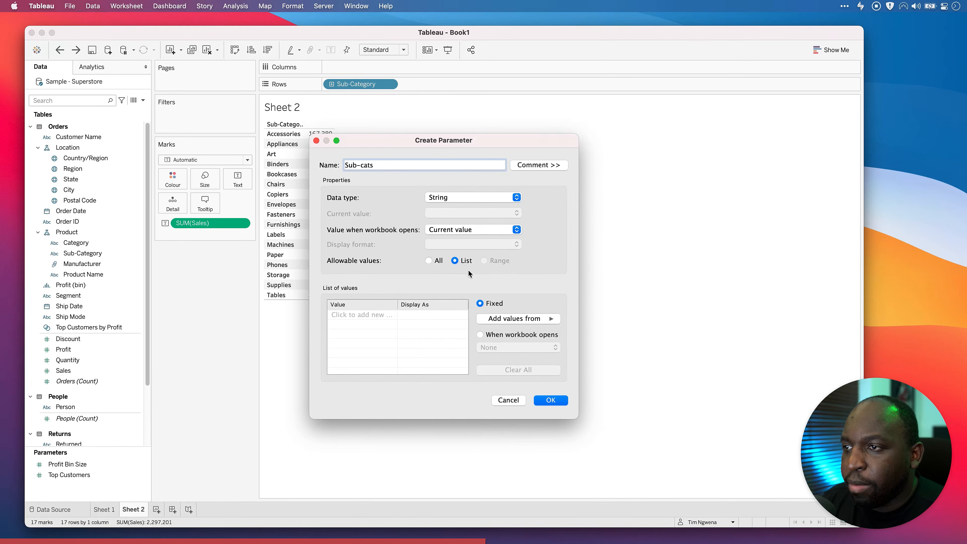
pyautogui.click(529, 319)
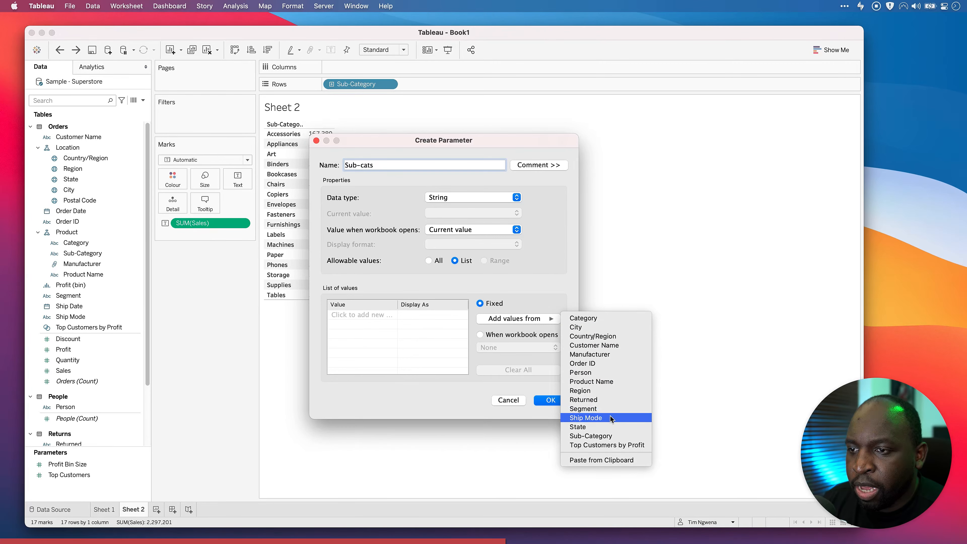
pyautogui.click(601, 435)
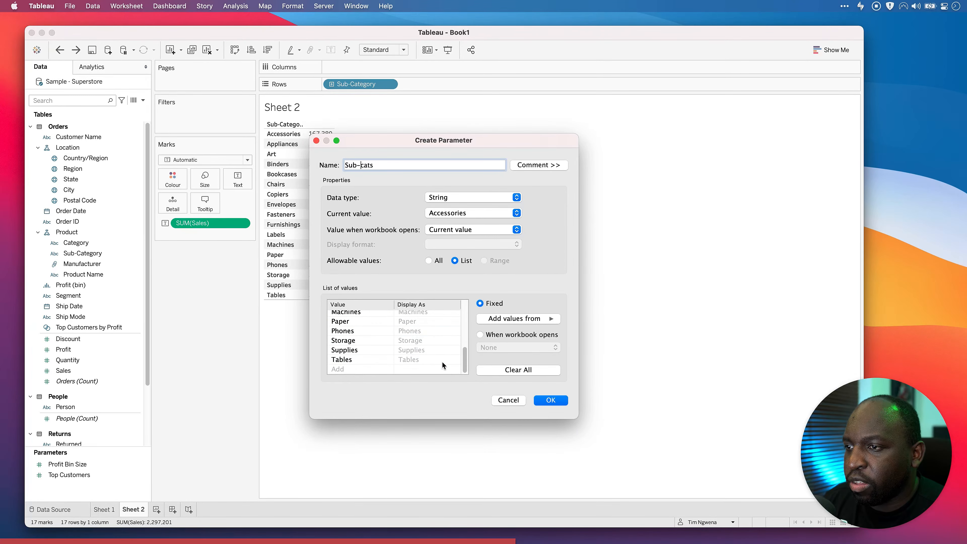
pyautogui.moveTo(469, 364); pyautogui.dragTo(474, 308)
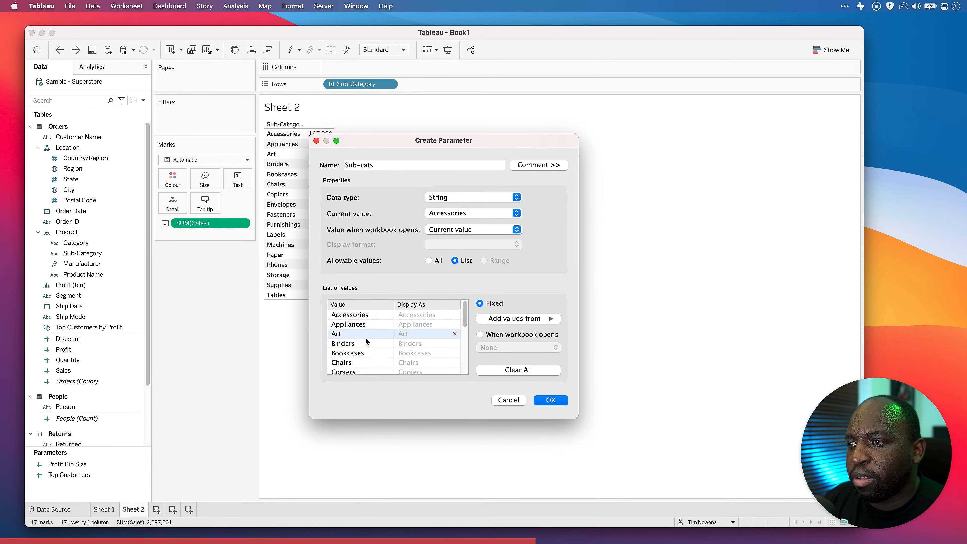
pyautogui.moveTo(465, 312); pyautogui.dragTo(474, 363)
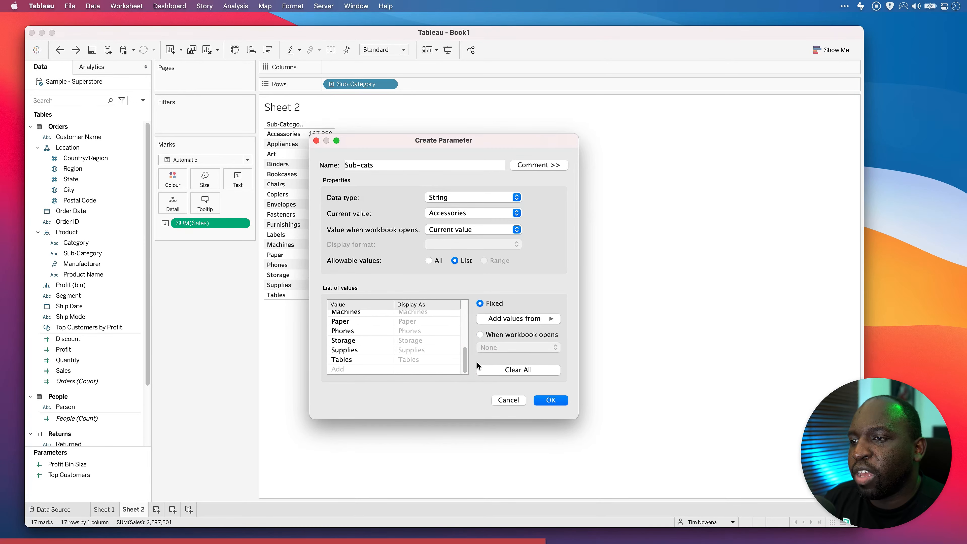
# Step: Switch the parameter's data type to Integer, check which fields can supply list values, and restore the String data type
pyautogui.click(475, 200)
pyautogui.click(470, 193)
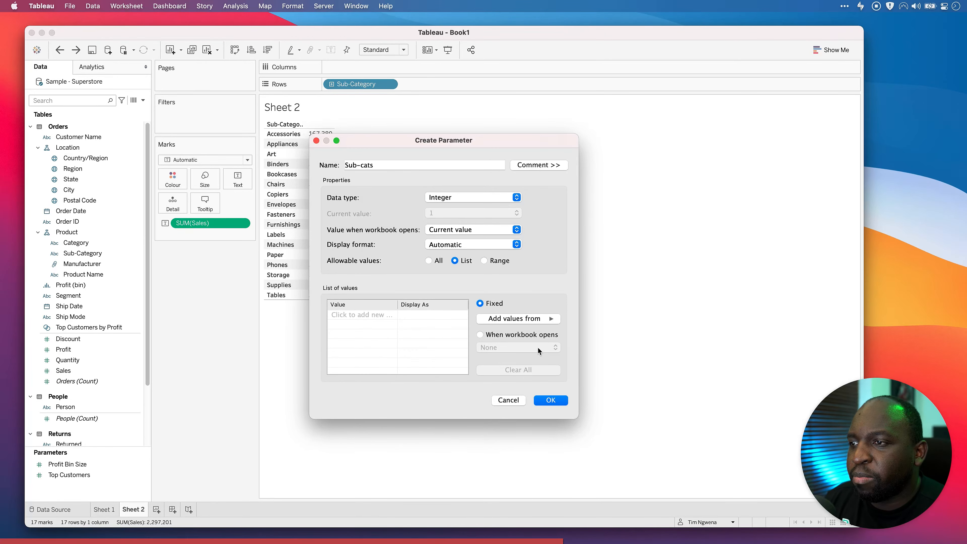
pyautogui.click(511, 319)
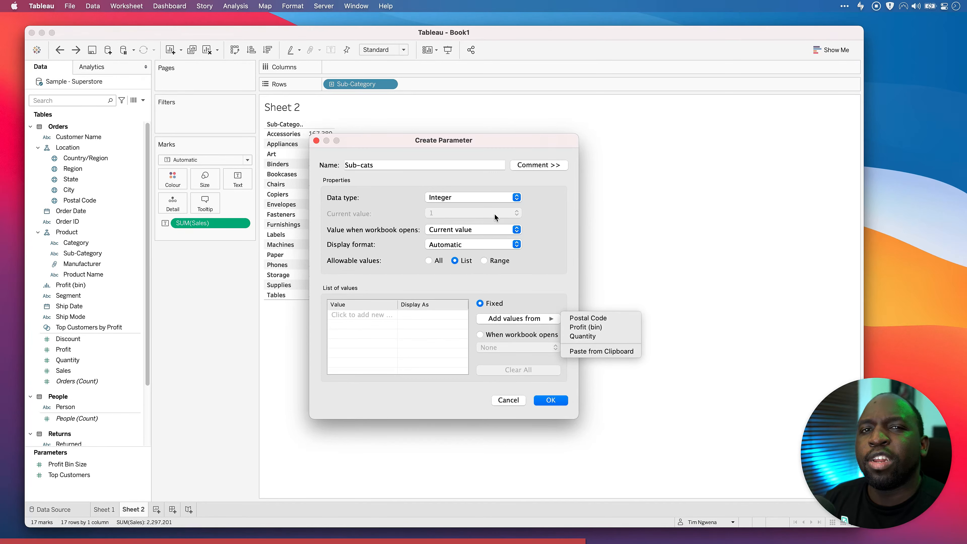
pyautogui.click(575, 245)
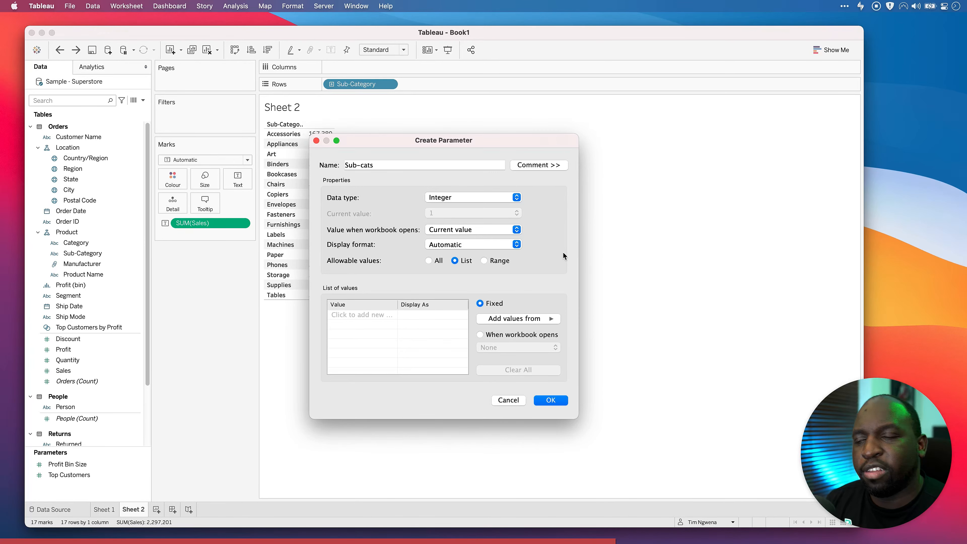
pyautogui.click(535, 321)
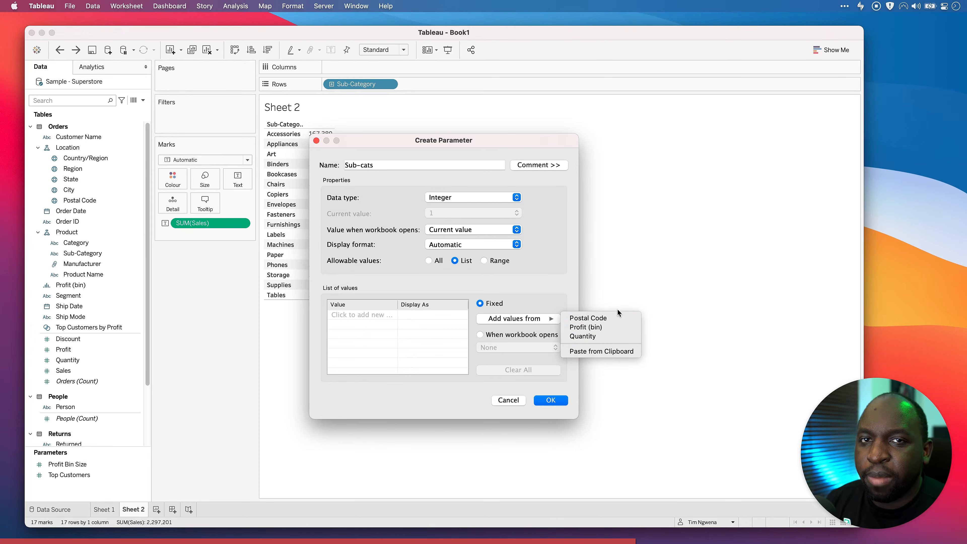
pyautogui.click(483, 196)
pyautogui.click(463, 198)
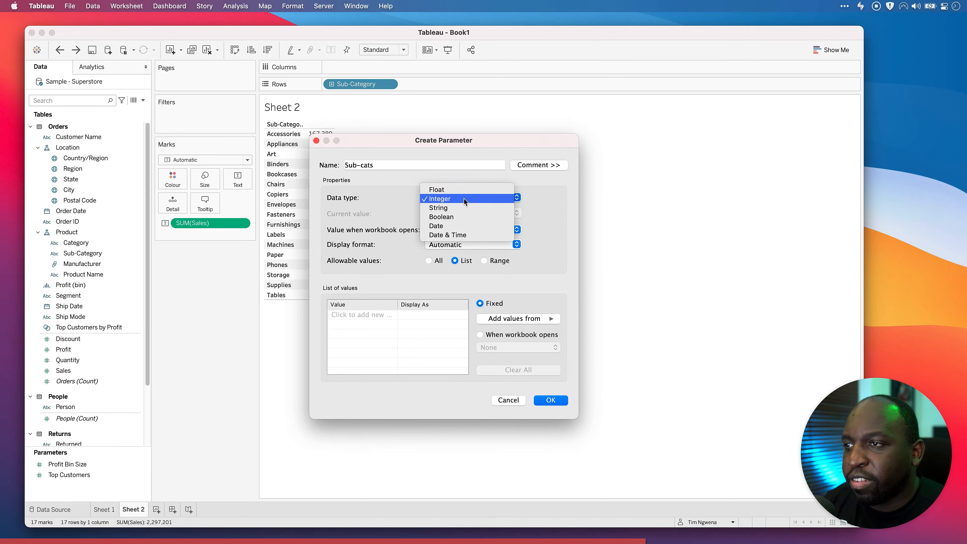
pyautogui.click(457, 209)
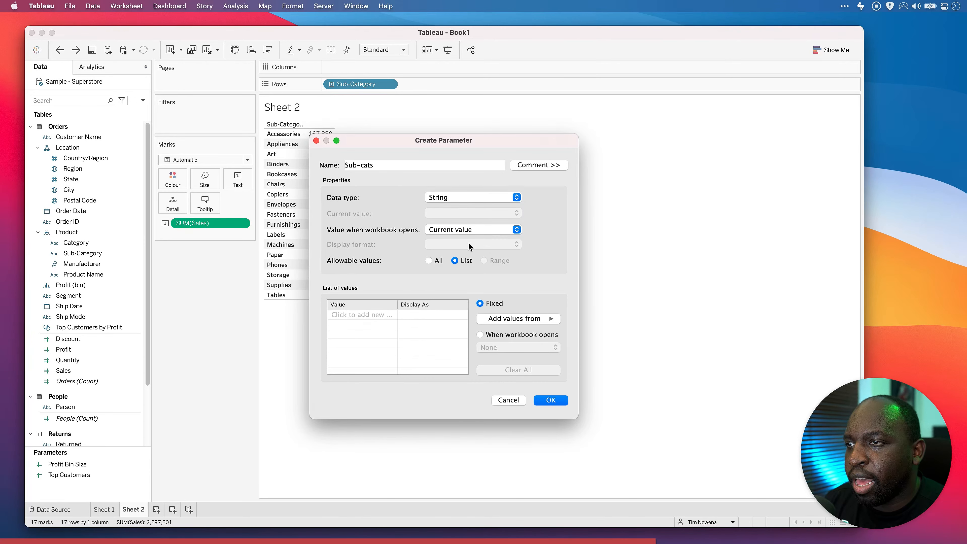
# Step: Fill the parameter's value list from Sub-Category again and finish creating the Sub-cats parameter
pyautogui.click(541, 319)
pyautogui.click(605, 436)
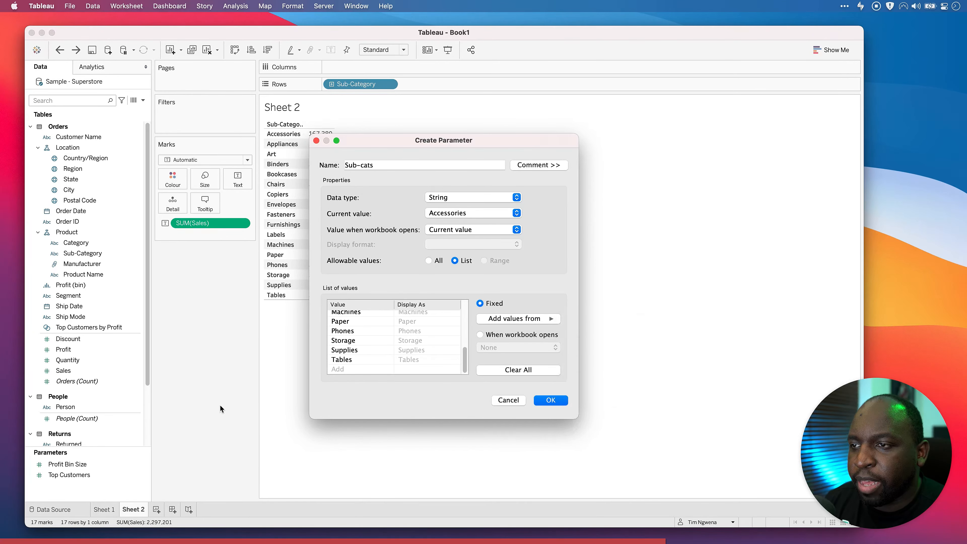
pyautogui.moveTo(464, 367); pyautogui.dragTo(468, 321)
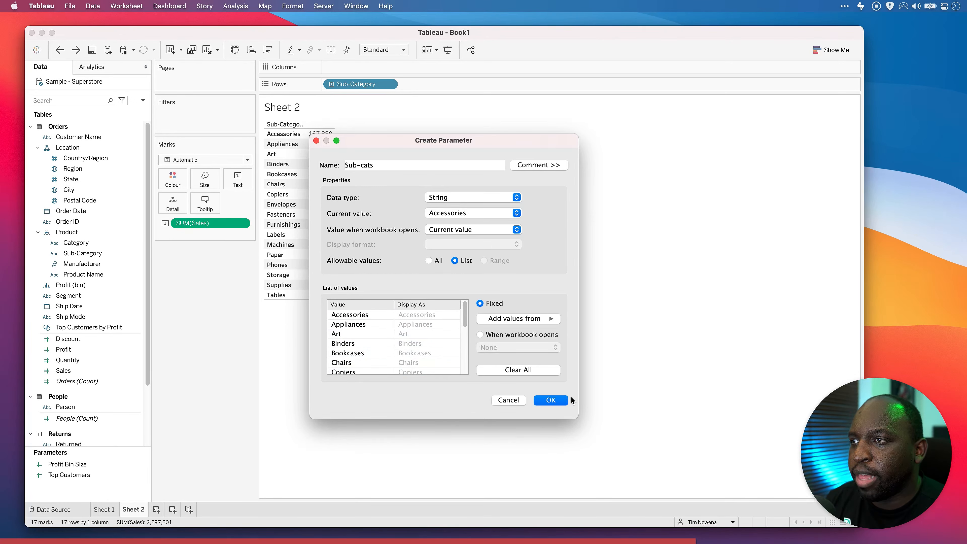
pyautogui.click(555, 400)
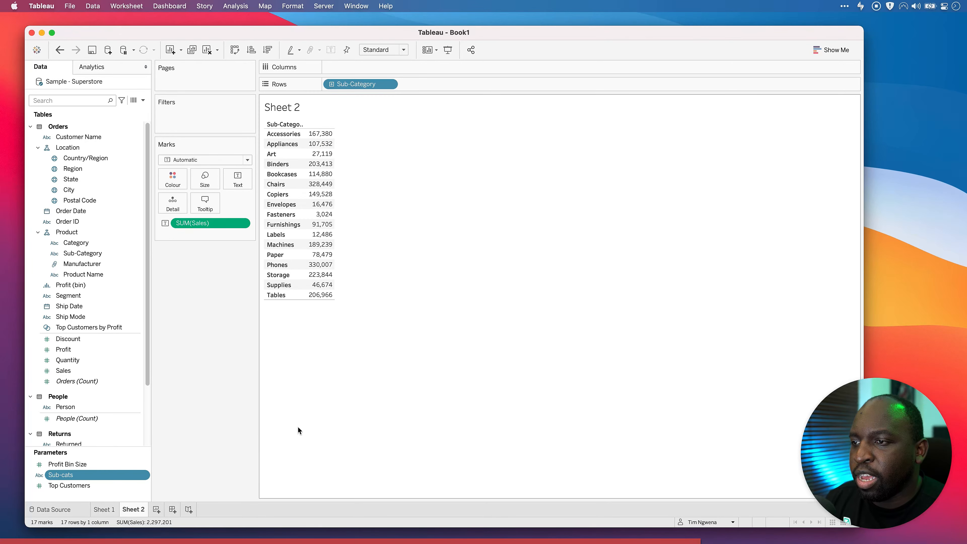
# Step: Show the Sub-cats parameter control on the sheet and view its choices without changing the selection
pyautogui.rightClick(94, 476)
pyautogui.click(152, 322)
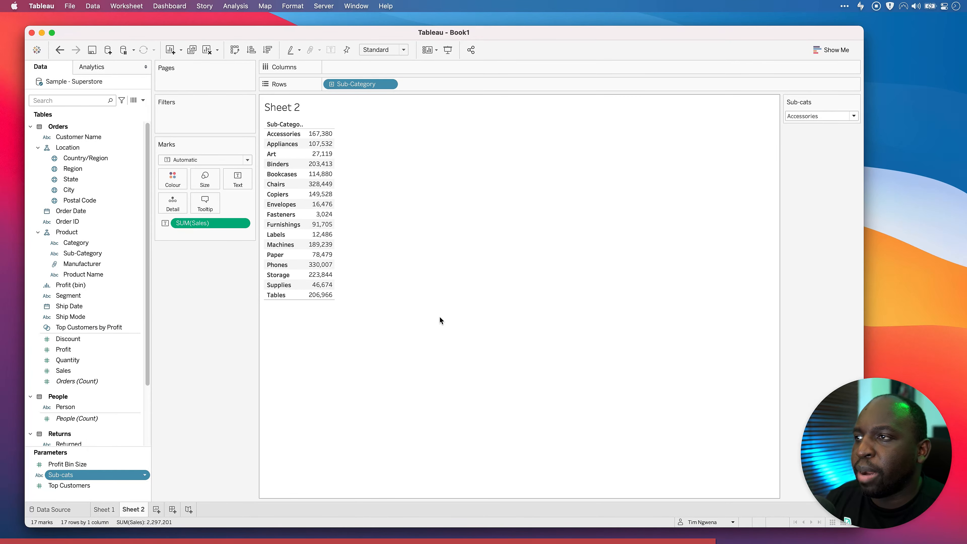
pyautogui.click(853, 116)
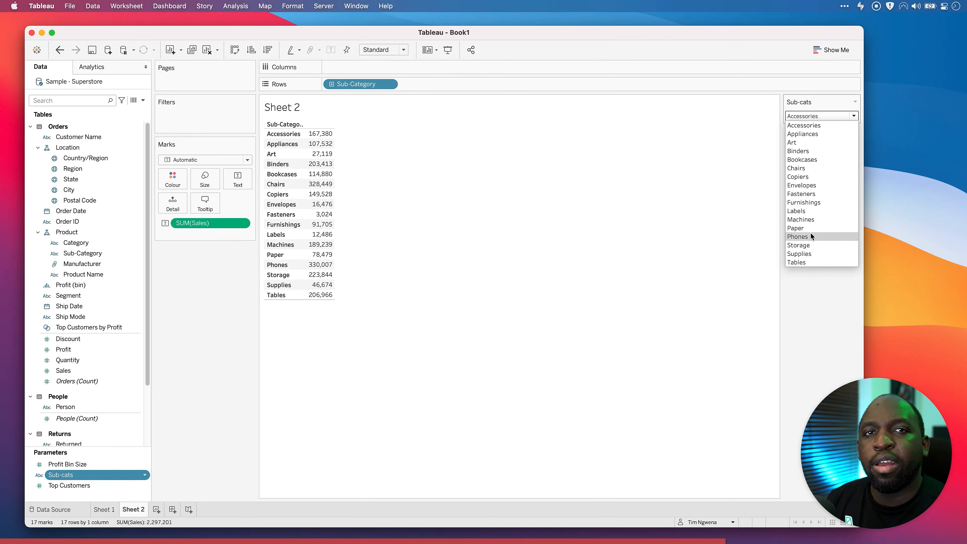
pyautogui.click(591, 336)
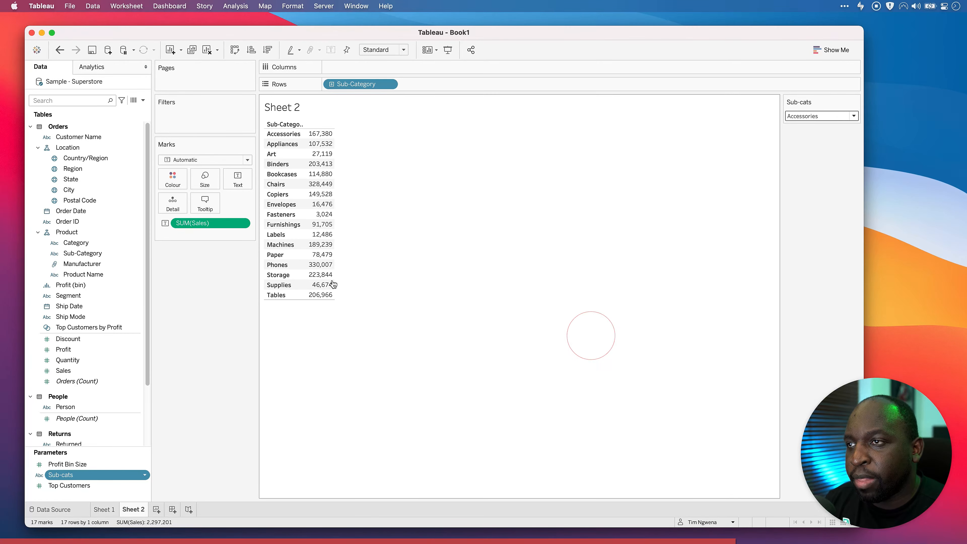
# Step: Create a new calculated field named Selected subcat sales
pyautogui.click(143, 100)
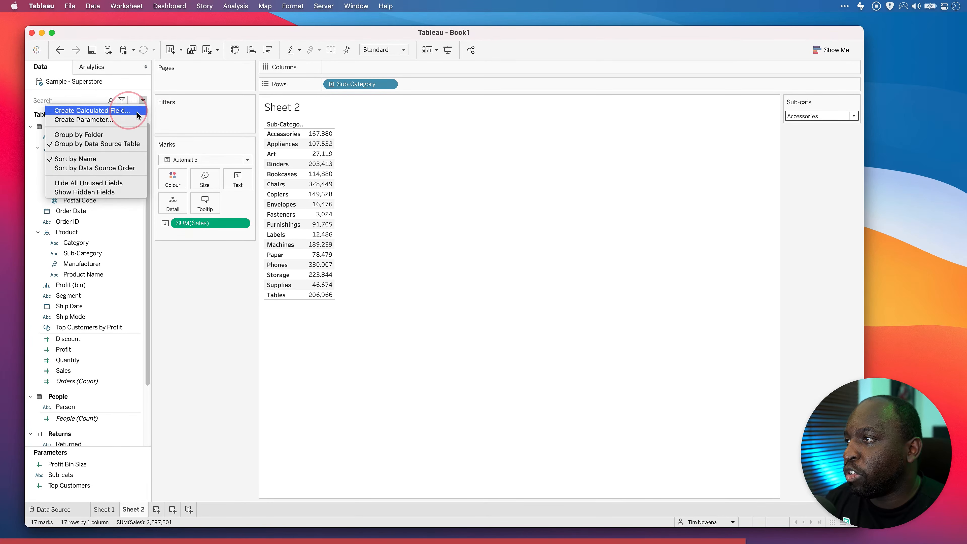
pyautogui.click(87, 107)
pyautogui.moveTo(520, 143); pyautogui.dragTo(542, 137)
pyautogui.click(480, 197)
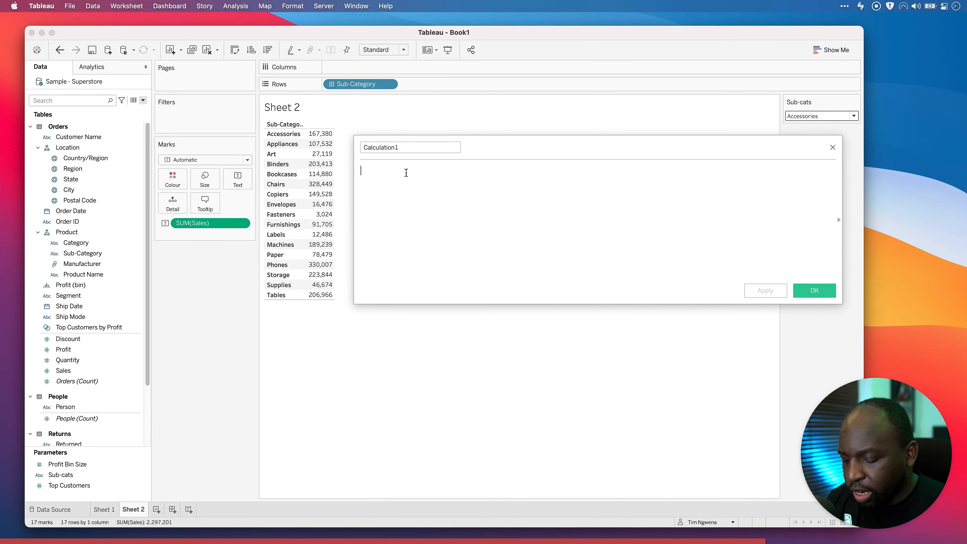
pyautogui.moveTo(407, 149); pyautogui.dragTo(336, 151)
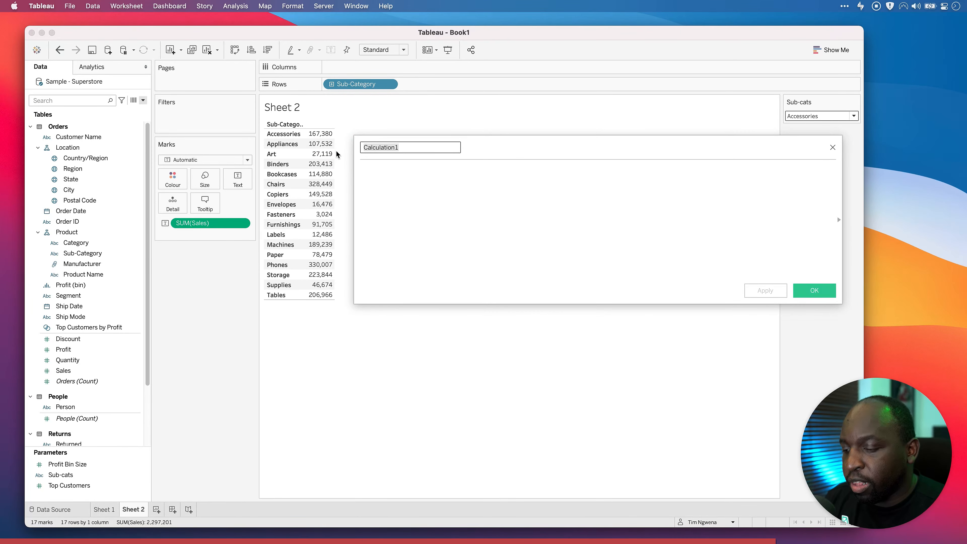
pyautogui.write('Selected subcat sales')
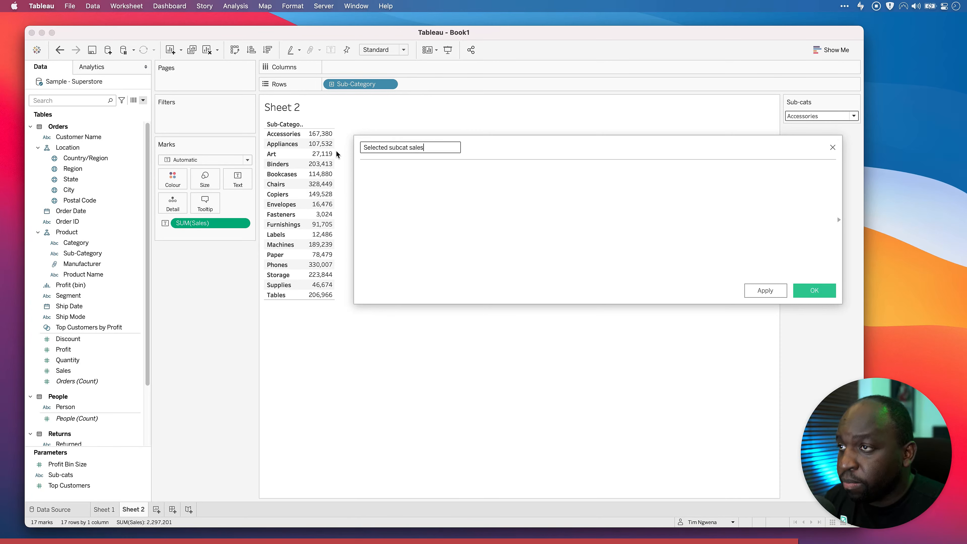
pyautogui.click(435, 190)
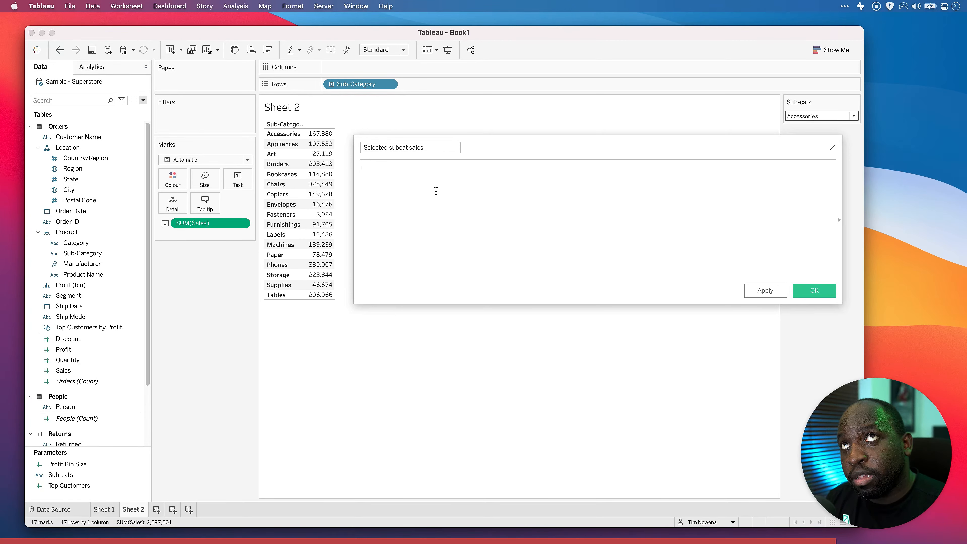
# Step: Begin the formula with the condition IF [Category] = [Sub-cats], using the parameter for the comparison, and enlarge the formula text
pyautogui.write('if')
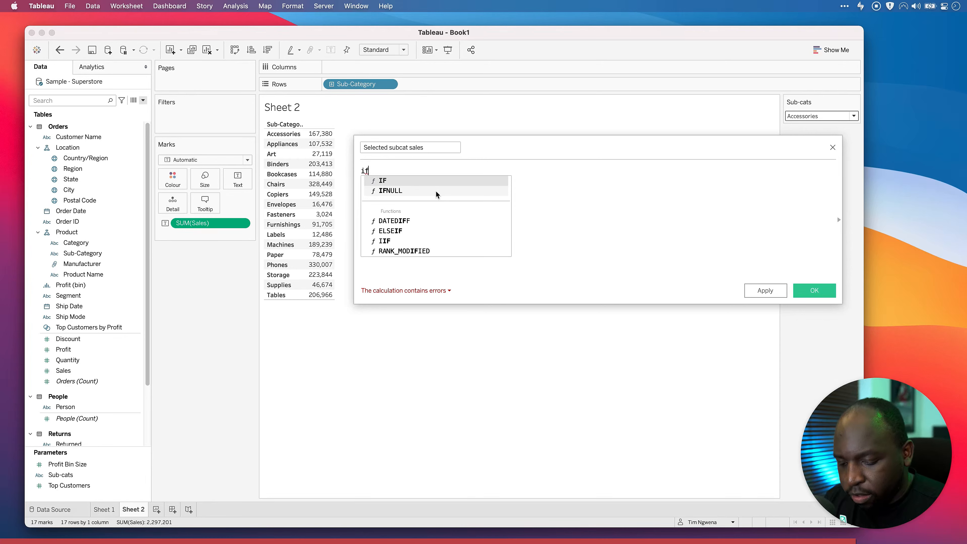
pyautogui.press('Return')
pyautogui.write('categ')
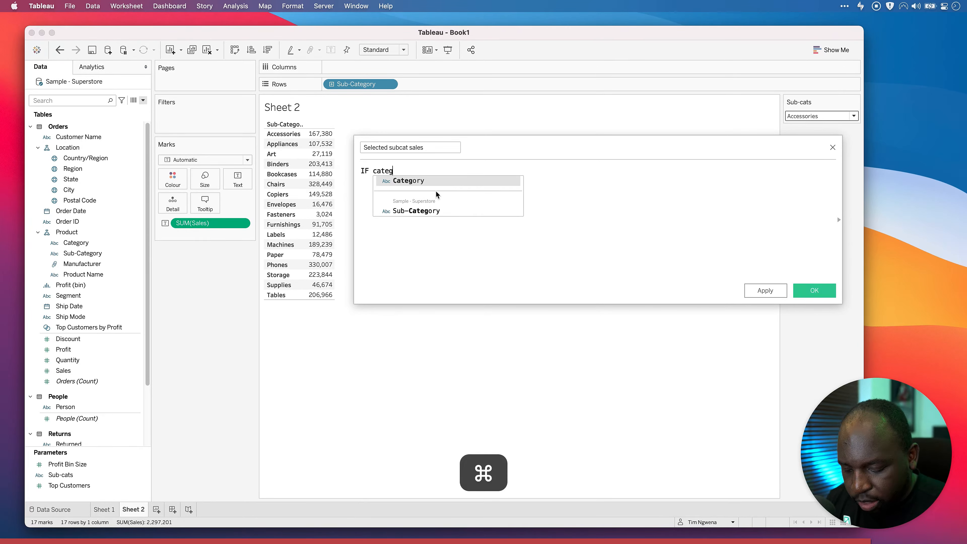
pyautogui.press('super+equal')
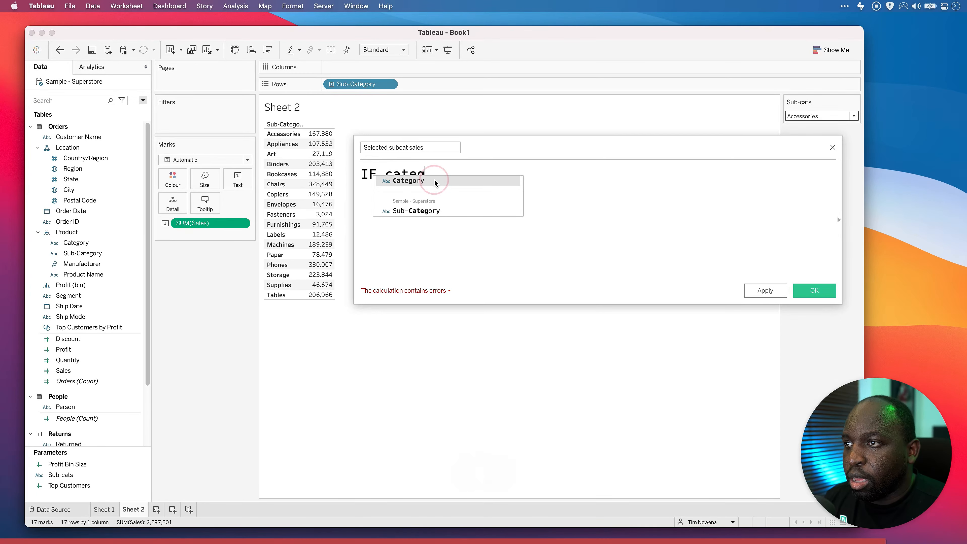
pyautogui.click(434, 181)
pyautogui.write('= subc')
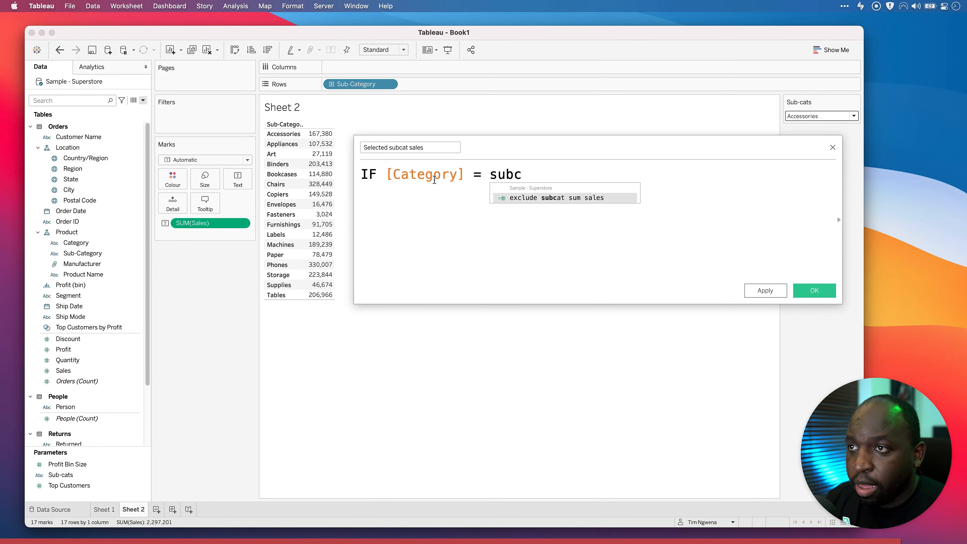
pyautogui.press('BackSpace')
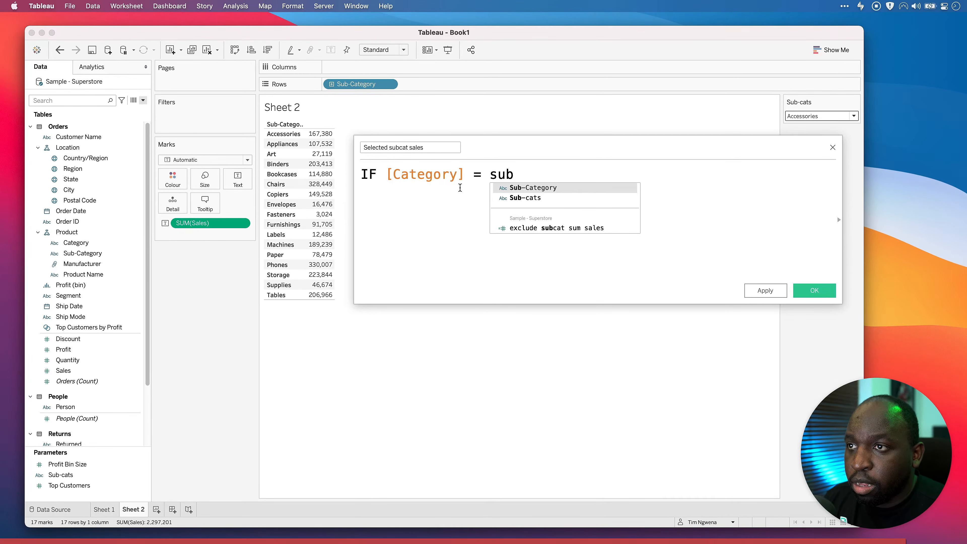
pyautogui.click(560, 202)
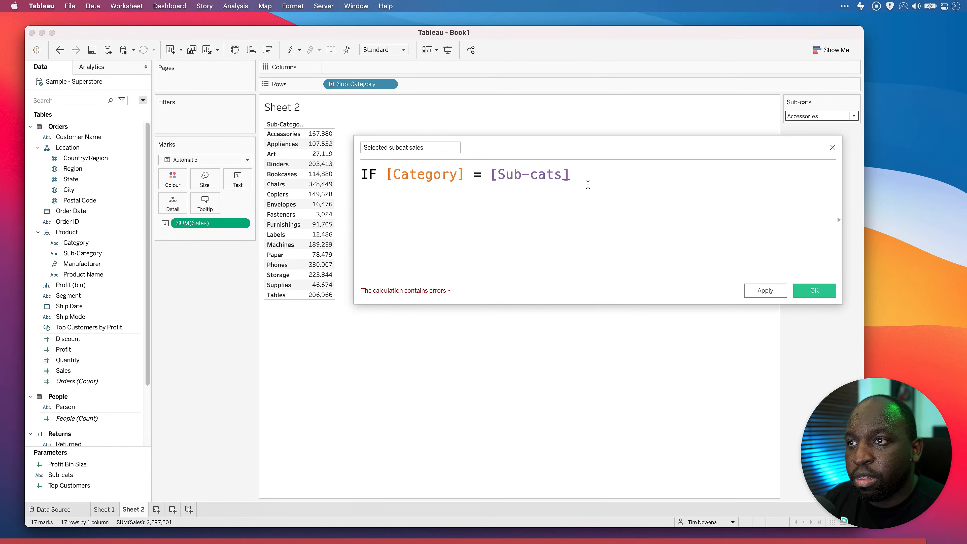
# Step: Complete the formula after the condition with THEN [Sales] ELSE 0 END
pyautogui.write('THE')
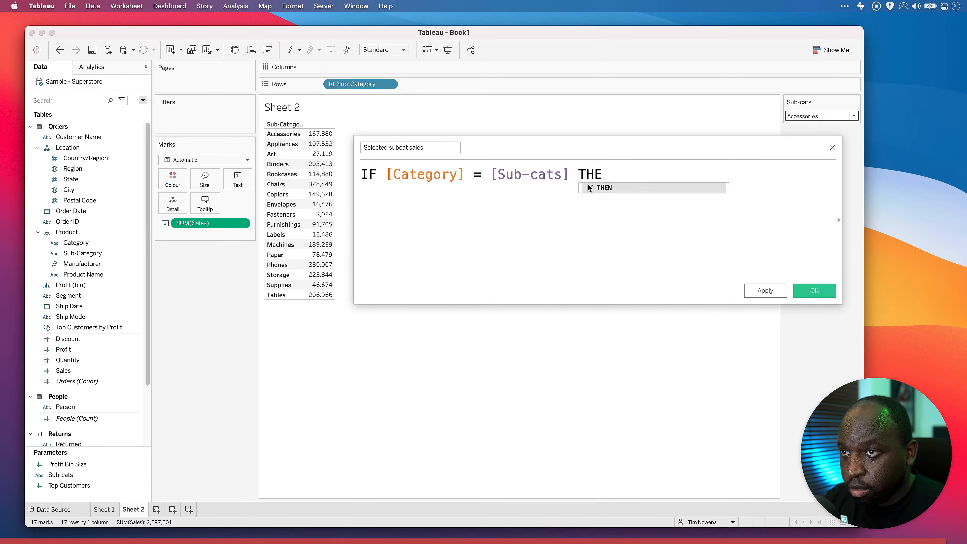
pyautogui.write('N')
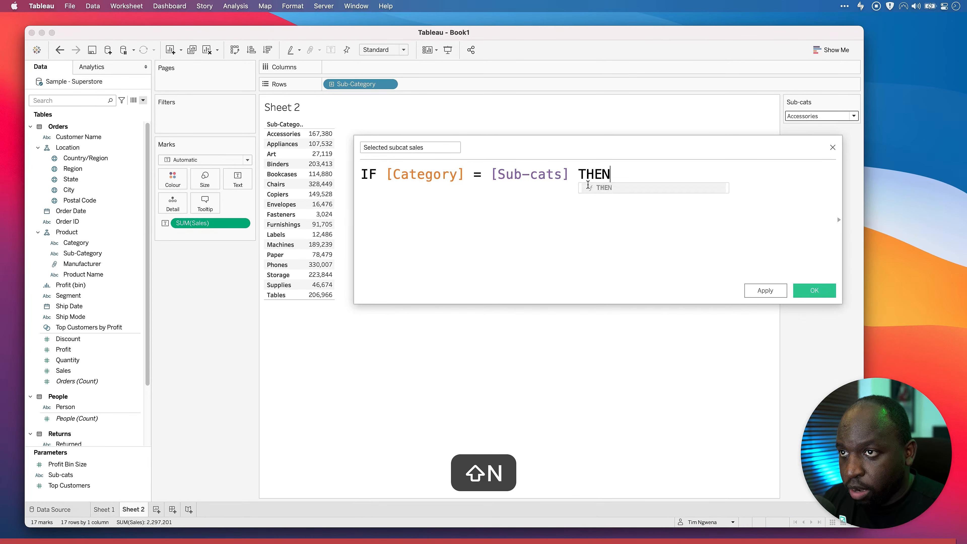
pyautogui.write(' sa')
pyautogui.press('Return')
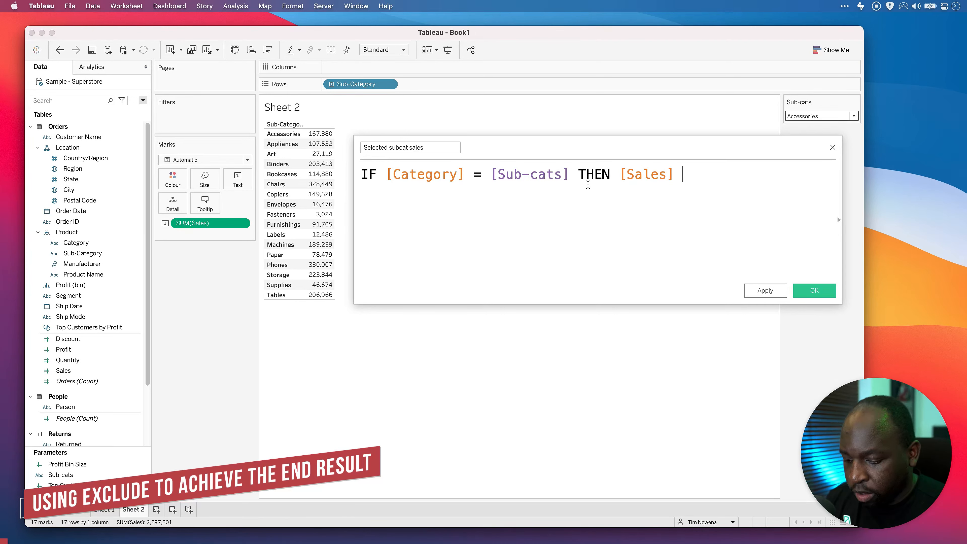
pyautogui.write('else')
pyautogui.press('Return')
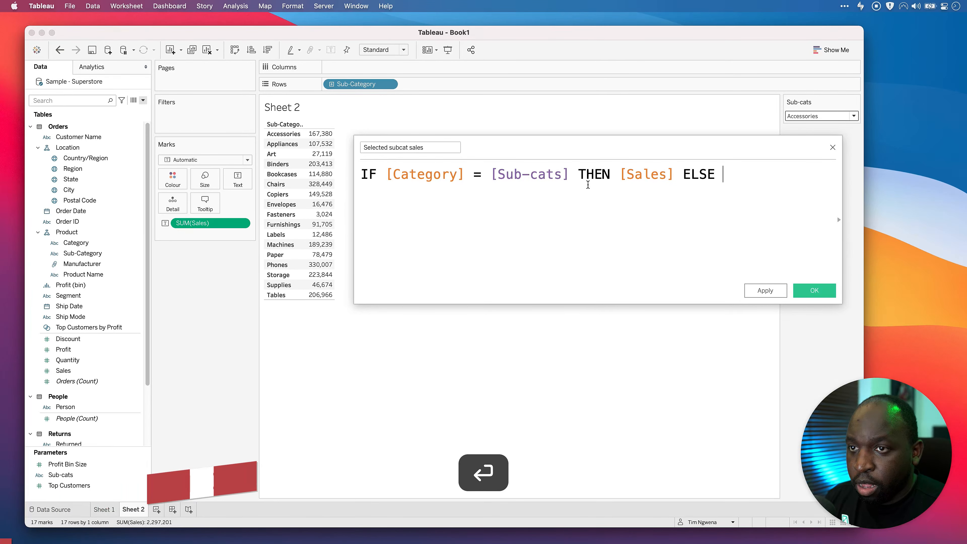
pyautogui.write('0')
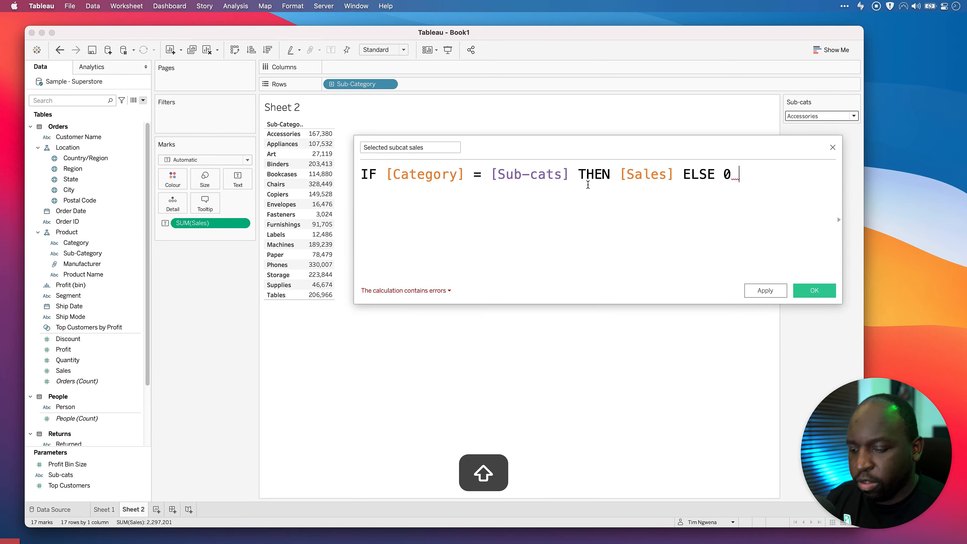
pyautogui.write(' END')
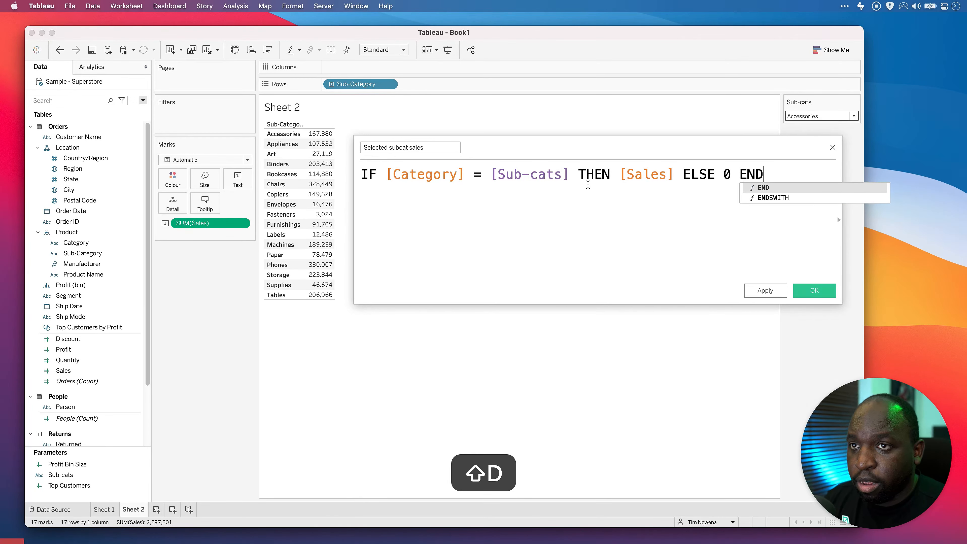
pyautogui.press('Return')
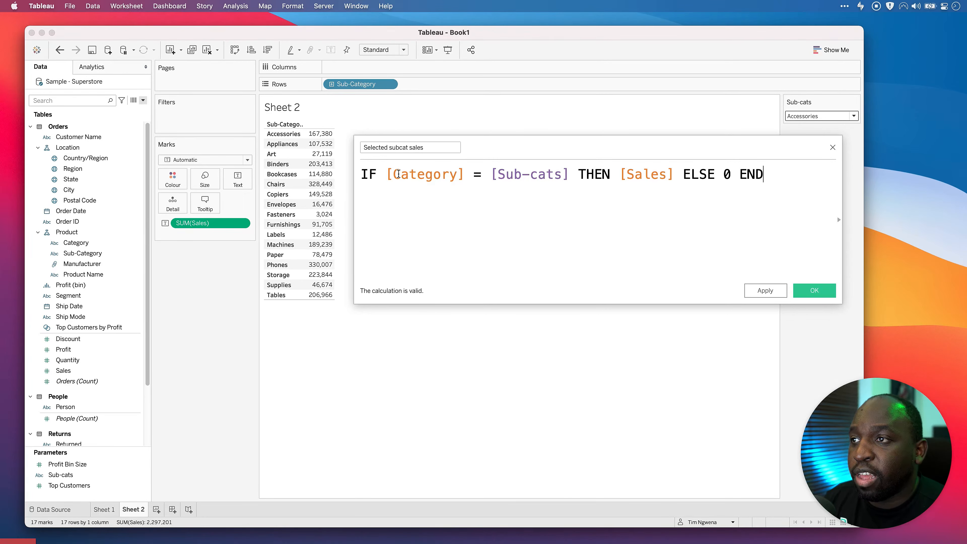
# Step: Replace [Category] with [Sub-Category] in the formula's condition and save the calculated field
pyautogui.moveTo(470, 174); pyautogui.dragTo(385, 174)
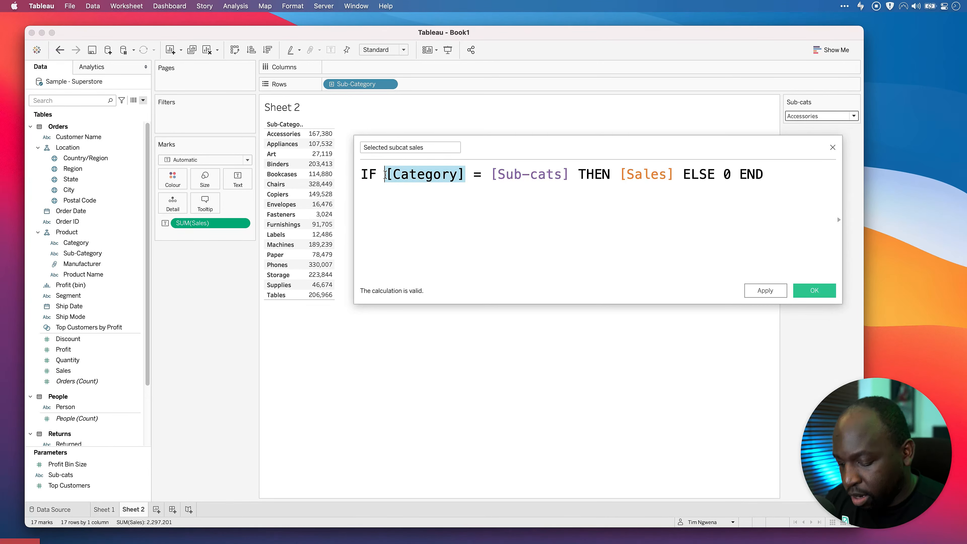
pyautogui.write('sub')
pyautogui.click(438, 188)
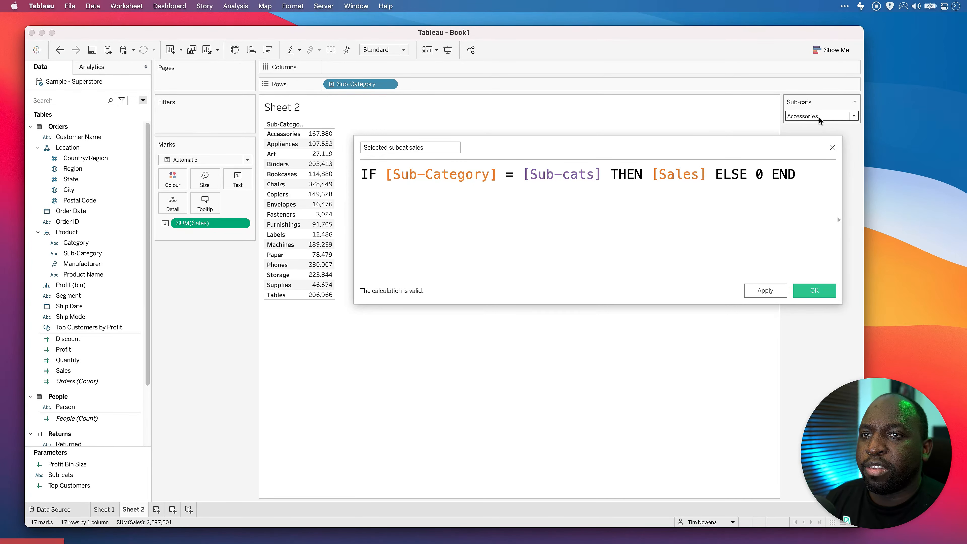
pyautogui.click(776, 291)
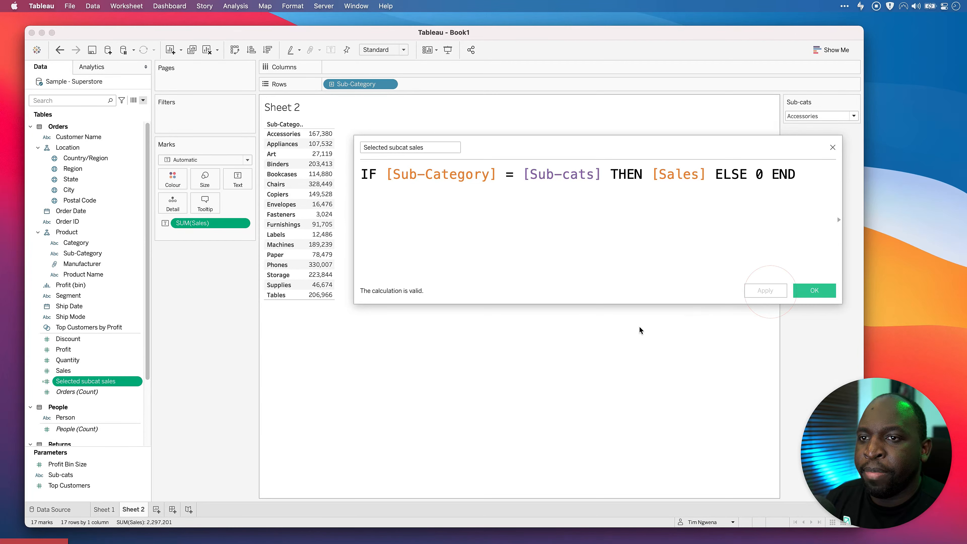
pyautogui.click(814, 290)
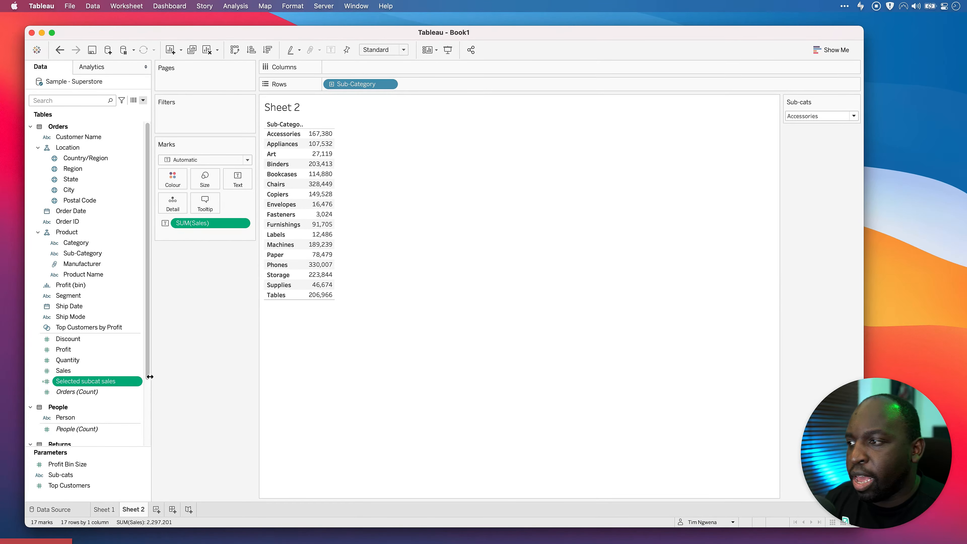
# Step: Add Selected subcat sales to the table beside Sales and temporarily draw an arrow from the Sub-cats parameter to the Accessories row
pyautogui.moveTo(71, 386); pyautogui.dragTo(319, 206)
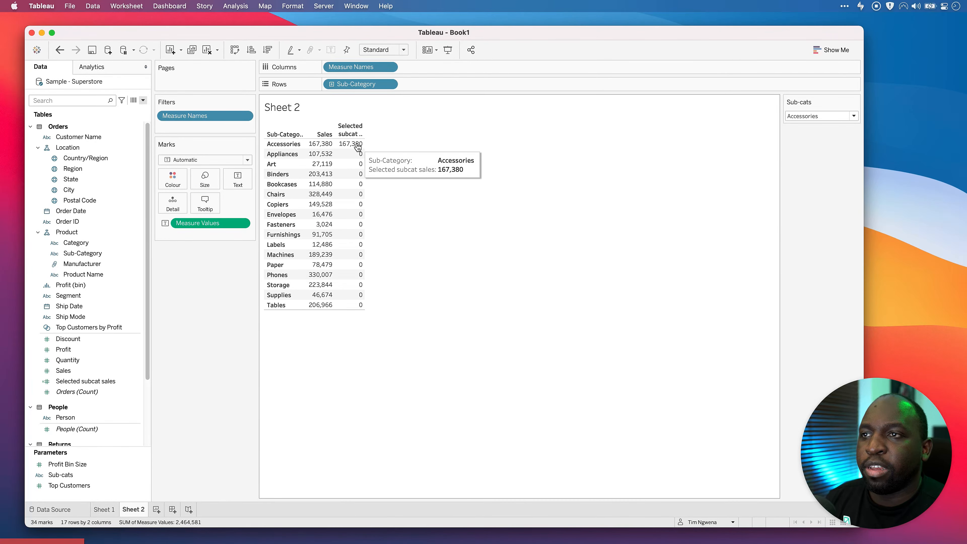
pyautogui.press('ctrl')
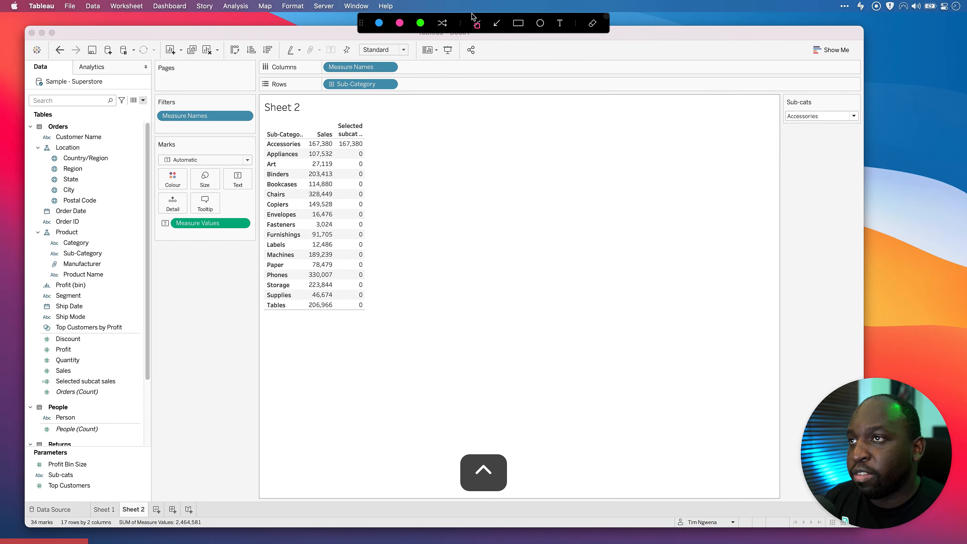
pyautogui.click(496, 24)
pyautogui.moveTo(778, 118); pyautogui.dragTo(371, 143)
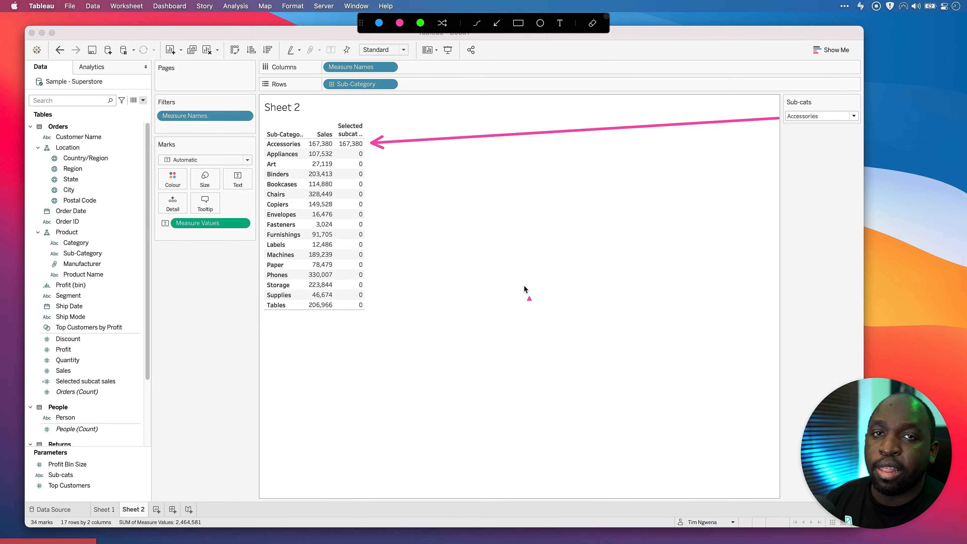
pyautogui.press('ctrl')
# Step: Test the calculated column by switching the Sub-cats parameter to Art, Copiers and finally Envelopes
pyautogui.click(815, 116)
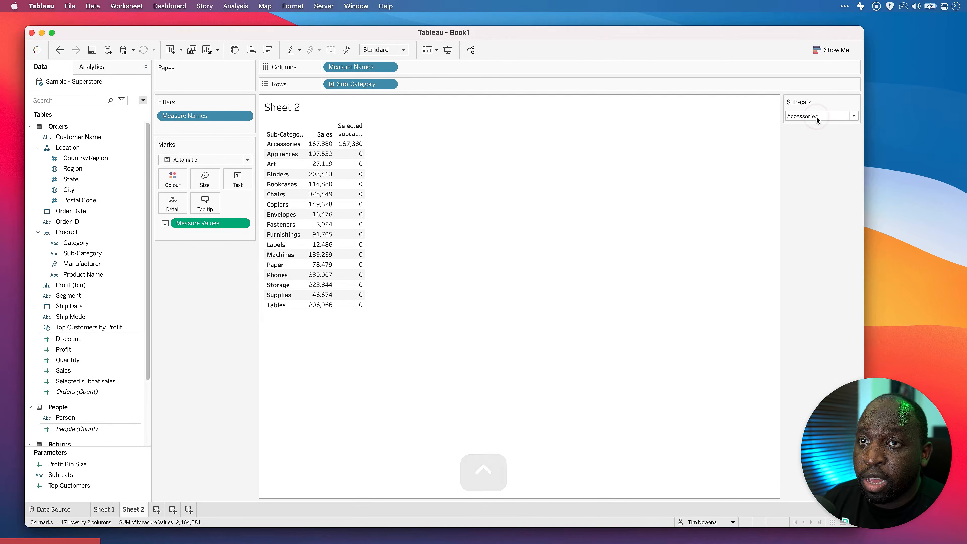
pyautogui.click(816, 141)
pyautogui.click(807, 115)
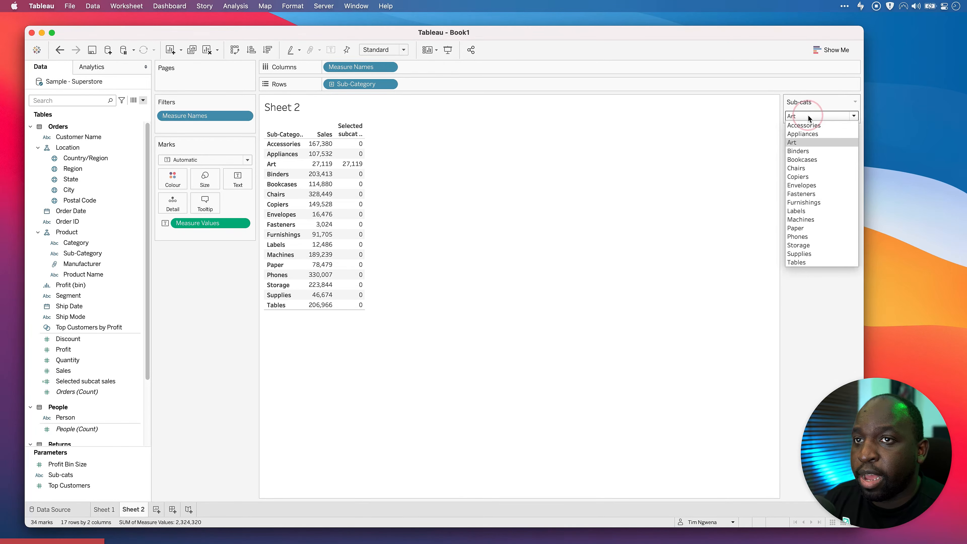
pyautogui.click(805, 173)
pyautogui.click(821, 119)
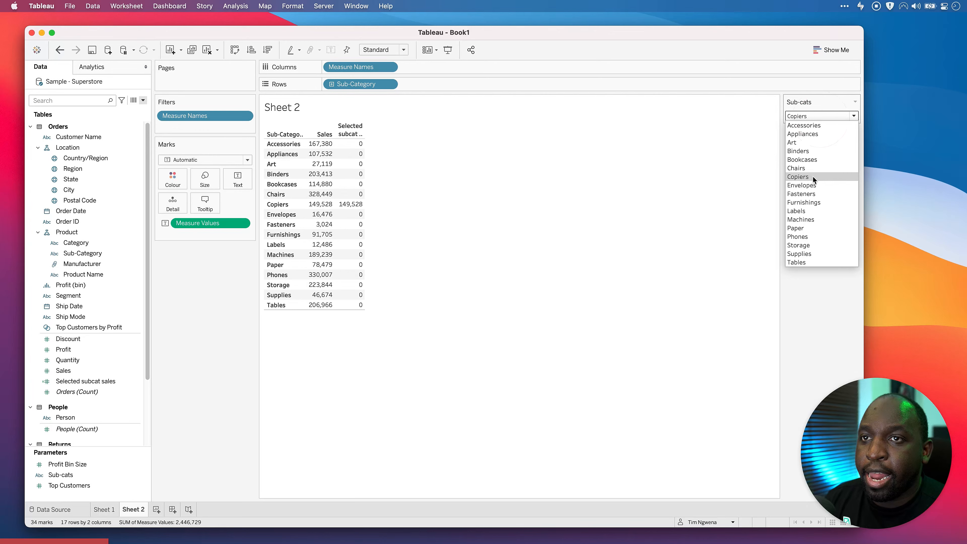
pyautogui.click(810, 182)
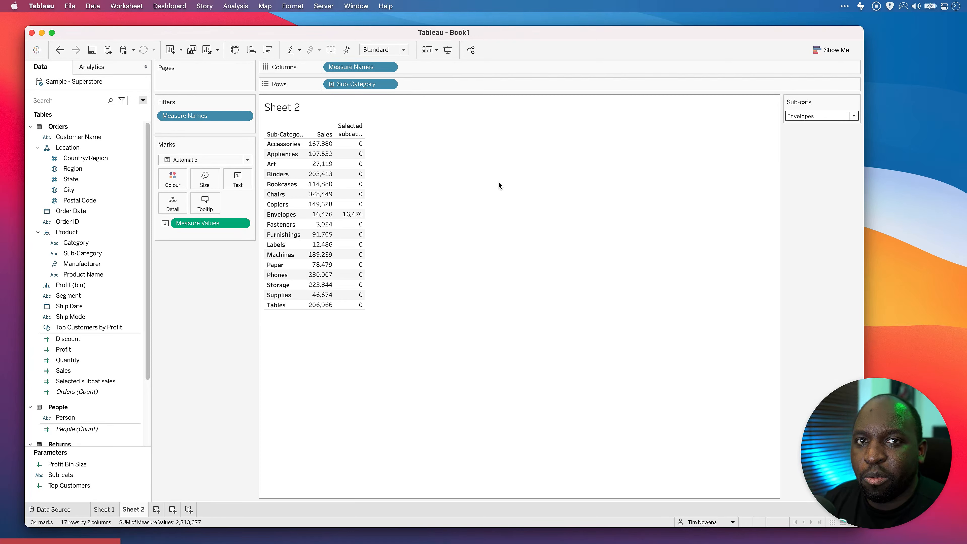
# Step: Create a calculated field and start its formula with { EXCLUDE [Sub-Category]:, keeping the editor clear of the table
pyautogui.click(143, 101)
pyautogui.click(138, 109)
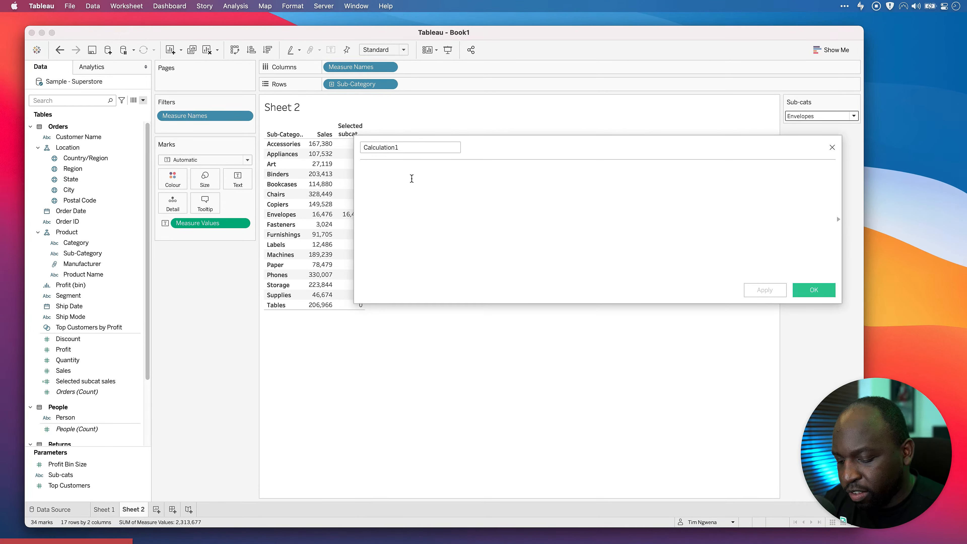
pyautogui.press('super+equal')
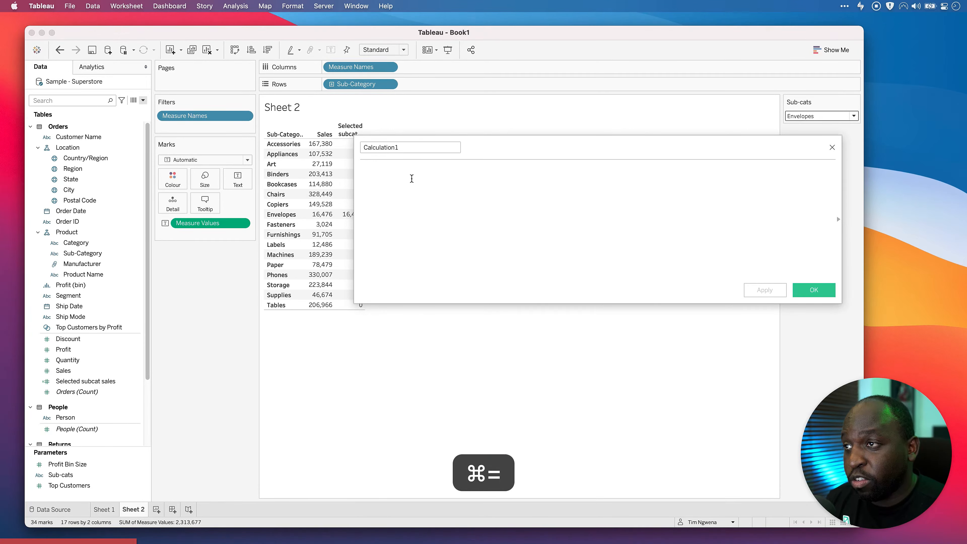
pyautogui.write('{')
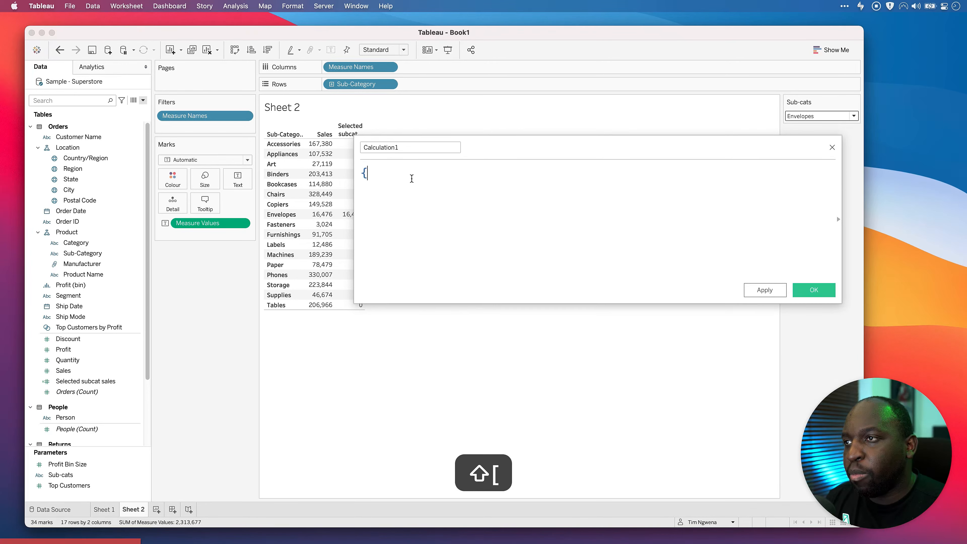
pyautogui.write(' EXC')
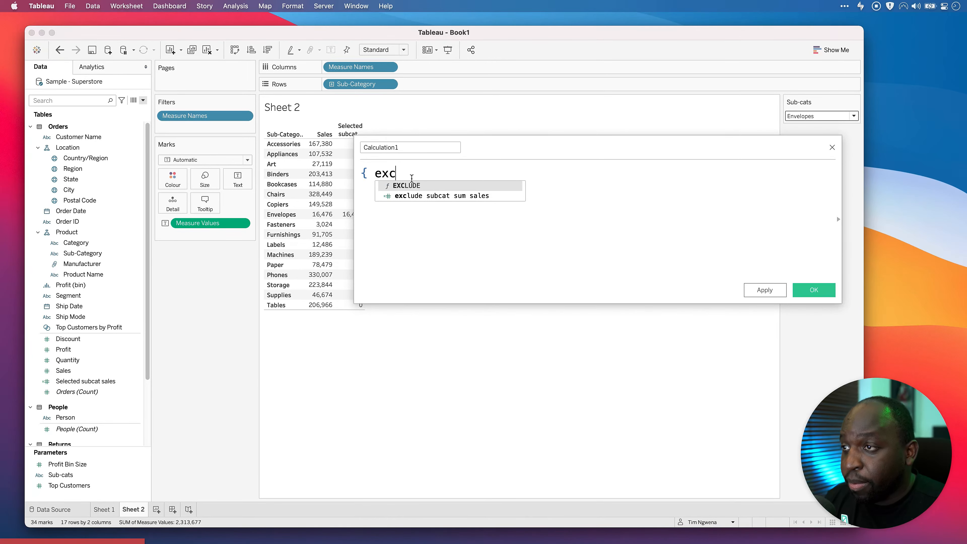
pyautogui.press('Return')
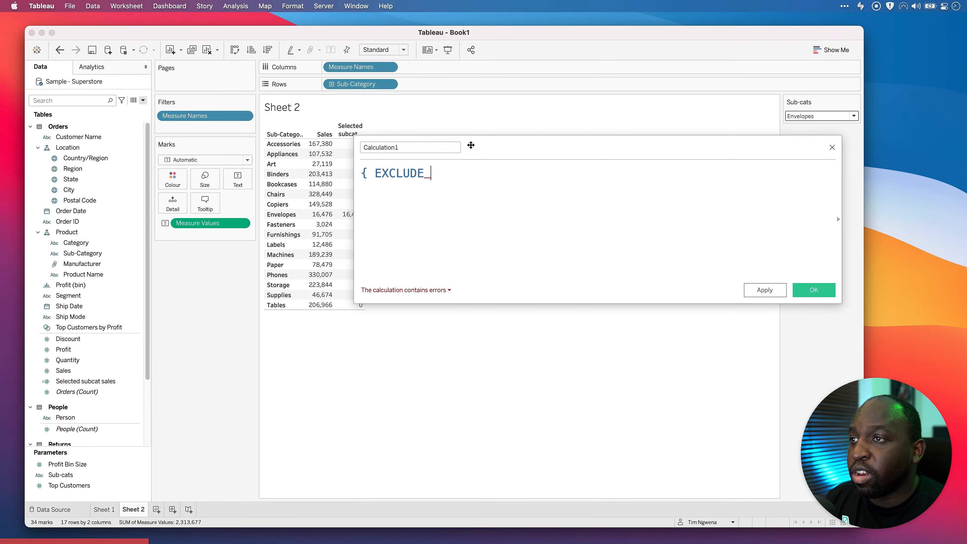
pyautogui.moveTo(471, 145); pyautogui.dragTo(548, 141)
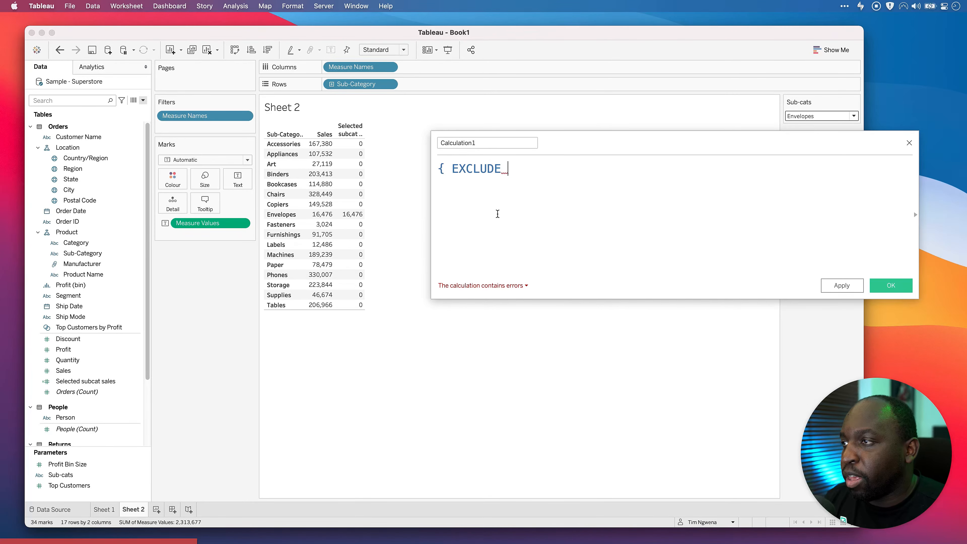
pyautogui.moveTo(587, 154); pyautogui.dragTo(577, 198)
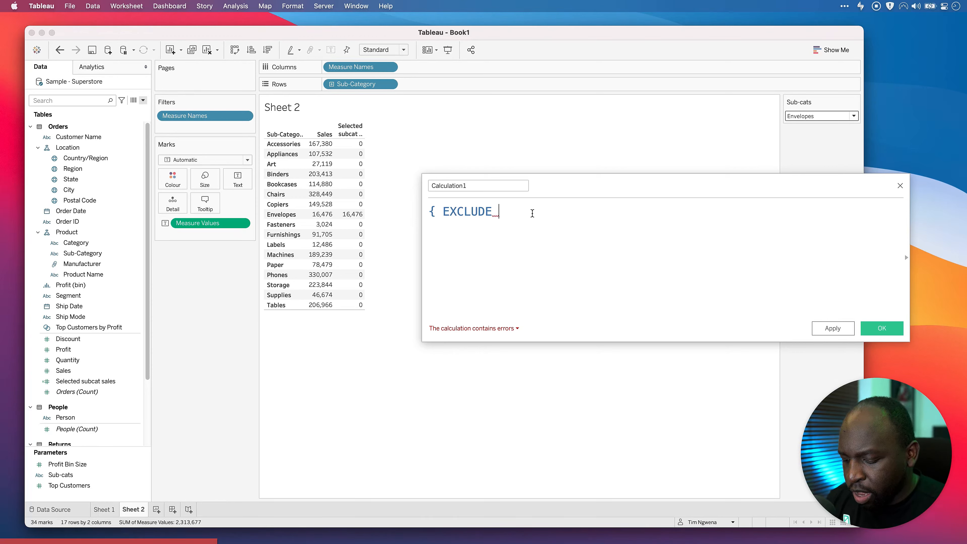
pyautogui.write('sub')
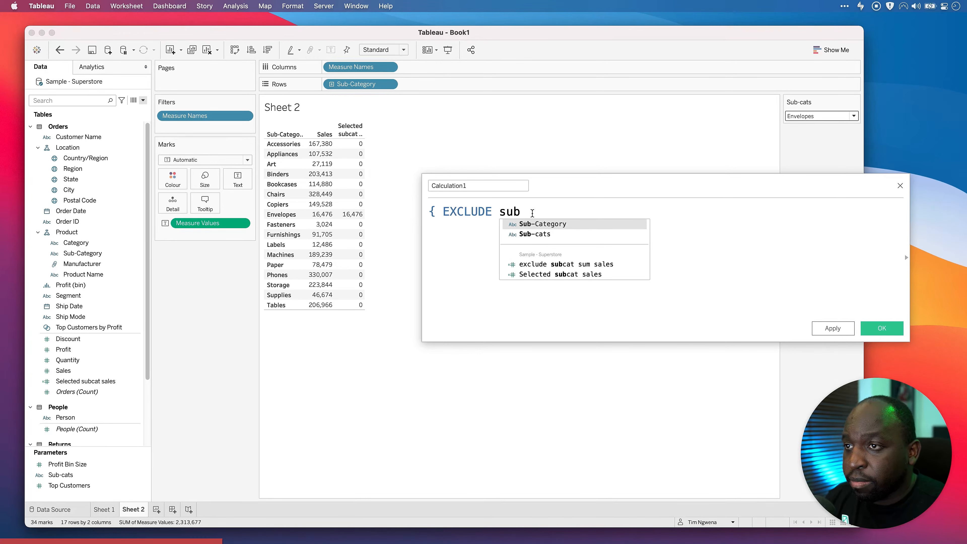
pyautogui.press('Return')
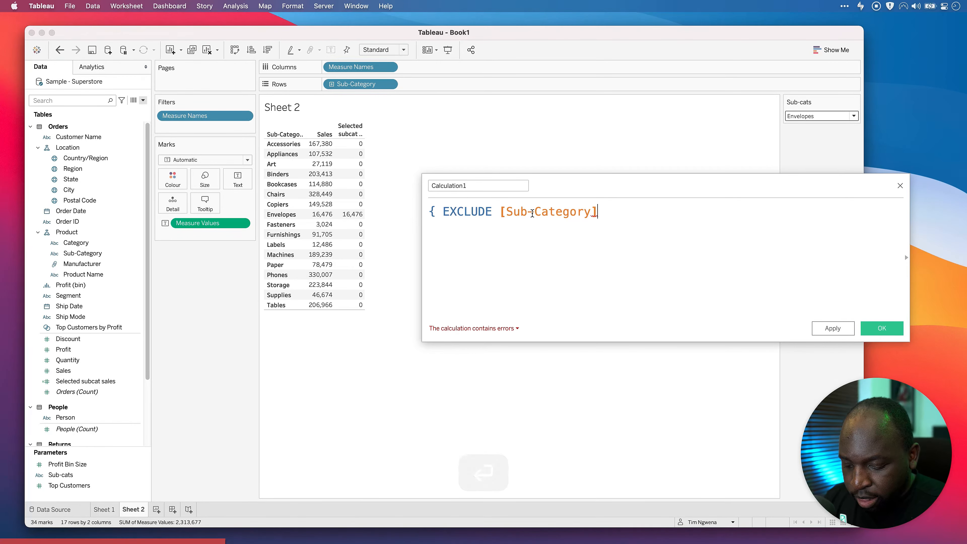
pyautogui.write(':')
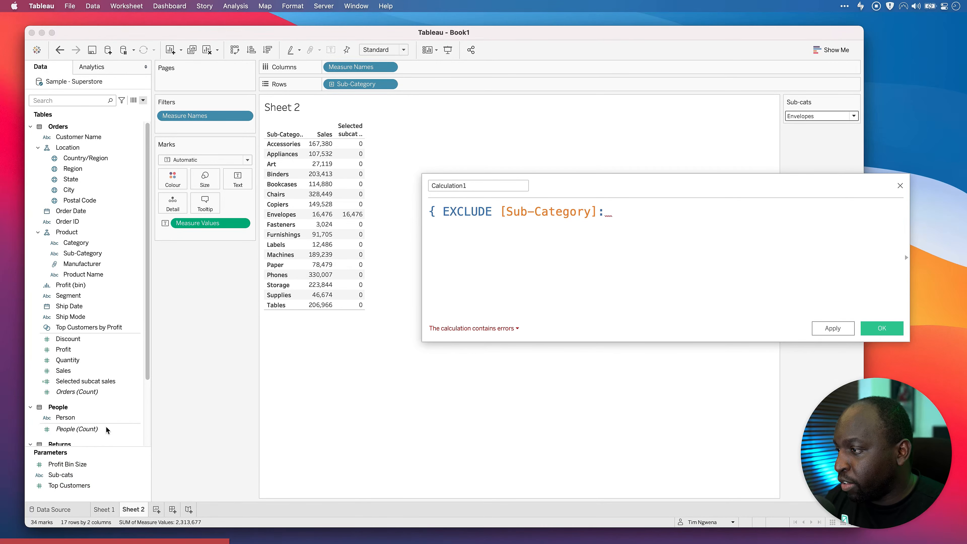
# Step: Complete the EXCLUDE formula with SUM( [Selected subcat sales] ) } after the colon
pyautogui.click(147, 347)
pyautogui.moveTo(147, 348); pyautogui.dragTo(143, 406)
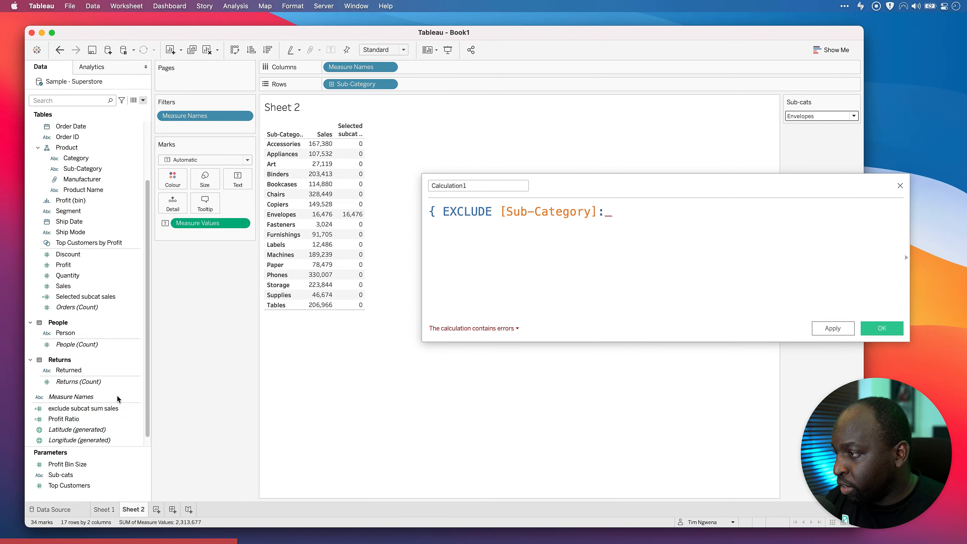
pyautogui.scroll(-1, 121, 392)
pyautogui.moveTo(85, 285); pyautogui.dragTo(666, 223)
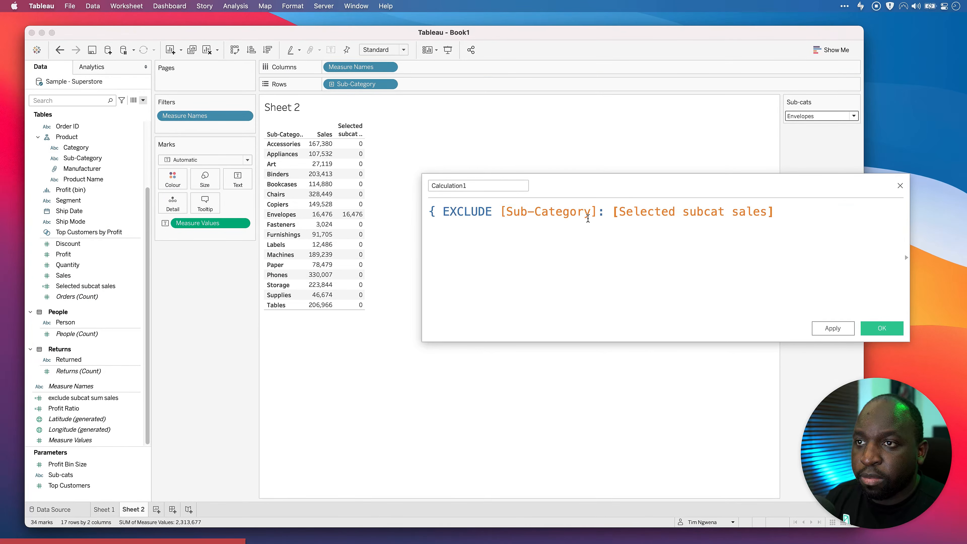
pyautogui.click(607, 211)
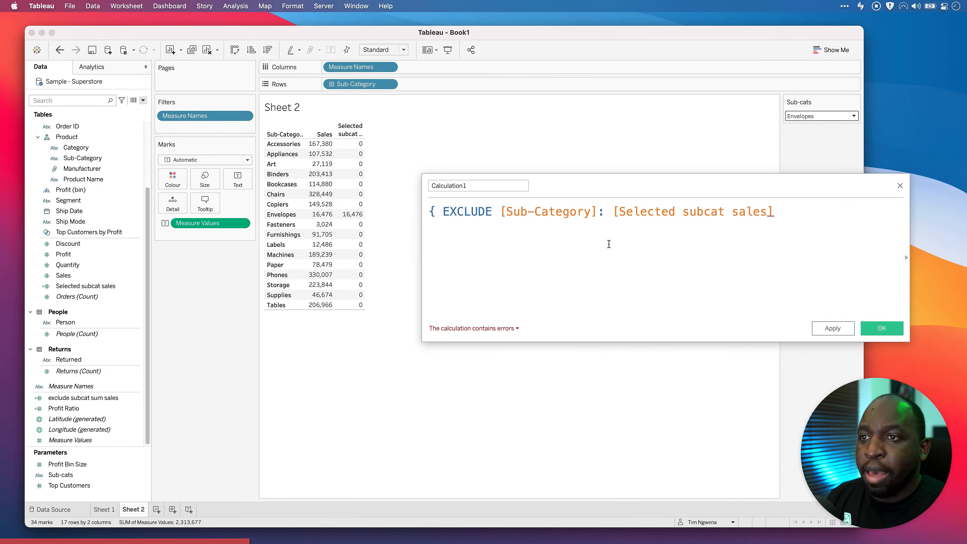
pyautogui.write('SUM ')
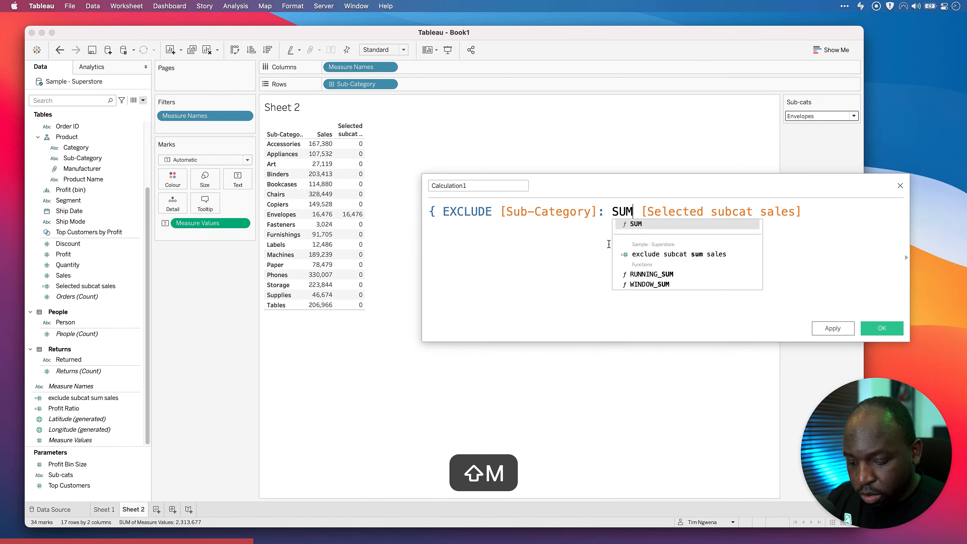
pyautogui.write('(')
pyautogui.click(827, 206)
pyautogui.write(')')
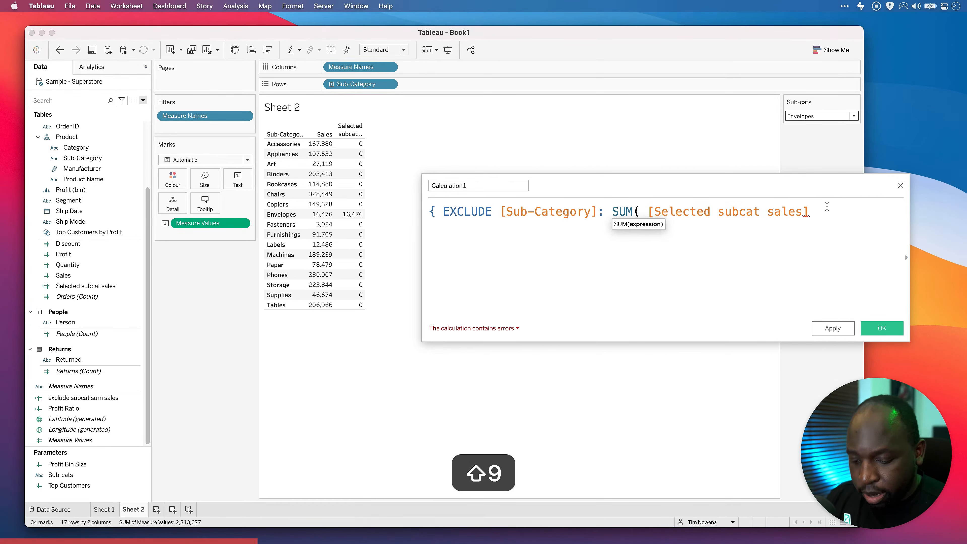
pyautogui.write(' }')
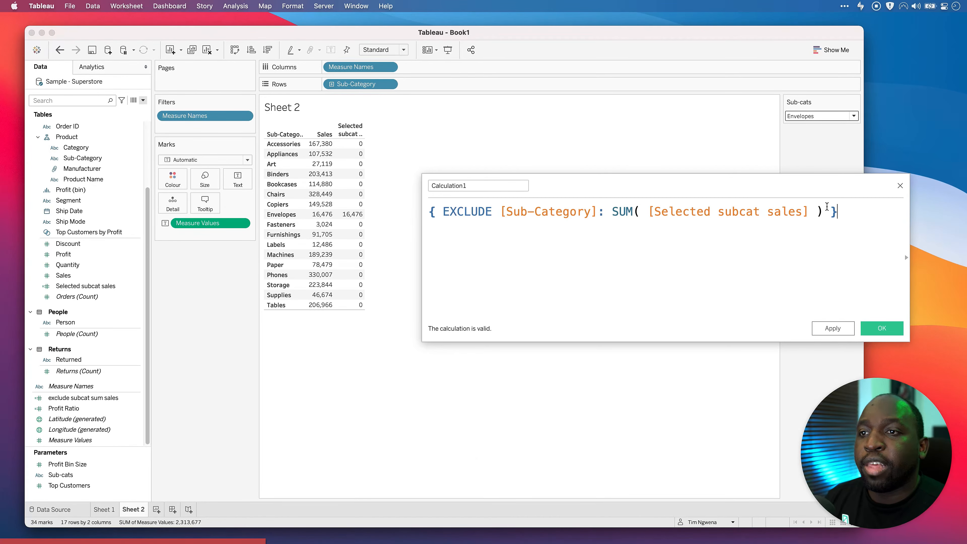
# Step: Draw temporary arrows from the formula's [Sub-Category] to the Sub-Category row pill, away from the view and back to SUM, and clear them
pyautogui.moveTo(645, 189); pyautogui.dragTo(608, 199)
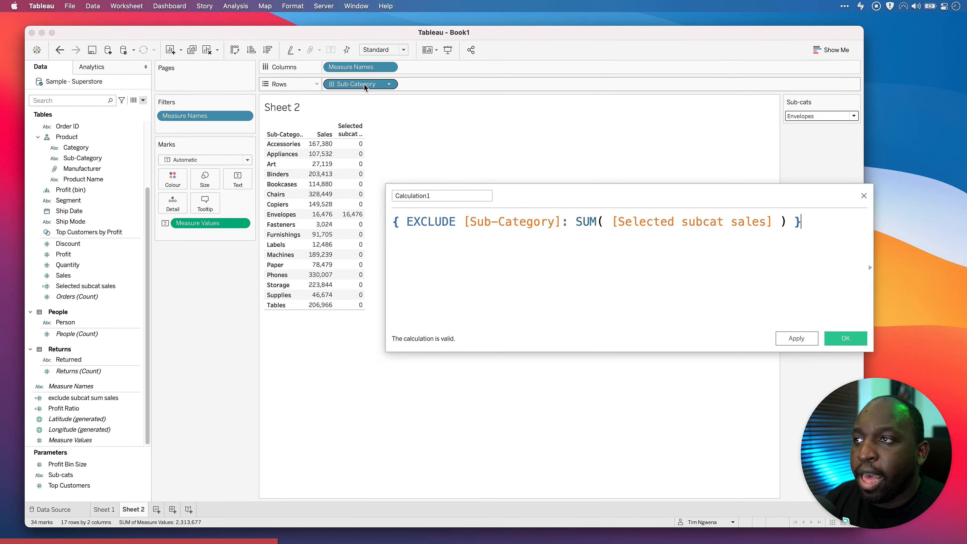
pyautogui.press('ctrl')
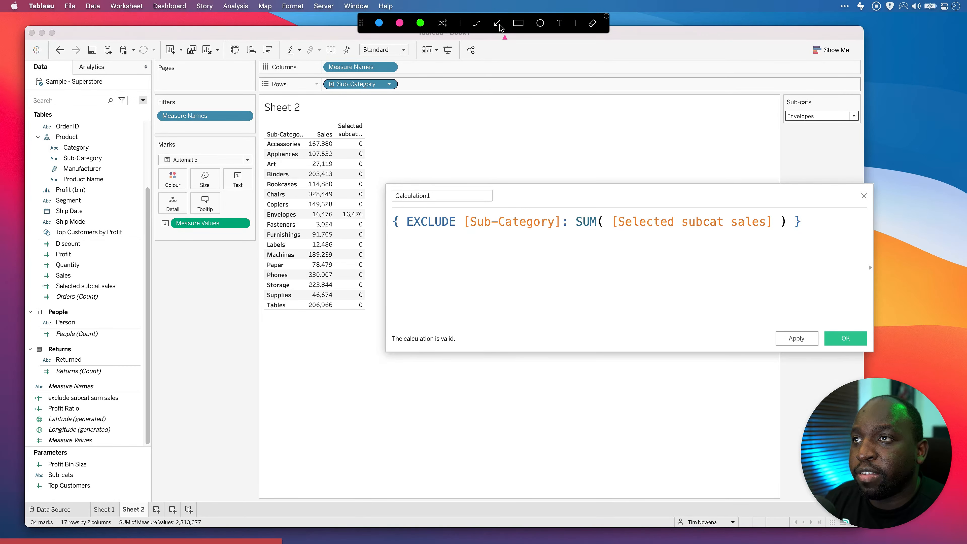
pyautogui.moveTo(493, 212)
pyautogui.mouseDown()
pyautogui.moveTo(384, 96)
pyautogui.moveTo(323, 117)
pyautogui.moveTo(215, 317)
pyautogui.mouseUp()
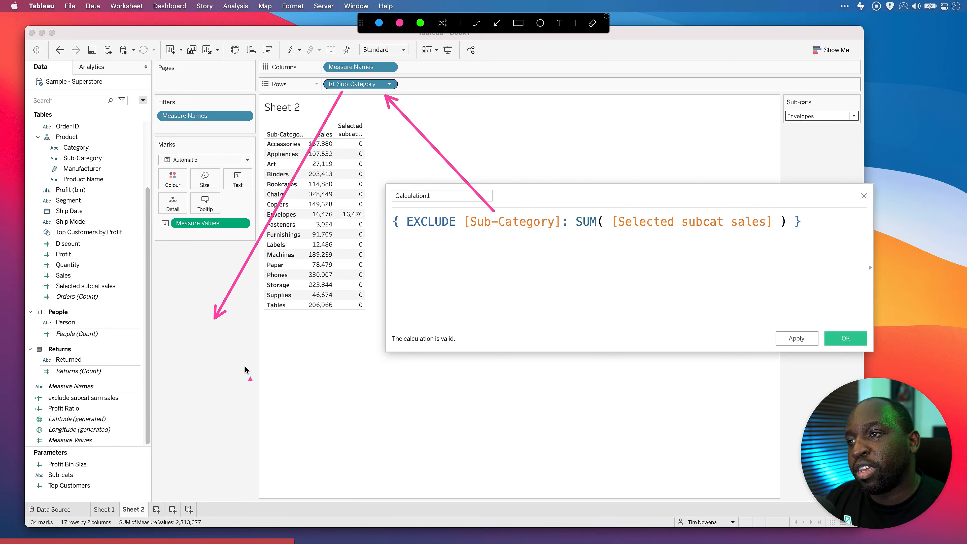
pyautogui.moveTo(220, 326)
pyautogui.mouseDown()
pyautogui.moveTo(583, 277)
pyautogui.moveTo(586, 235)
pyautogui.moveTo(597, 239)
pyautogui.mouseUp()
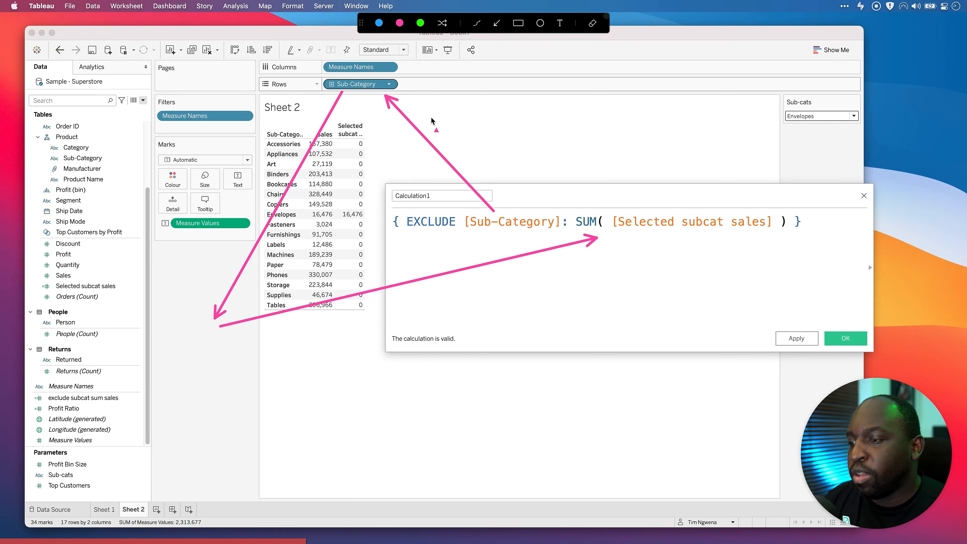
pyautogui.hotkey('ctrl', 'a')
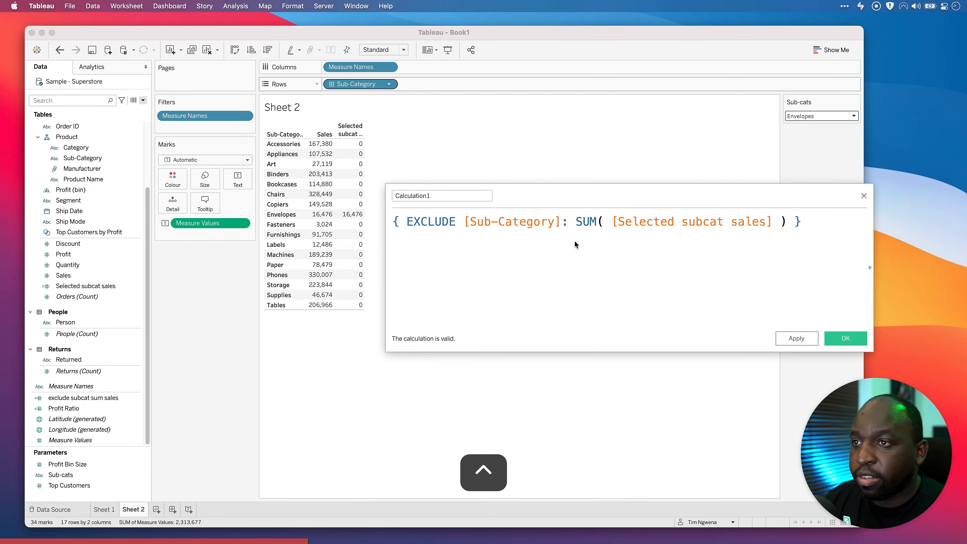
# Step: Rename the calculated field as comparison Value
pyautogui.click(447, 195)
pyautogui.moveTo(454, 196); pyautogui.dragTo(364, 194)
pyautogui.press('BackSpace')
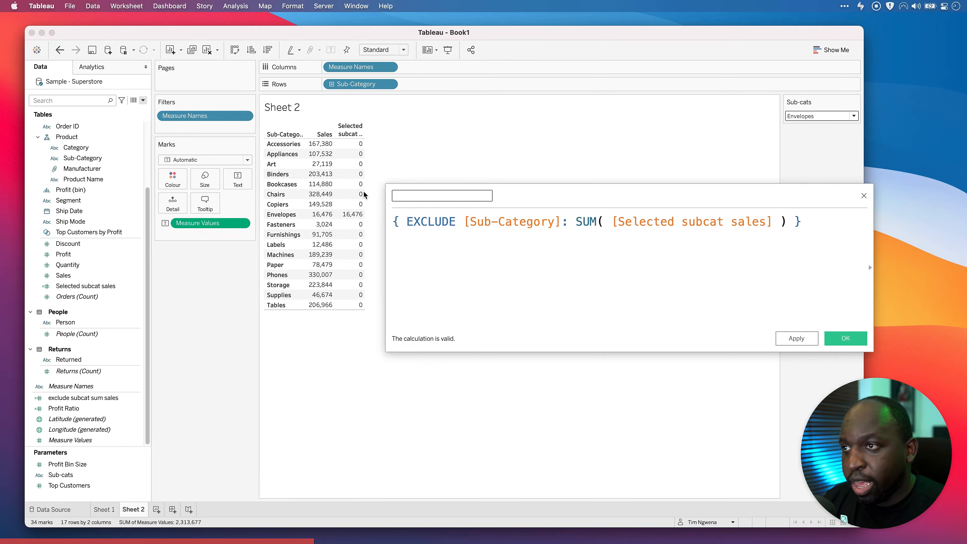
pyautogui.press('shift')
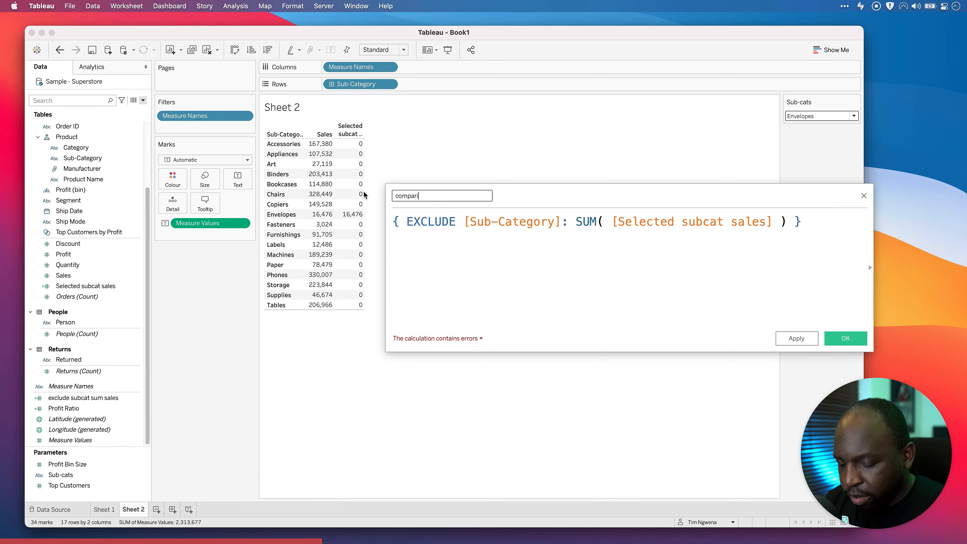
pyautogui.write('Value')
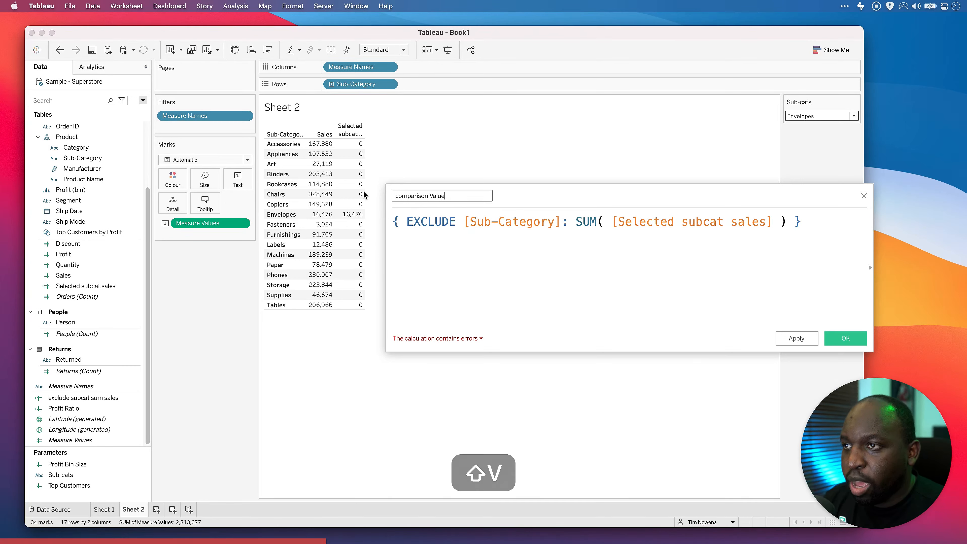
# Step: Save the comparison Value calculation and add it to the table beside Selected subcat sales
pyautogui.click(490, 264)
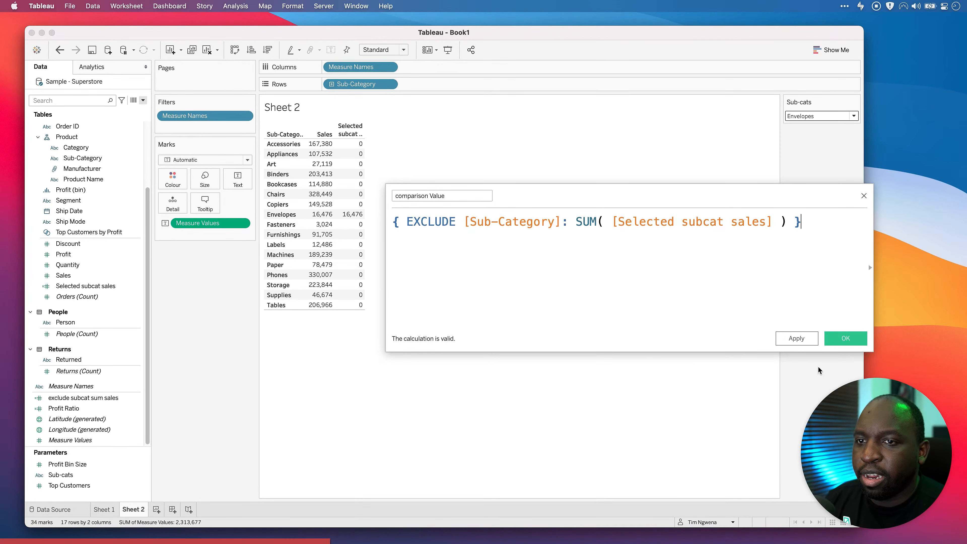
pyautogui.click(796, 338)
pyautogui.click(845, 338)
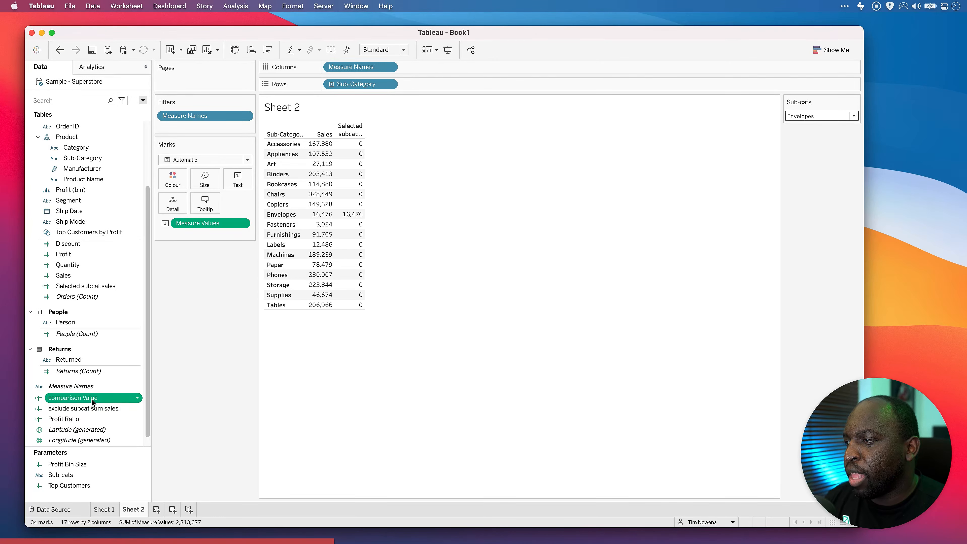
pyautogui.moveTo(93, 398); pyautogui.dragTo(359, 282)
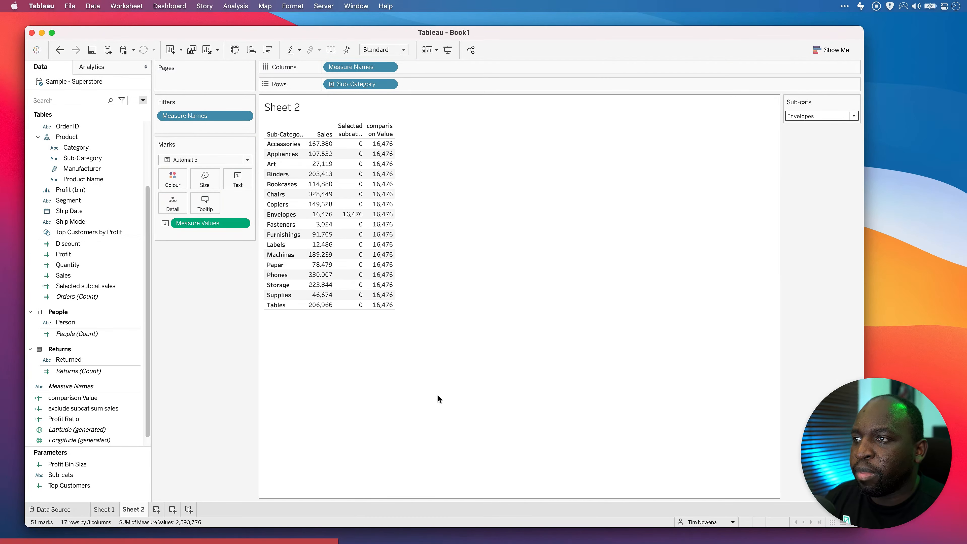
pyautogui.moveTo(353, 218)
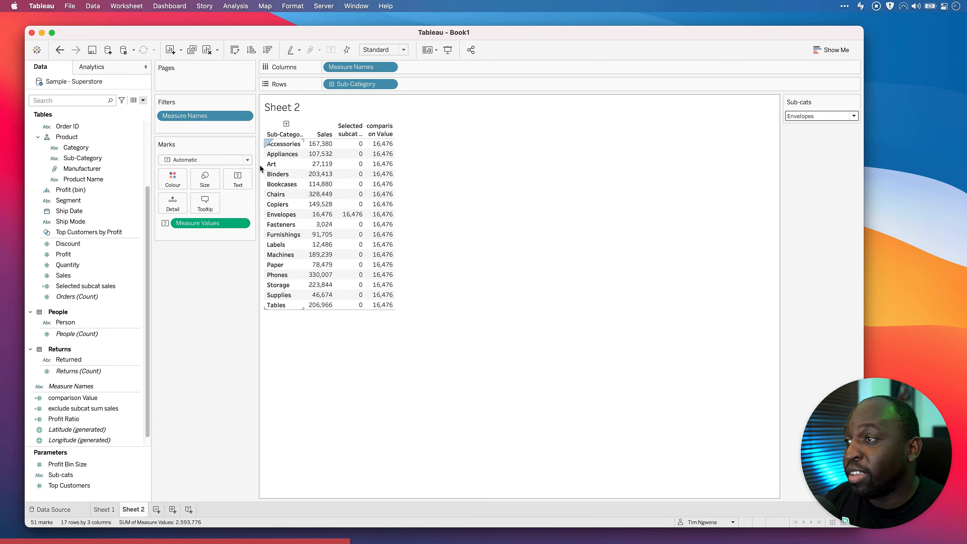
pyautogui.click(143, 100)
pyautogui.click(124, 113)
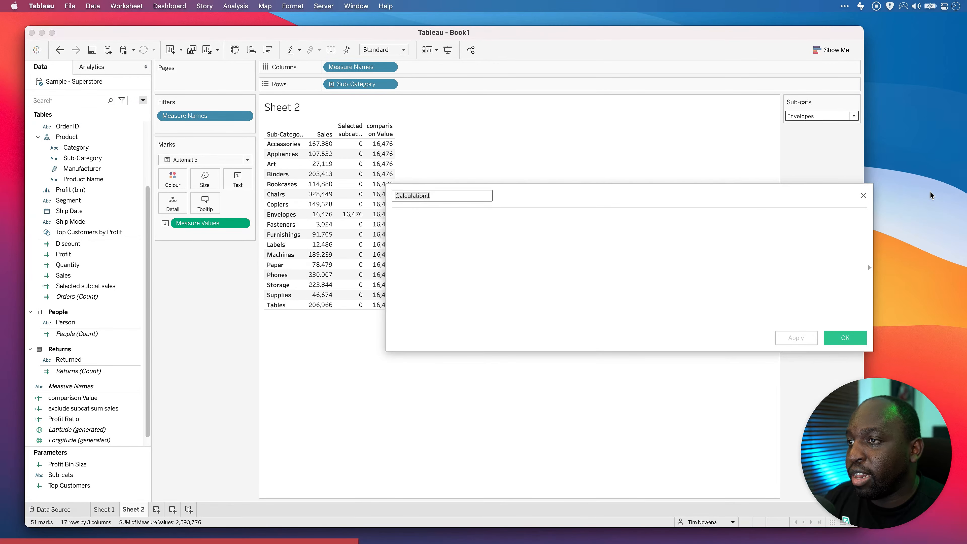
pyautogui.click(863, 195)
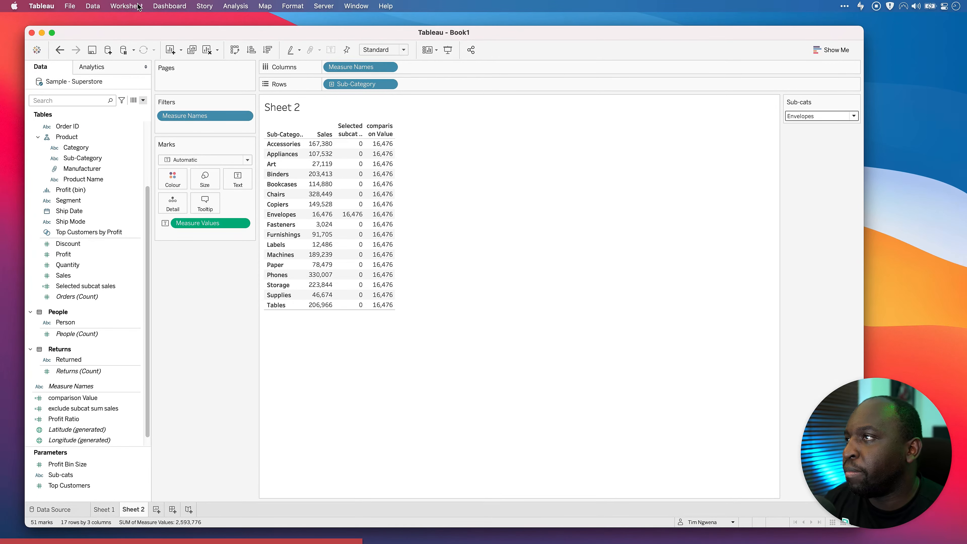
# Step: Change which cards the worksheet shows, removing the Sub-cats control, and widen the area holding the Marks card
pyautogui.click(127, 6)
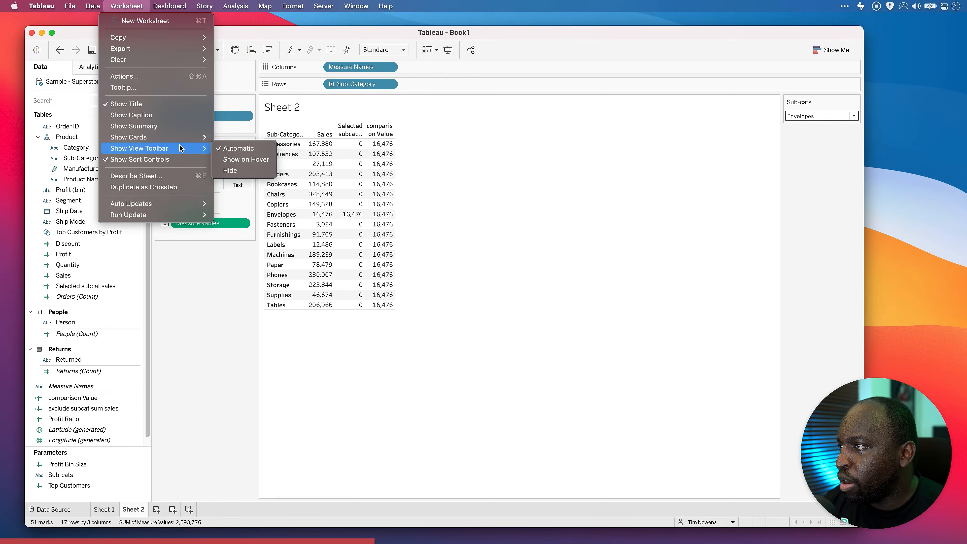
pyautogui.moveTo(185, 138)
pyautogui.click(274, 141)
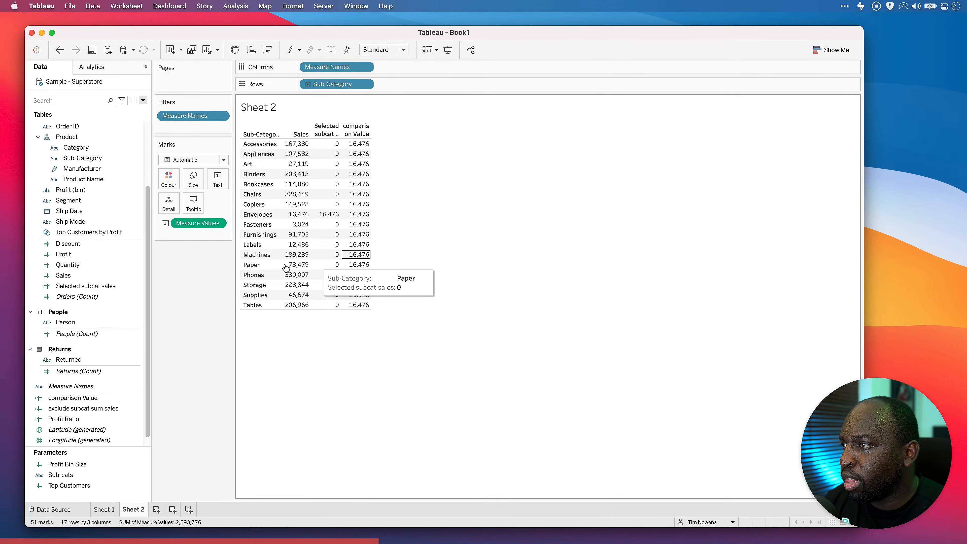
pyautogui.moveTo(233, 227); pyautogui.dragTo(260, 229)
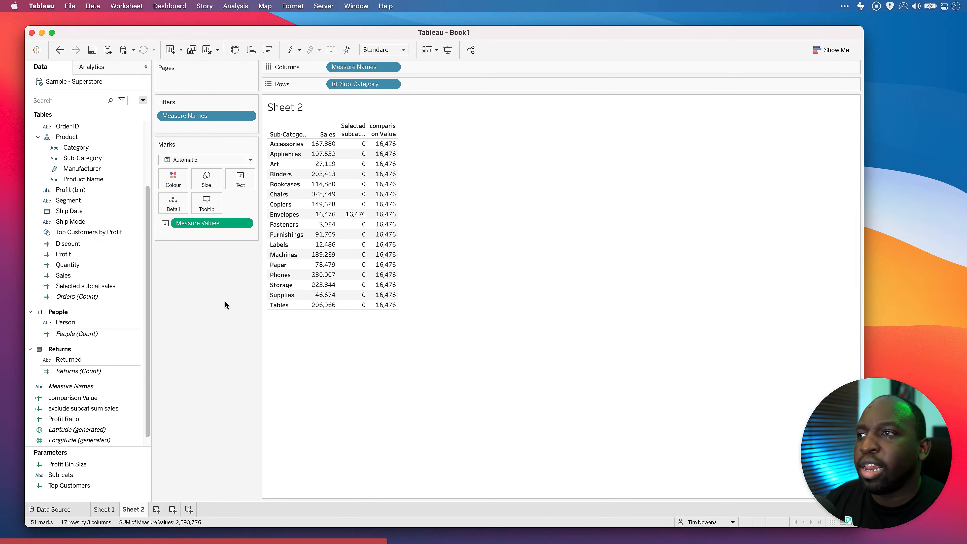
# Step: Display the Measure Values shelf on the worksheet and reset its cards to the default arrangement
pyautogui.click(208, 276)
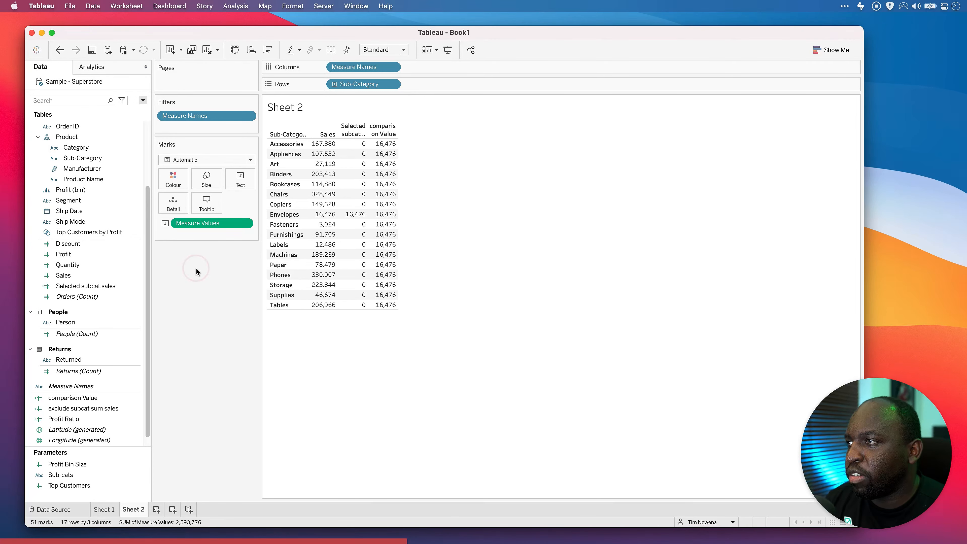
pyautogui.click(116, 7)
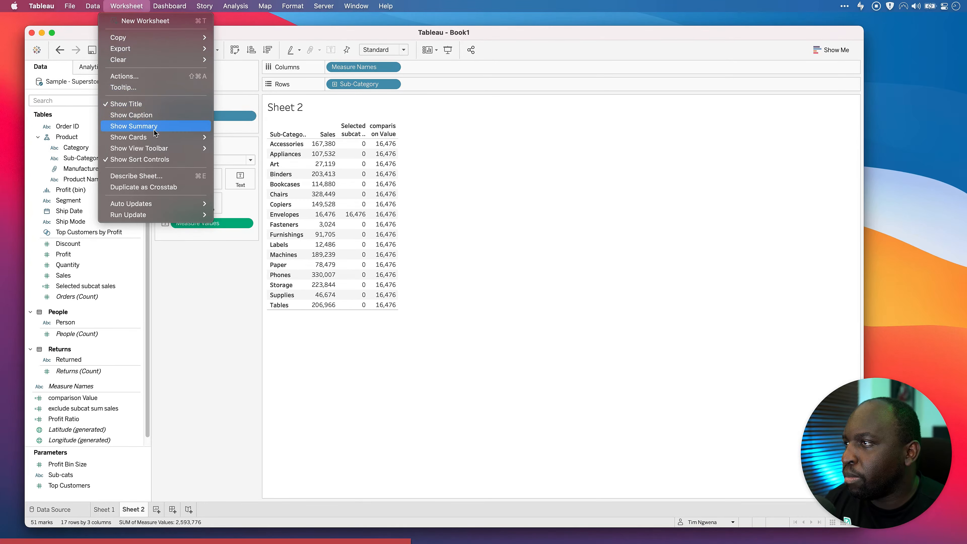
pyautogui.moveTo(156, 141)
pyautogui.click(256, 198)
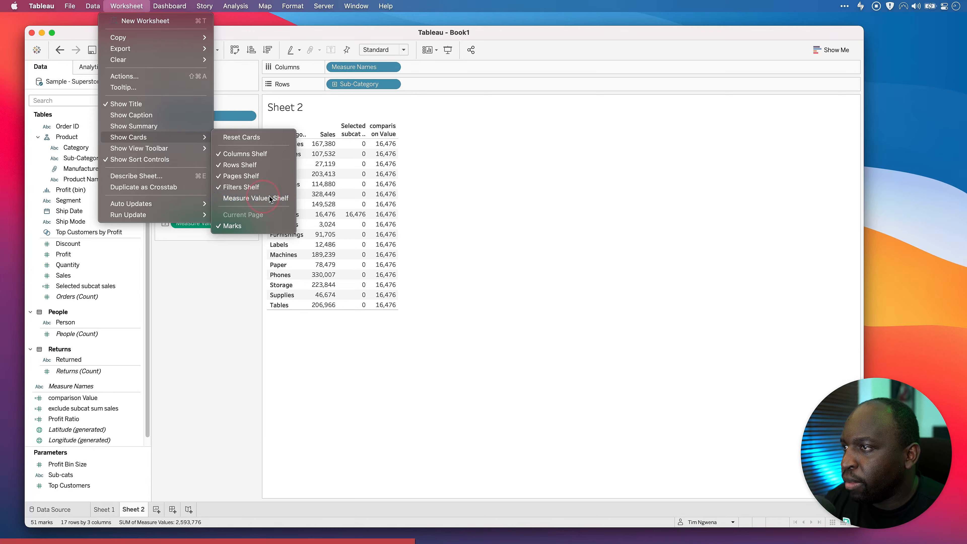
pyautogui.click(118, 6)
pyautogui.moveTo(171, 138)
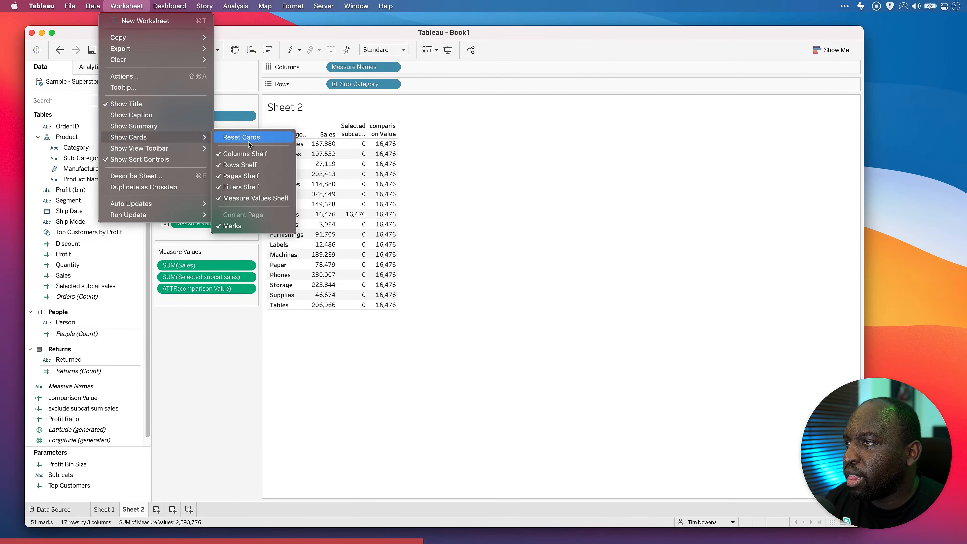
pyautogui.click(263, 137)
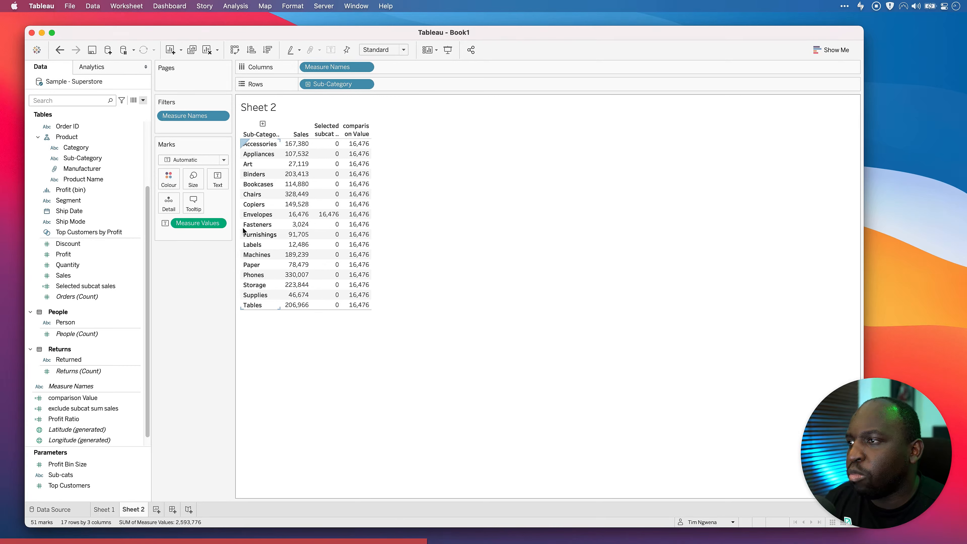
# Step: Widen the area holding the Marks card and show the Measure Values shelf on the worksheet
pyautogui.moveTo(233, 216); pyautogui.dragTo(267, 217)
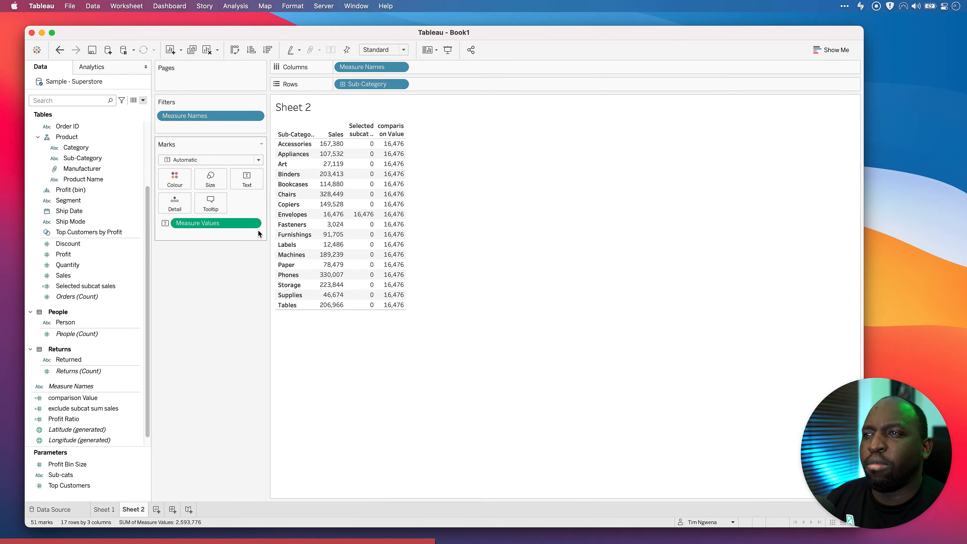
pyautogui.click(126, 6)
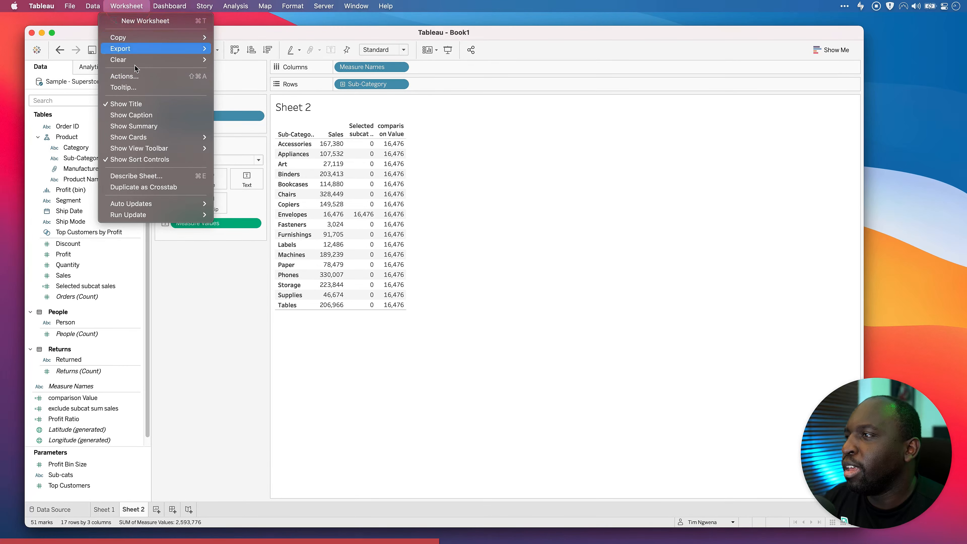
pyautogui.moveTo(152, 138)
pyautogui.click(270, 199)
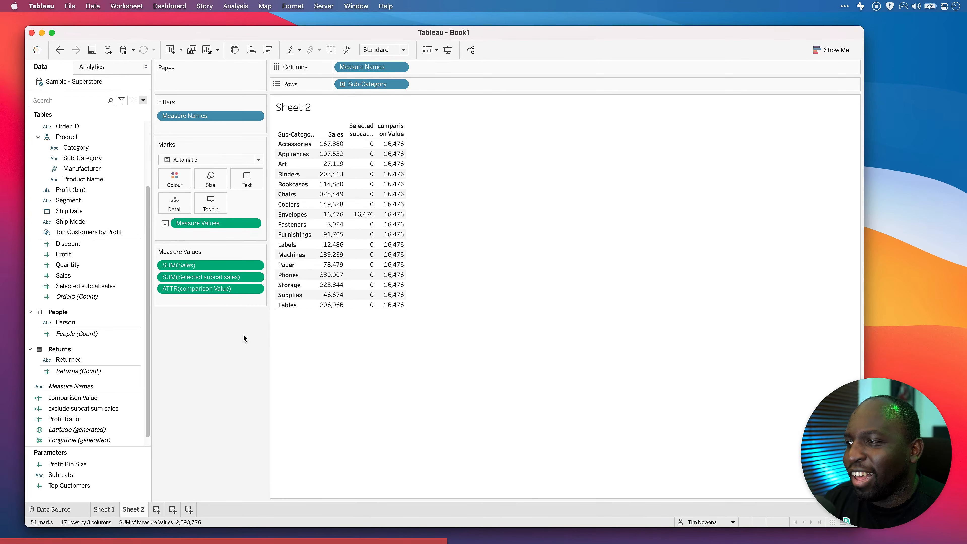
# Step: Start a new calculated field, shrink its editor and move it clear of the sales table
pyautogui.click(143, 100)
pyautogui.click(118, 108)
pyautogui.moveTo(558, 205); pyautogui.dragTo(488, 209)
pyautogui.moveTo(799, 354); pyautogui.dragTo(686, 380)
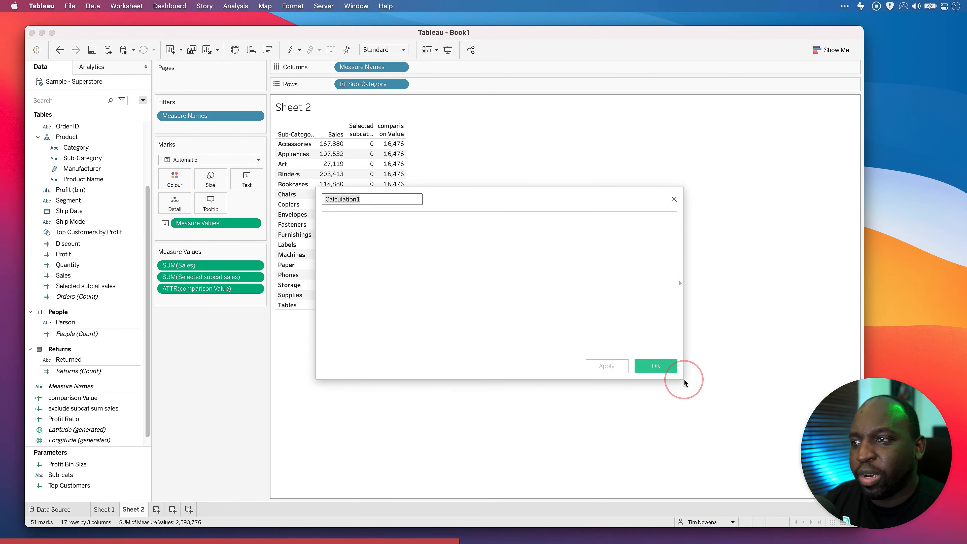
pyautogui.moveTo(473, 209); pyautogui.dragTo(609, 133)
pyautogui.click(516, 169)
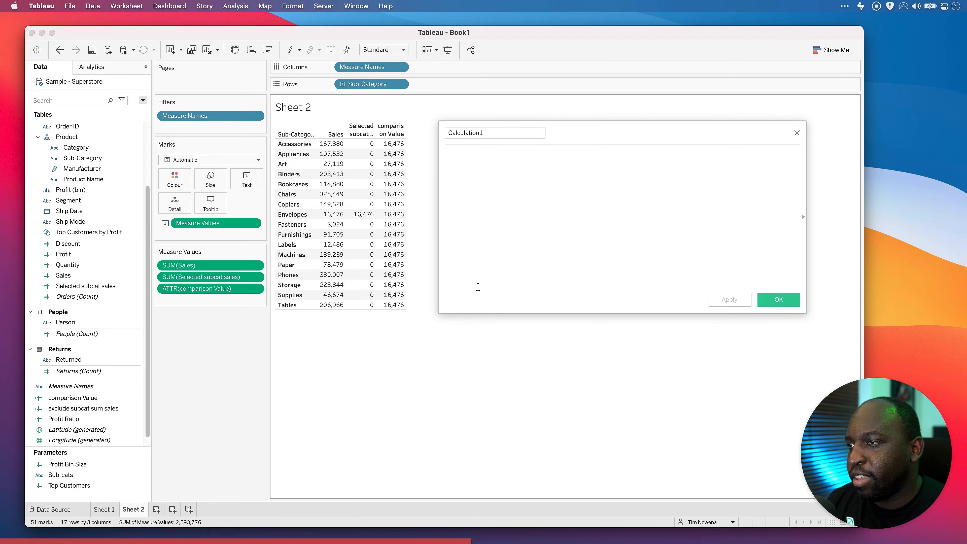
# Step: Build the formula SUM([Sales]) - ATTR([comparison Value]) from the measures already used in the table
pyautogui.moveTo(179, 265); pyautogui.dragTo(491, 204)
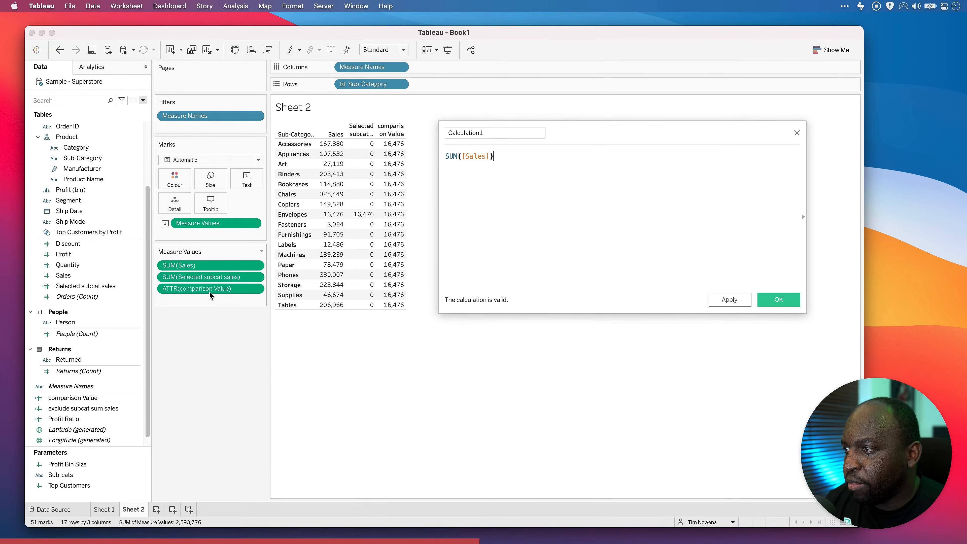
pyautogui.moveTo(210, 296); pyautogui.dragTo(556, 186)
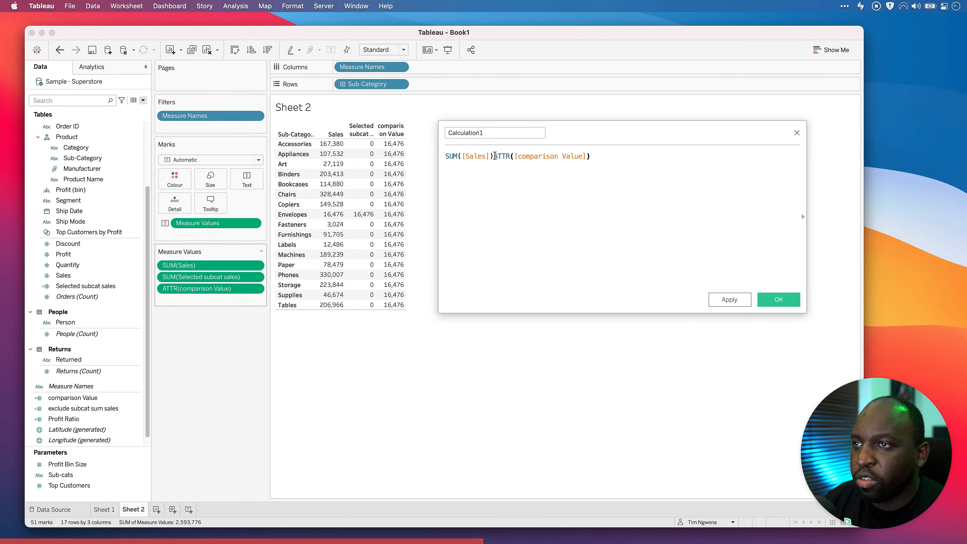
pyautogui.click(494, 156)
pyautogui.write('-')
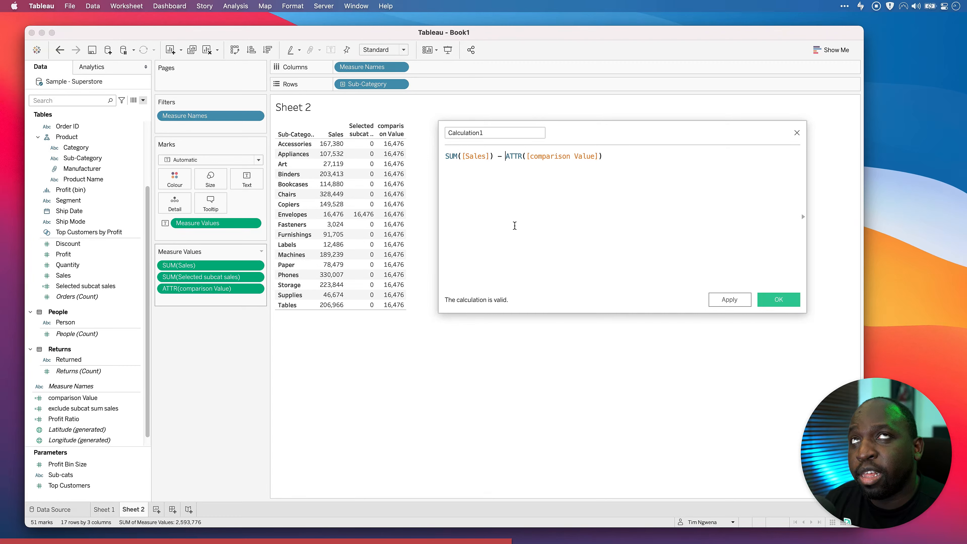
# Step: Reverse the subtraction to ATTR([comparison Value])- SUM([Sales]) and enlarge the formula text in the editor
pyautogui.moveTo(505, 157); pyautogui.dragTo(447, 160)
pyautogui.press('super+x')
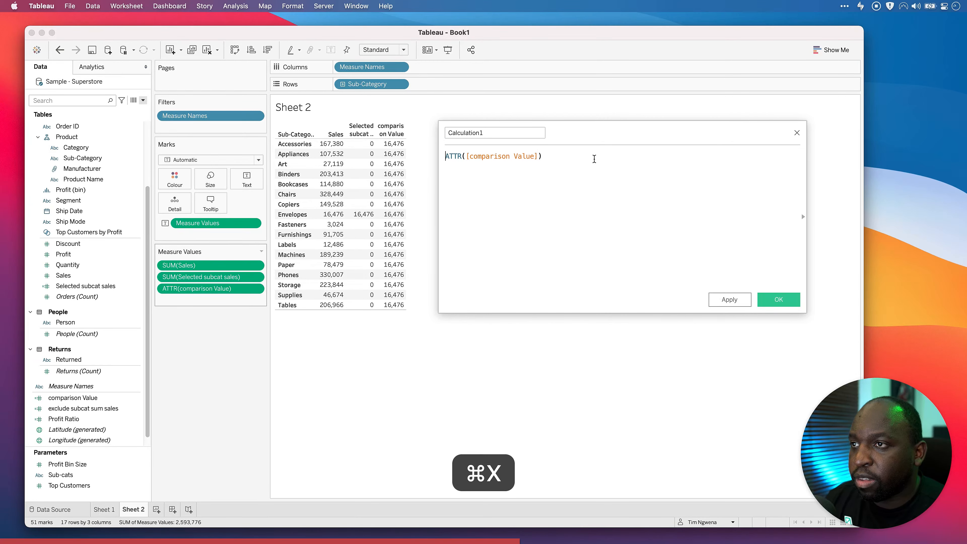
pyautogui.click(568, 156)
pyautogui.write('-')
pyautogui.press('super+v')
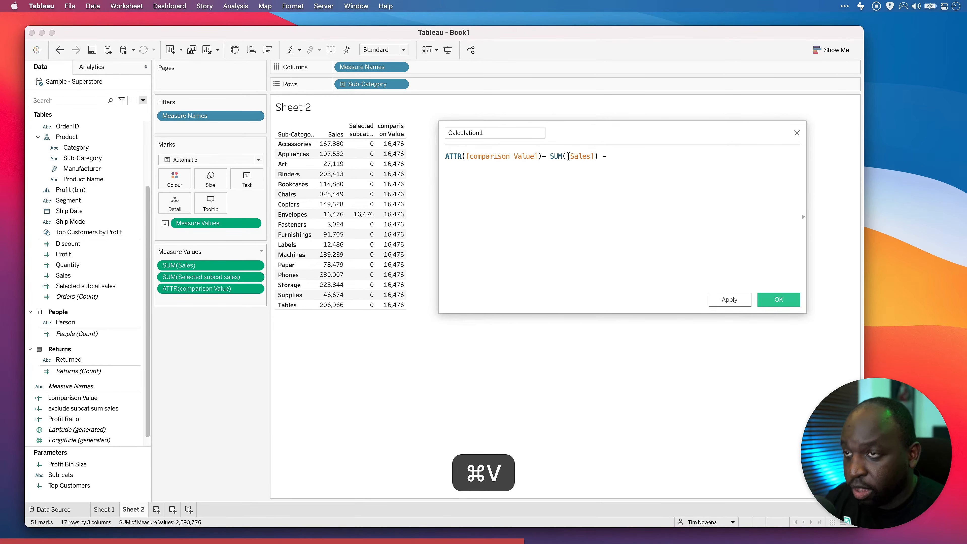
pyautogui.press('BackSpace')
pyautogui.press('BackSpace')
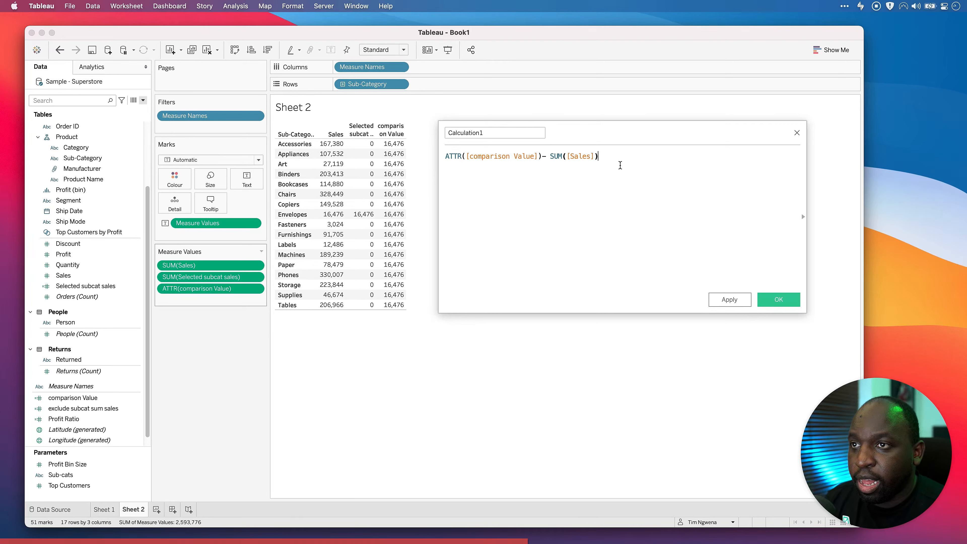
pyautogui.press('super+equal')
pyautogui.press('super+equal')
pyautogui.press('super+equal')
pyautogui.press('super+equal')
pyautogui.press('super+equal')
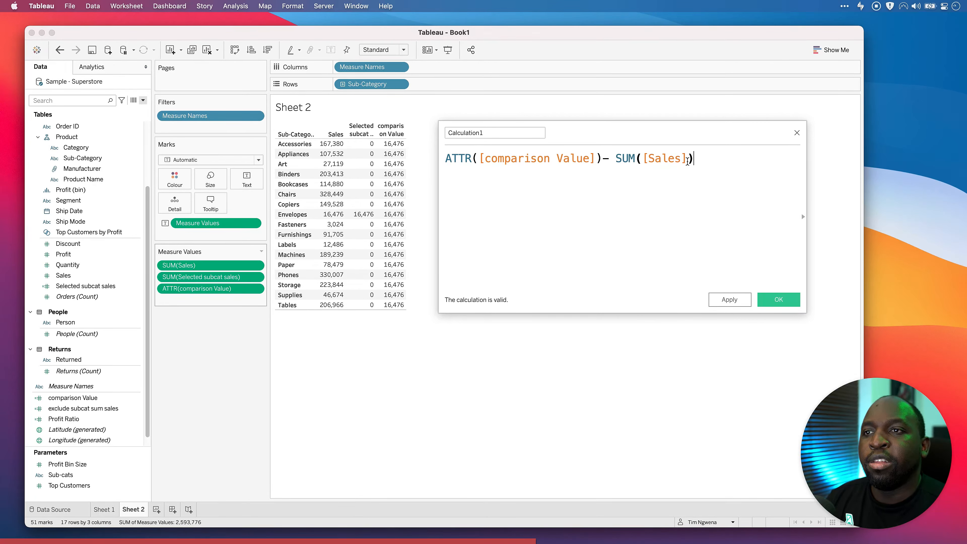
# Step: Replace the calculated field's default name with Comparison
pyautogui.moveTo(488, 133); pyautogui.dragTo(436, 133)
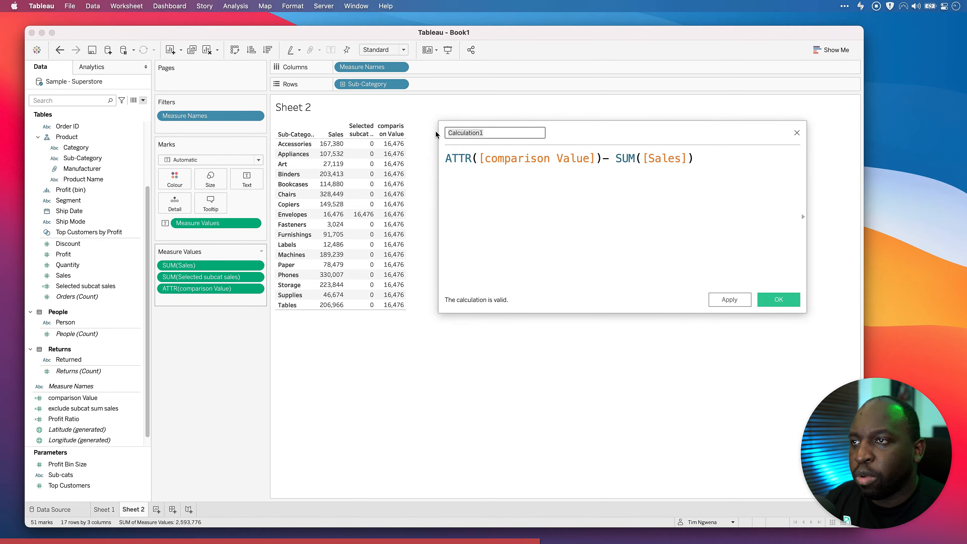
pyautogui.press('BackSpace')
pyautogui.write('C')
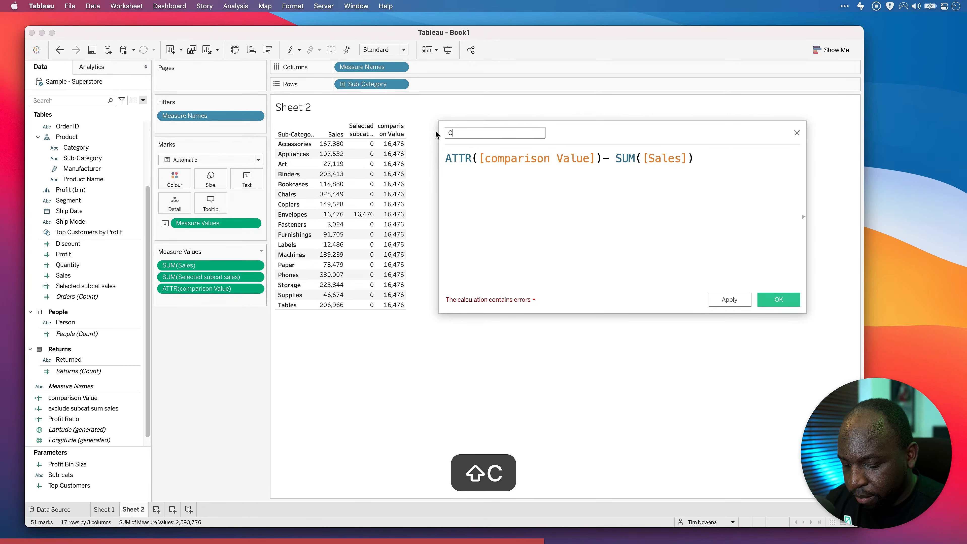
pyautogui.write('omparison')
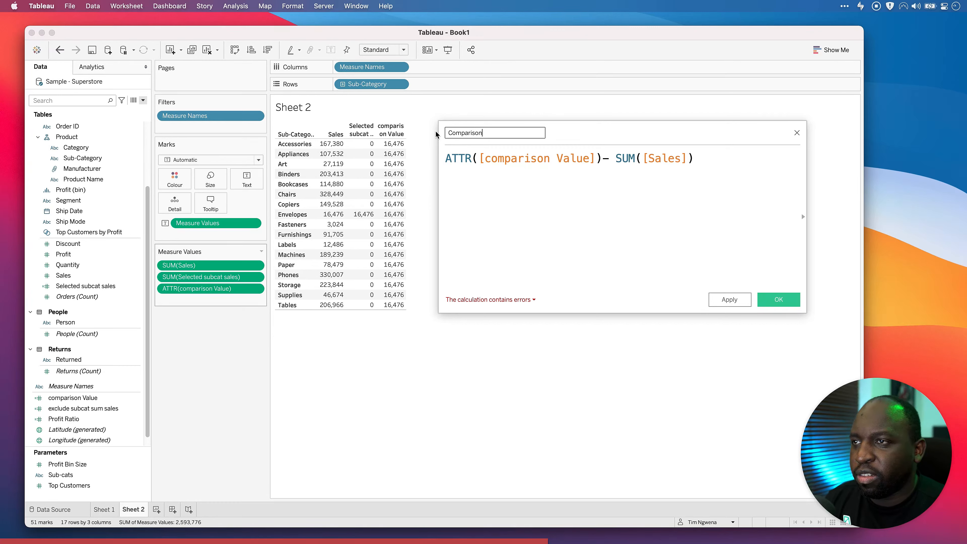
pyautogui.click(589, 209)
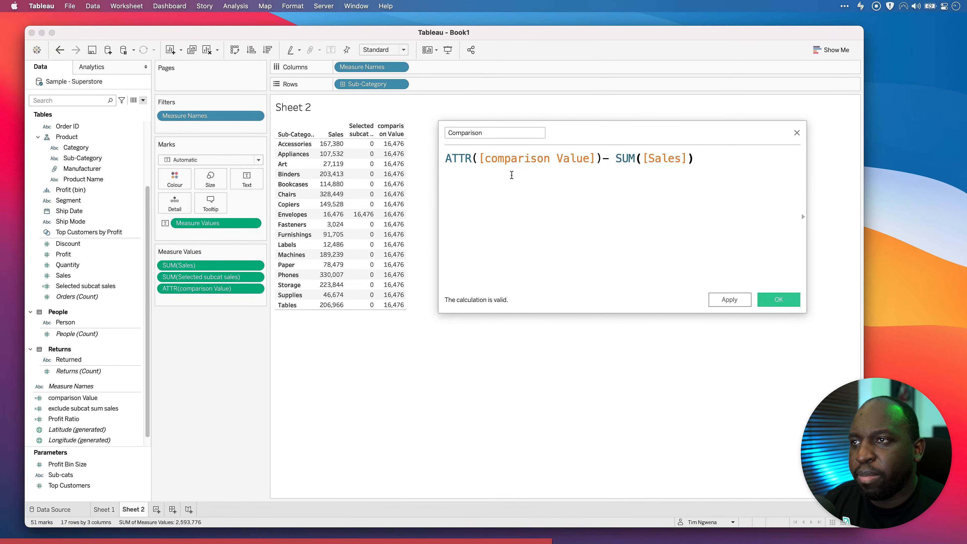
# Step: Extend the calculated field's name to Final Comparison and save the calculation
pyautogui.click(498, 132)
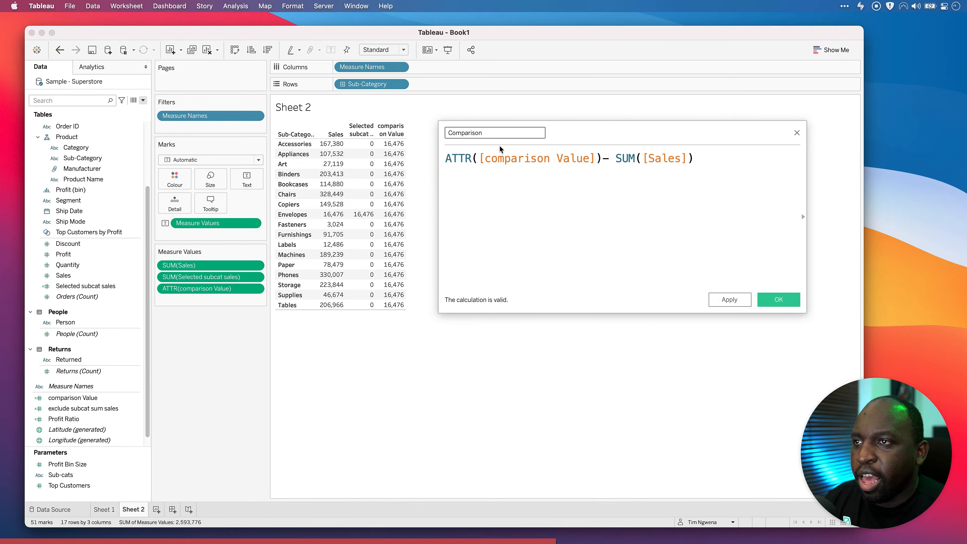
pyautogui.press('Left')
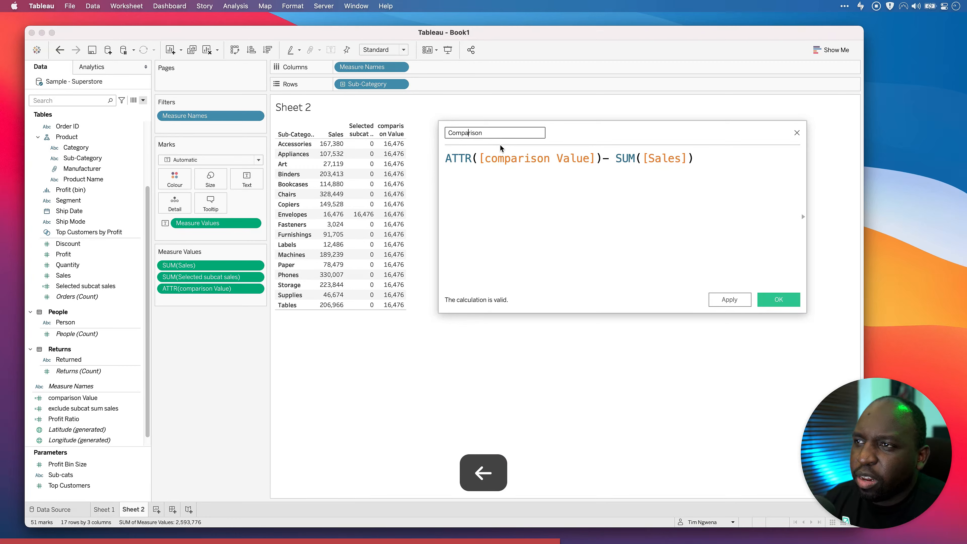
pyautogui.write('FDinal')
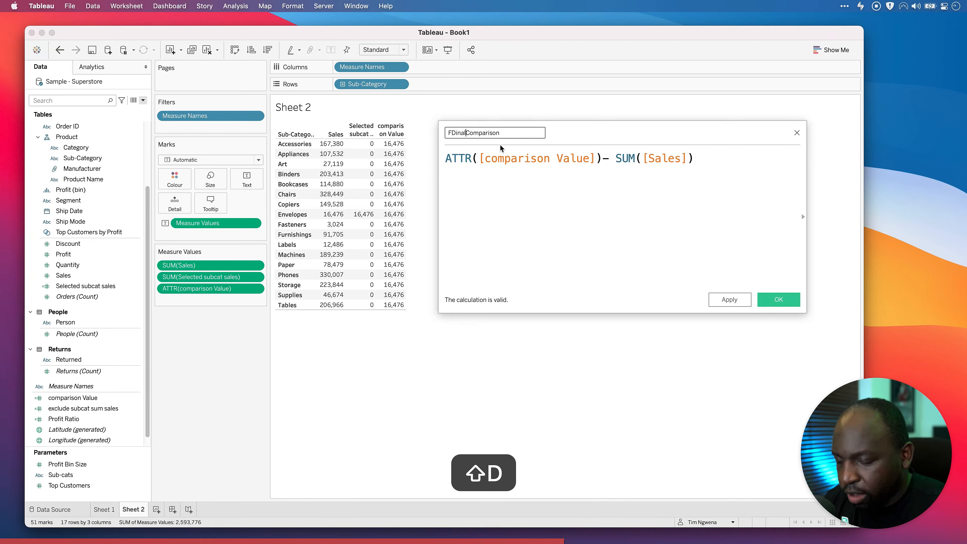
pyautogui.press('BackSpace')
pyautogui.press('BackSpace')
pyautogui.press('BackSpace')
pyautogui.press('BackSpace')
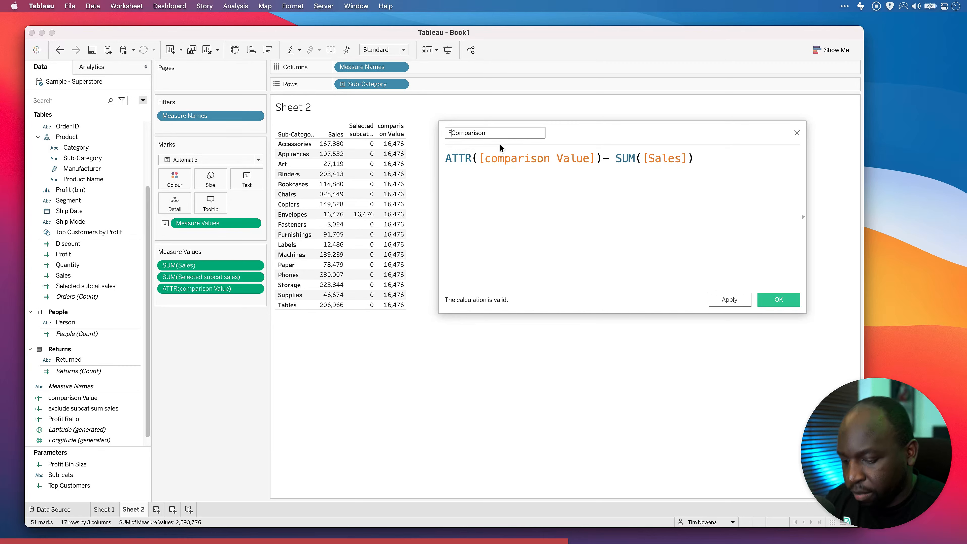
pyautogui.write('inal')
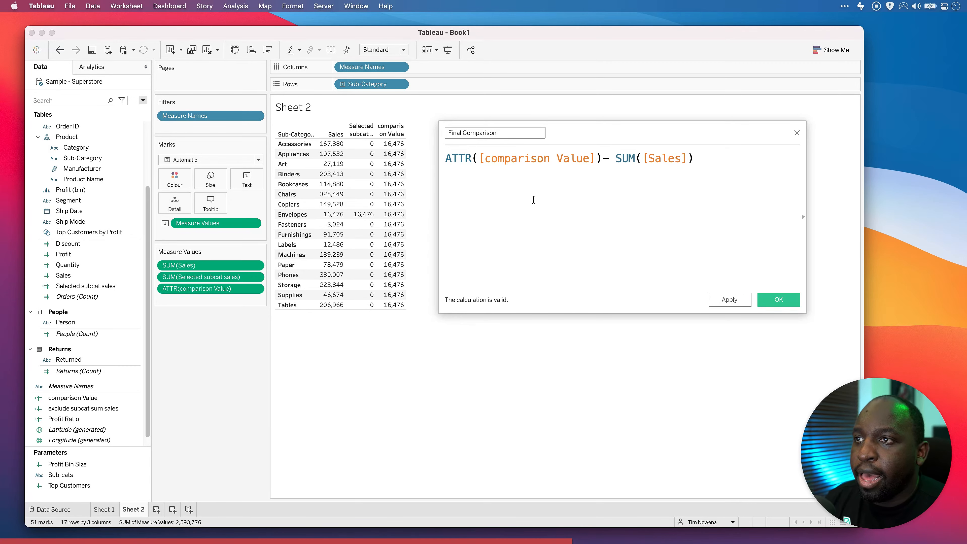
pyautogui.click(729, 299)
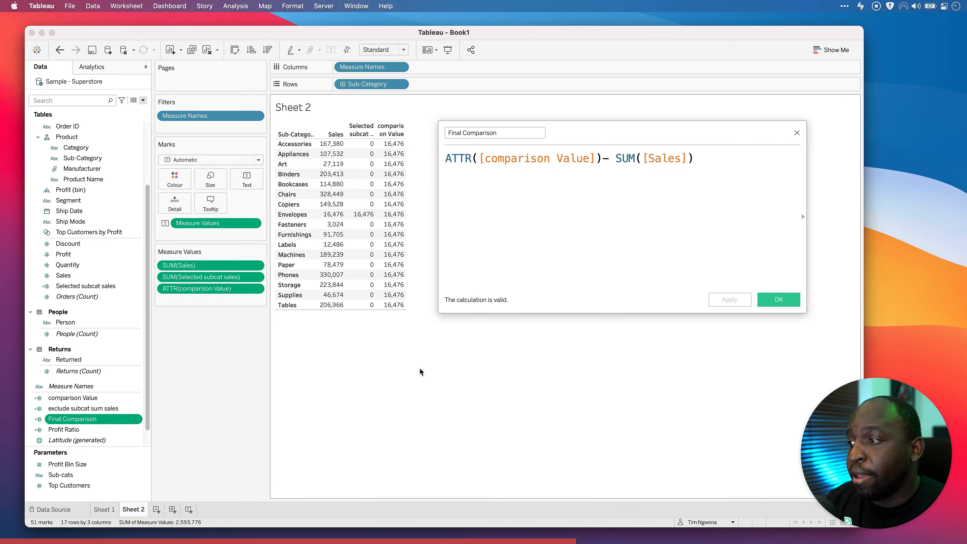
pyautogui.click(792, 300)
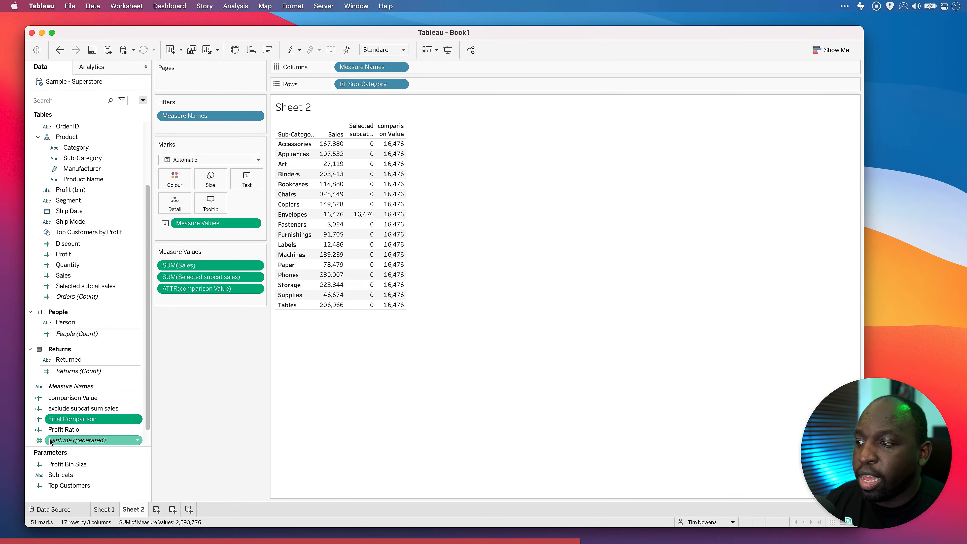
# Step: Add Final Comparison to the table and place it last among the measures, after comparison Value
pyautogui.moveTo(72, 418); pyautogui.dragTo(396, 248)
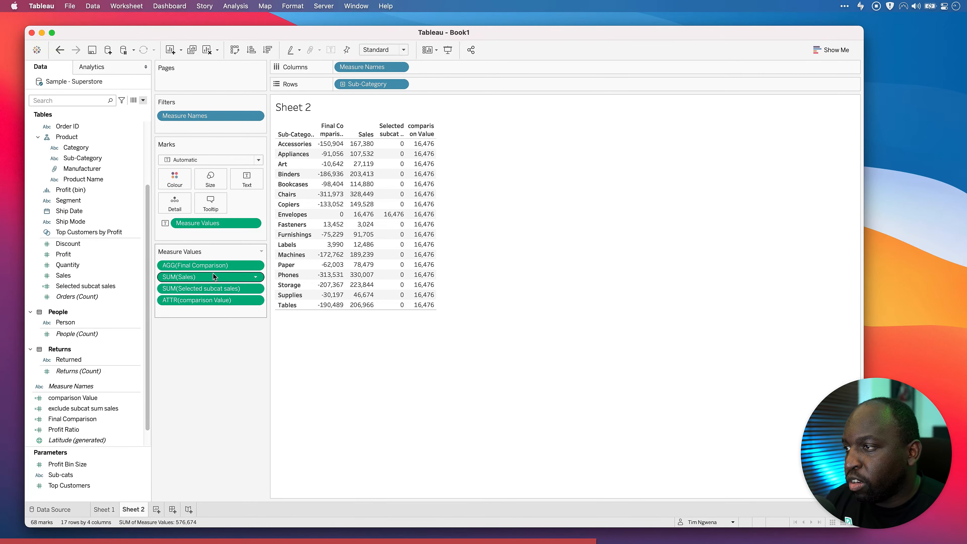
pyautogui.moveTo(214, 267); pyautogui.dragTo(214, 312)
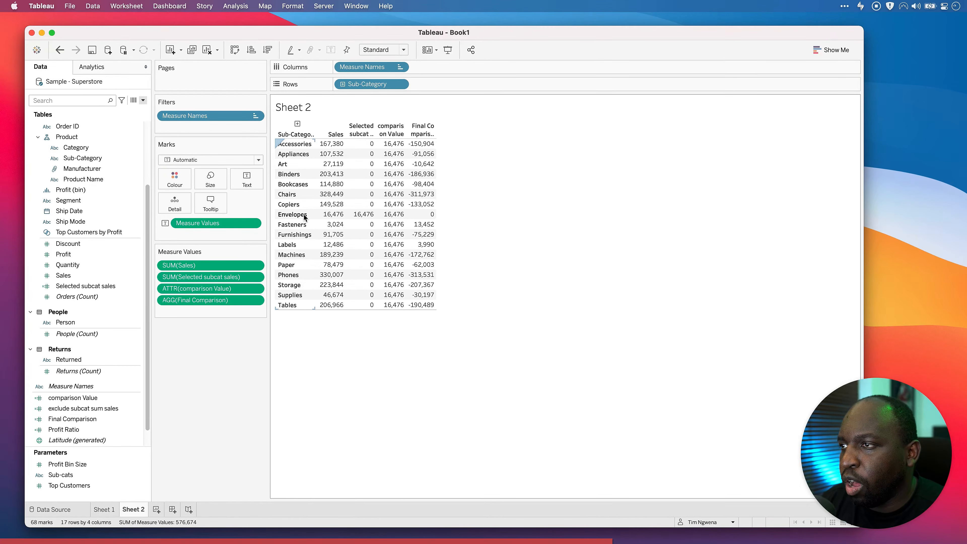
pyautogui.moveTo(359, 220)
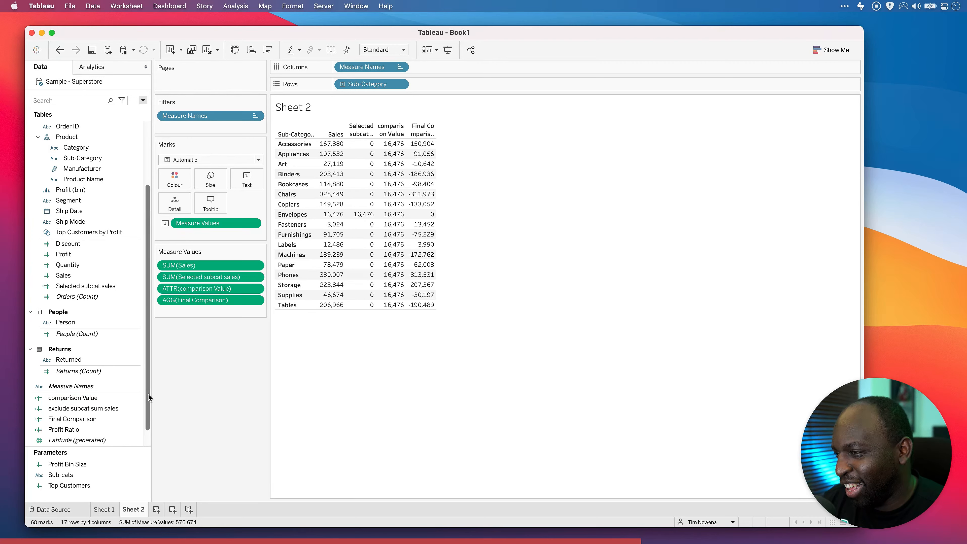
# Step: Edit the Final Comparison formula to SUM([Sales]) - ATTR([comparison Value]) and save the calculation
pyautogui.rightClick(82, 419)
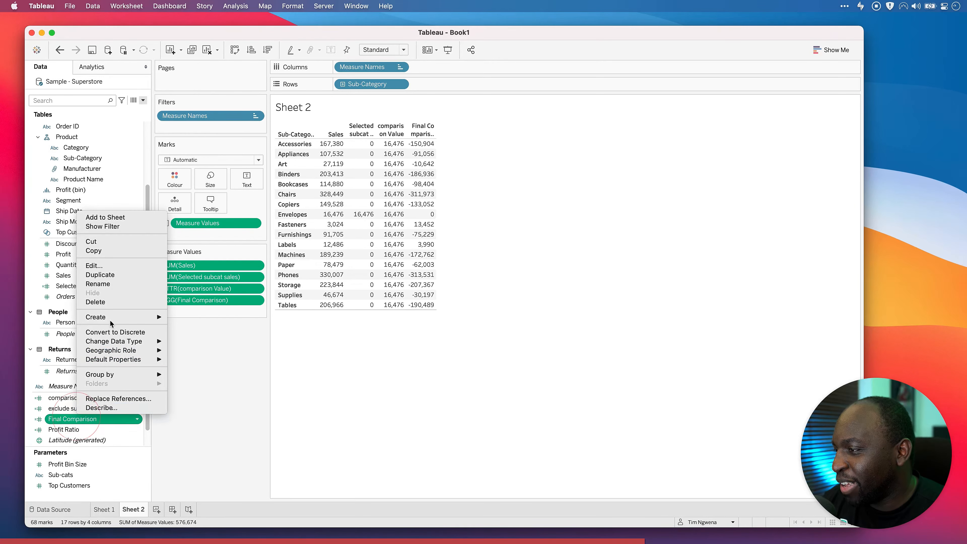
pyautogui.click(96, 265)
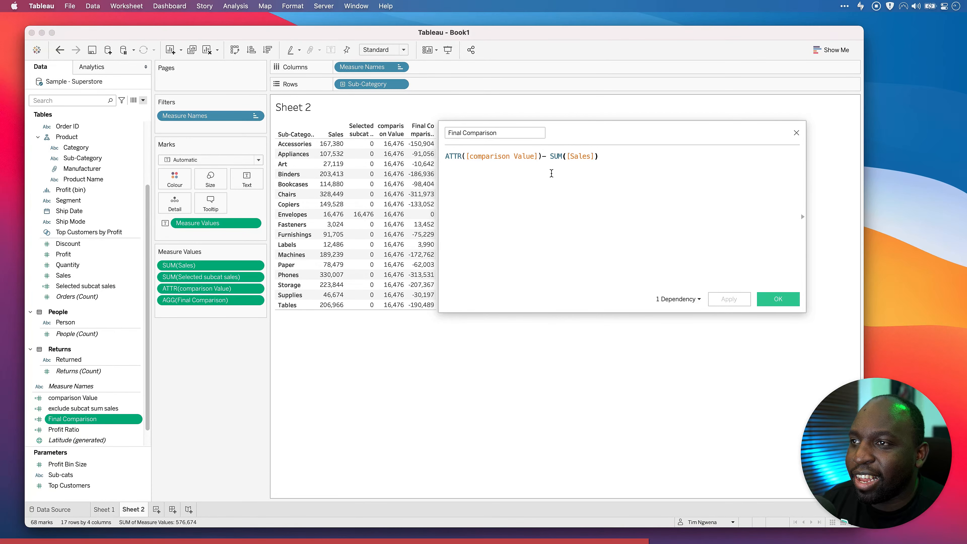
pyautogui.moveTo(549, 156); pyautogui.dragTo(446, 156)
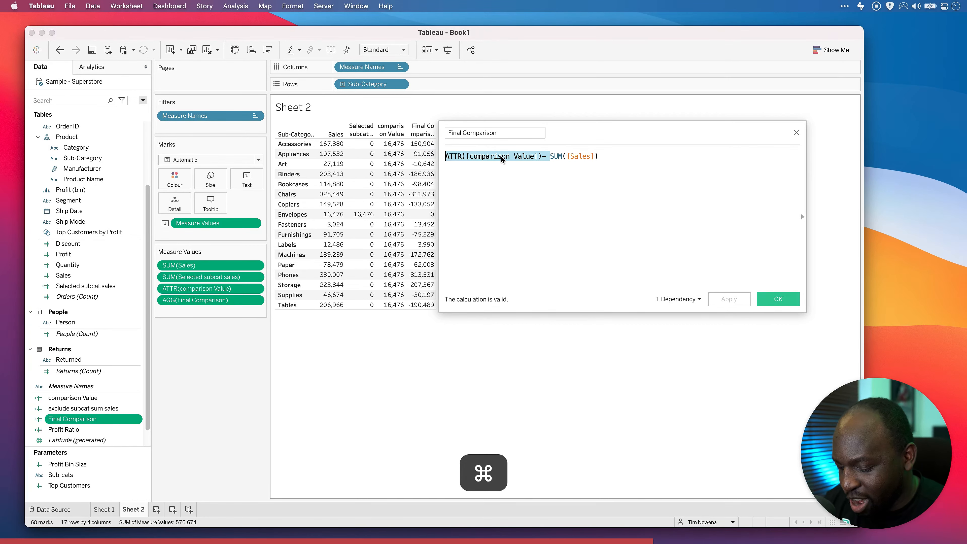
pyautogui.press('super+x')
pyautogui.click(534, 156)
pyautogui.press('super+v')
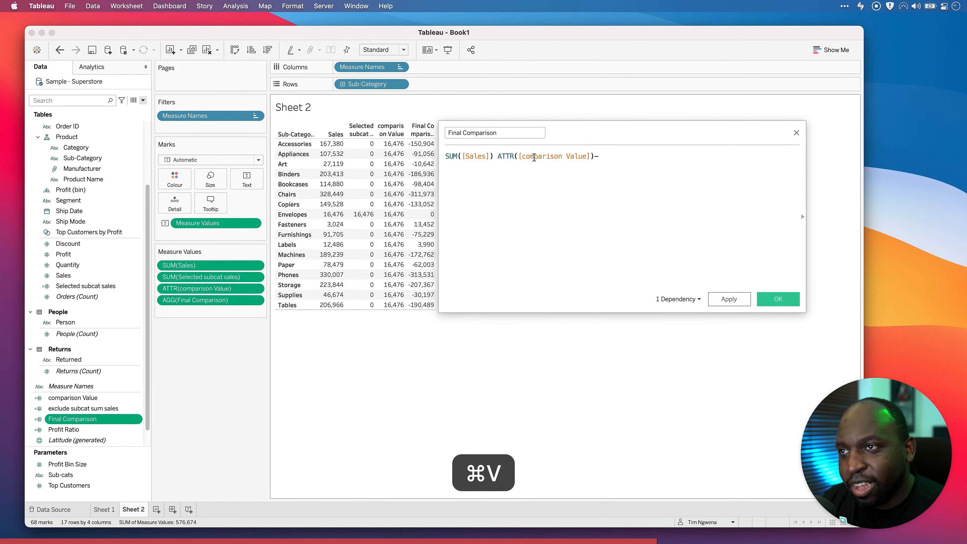
pyautogui.click(497, 156)
pyautogui.write('-')
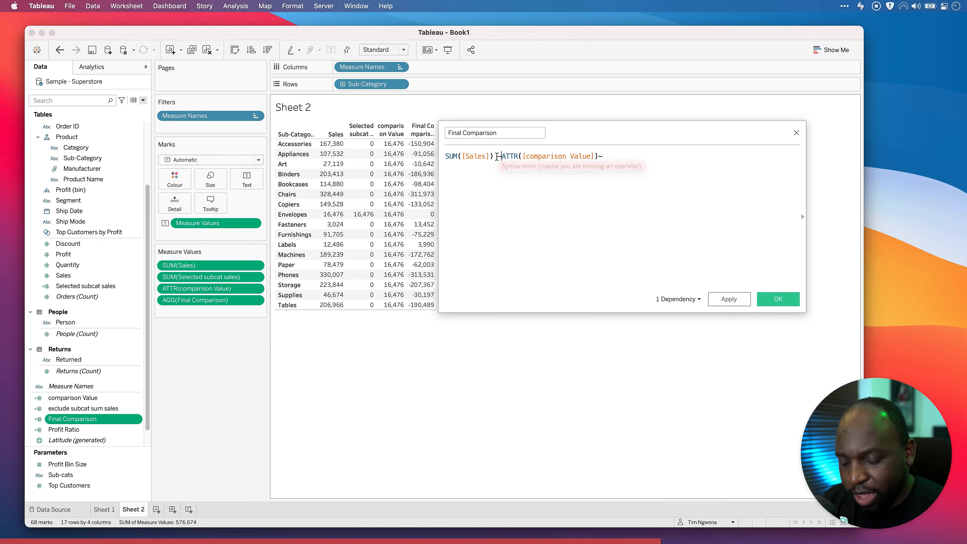
pyautogui.moveTo(619, 156); pyautogui.dragTo(600, 152)
pyautogui.press('BackSpace')
pyautogui.click(729, 298)
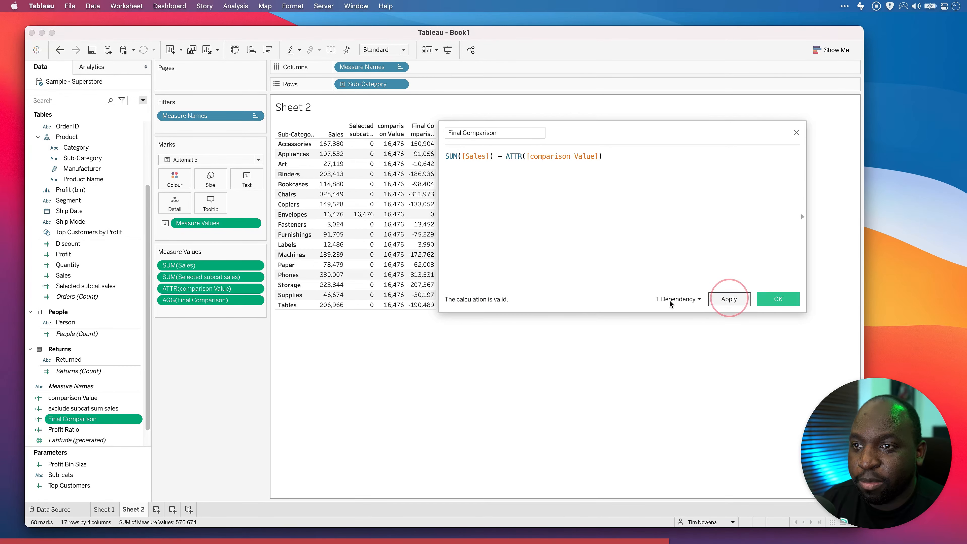
pyautogui.click(778, 299)
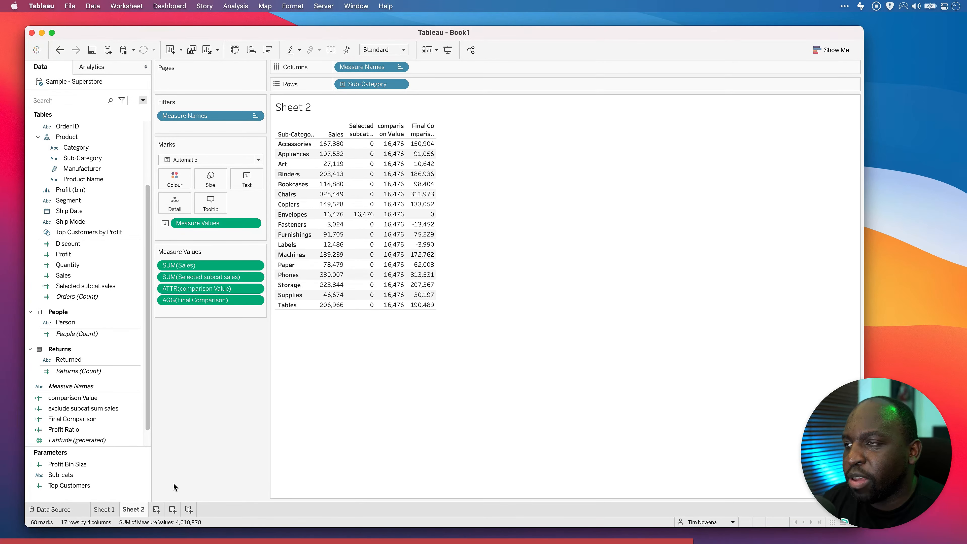
# Step: Duplicate Sheet 2 and switch between the original sheet and its copy to compare them
pyautogui.rightClick(132, 509)
pyautogui.click(181, 419)
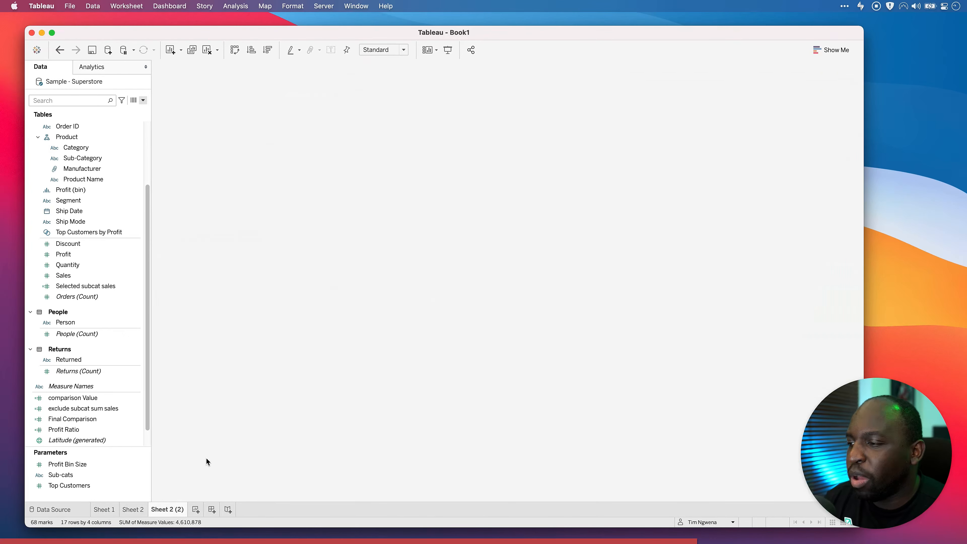
pyautogui.click(135, 510)
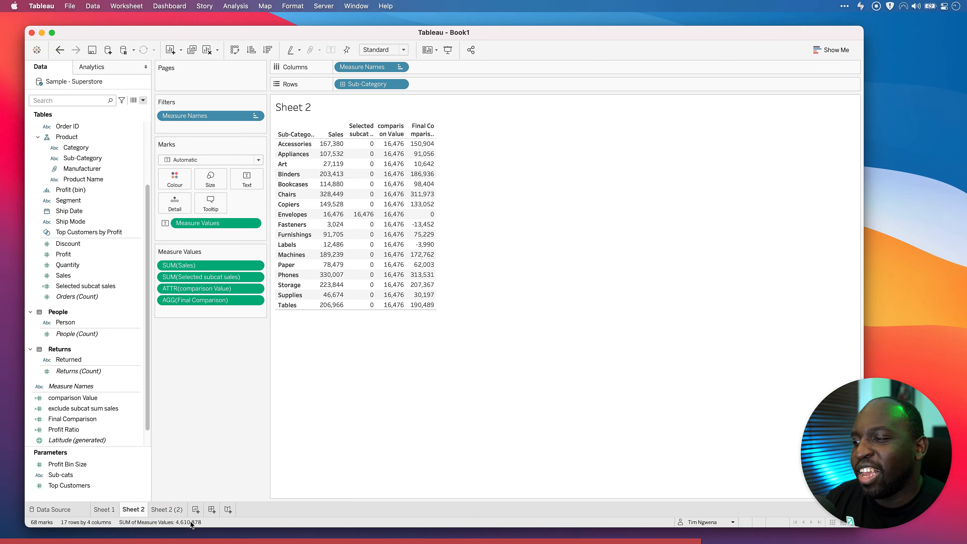
pyautogui.click(170, 509)
pyautogui.click(141, 510)
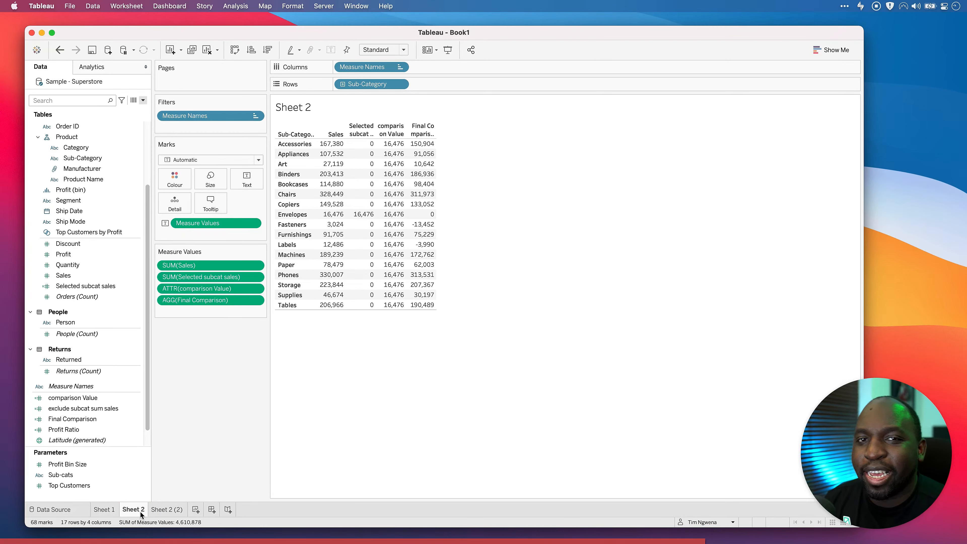
pyautogui.click(161, 510)
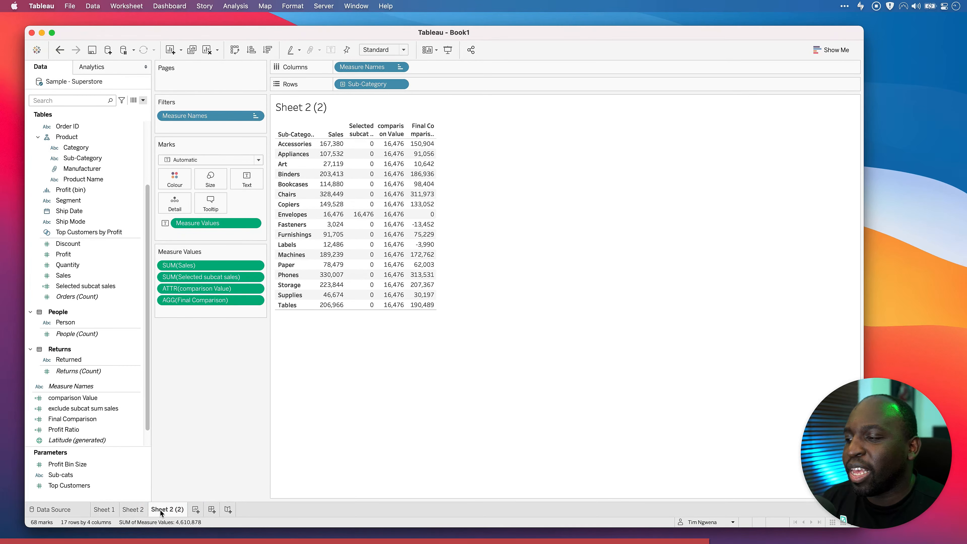
pyautogui.rightClick(139, 510)
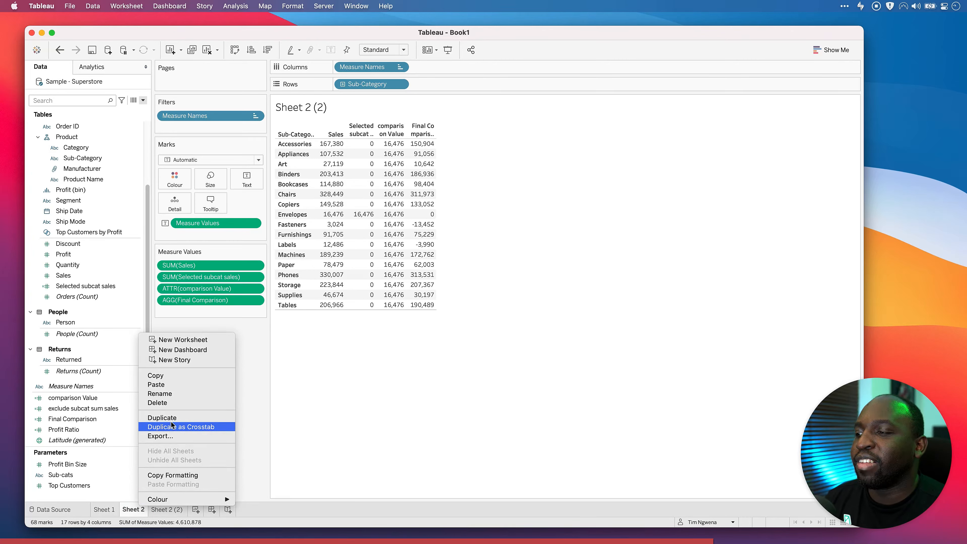
pyautogui.hotkey('ctrl', 'a')
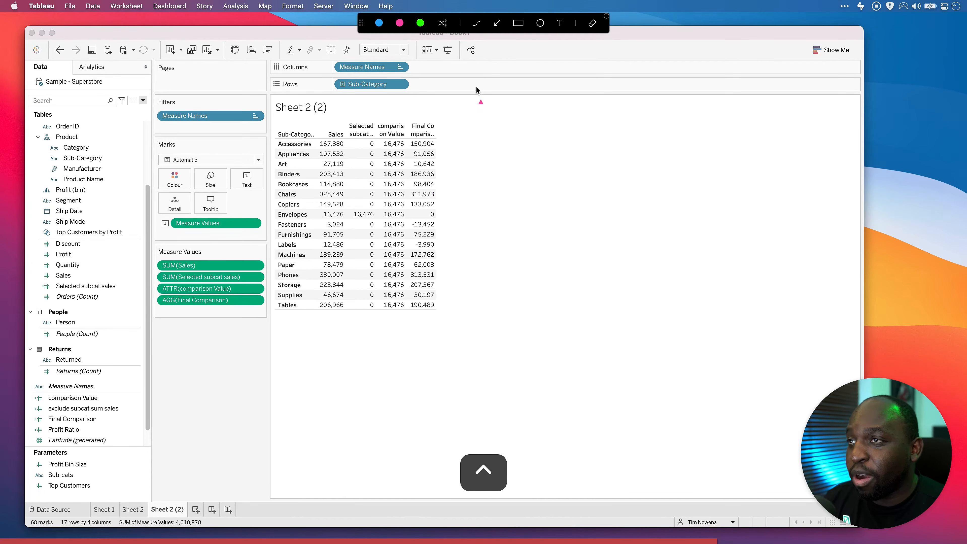
pyautogui.click(496, 24)
pyautogui.moveTo(332, 243)
pyautogui.mouseDown()
pyautogui.moveTo(143, 513)
pyautogui.moveTo(150, 510)
pyautogui.mouseUp()
pyautogui.hotkey('ctrl', 'a')
pyautogui.rightClick(147, 509)
pyautogui.press('Escape')
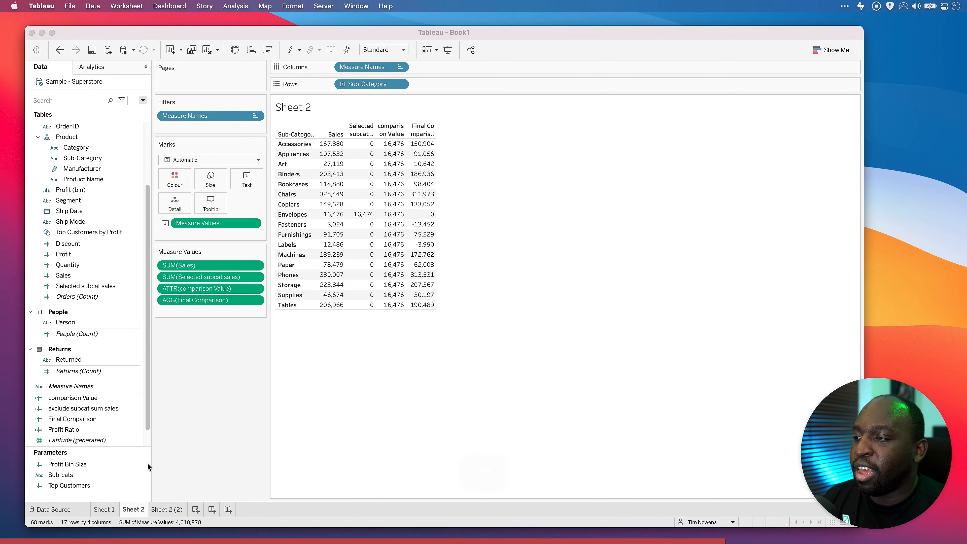
pyautogui.click(140, 508)
pyautogui.rightClick(140, 509)
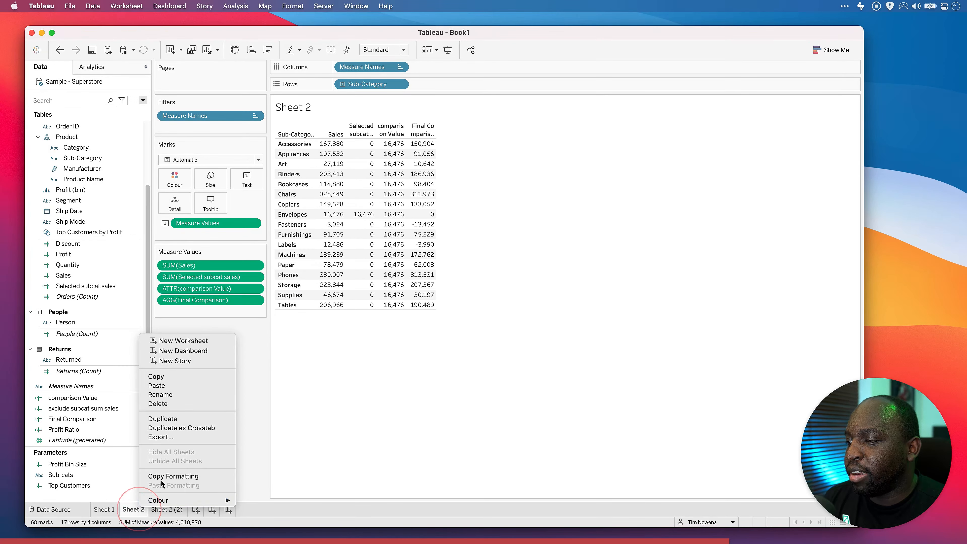
pyautogui.click(335, 413)
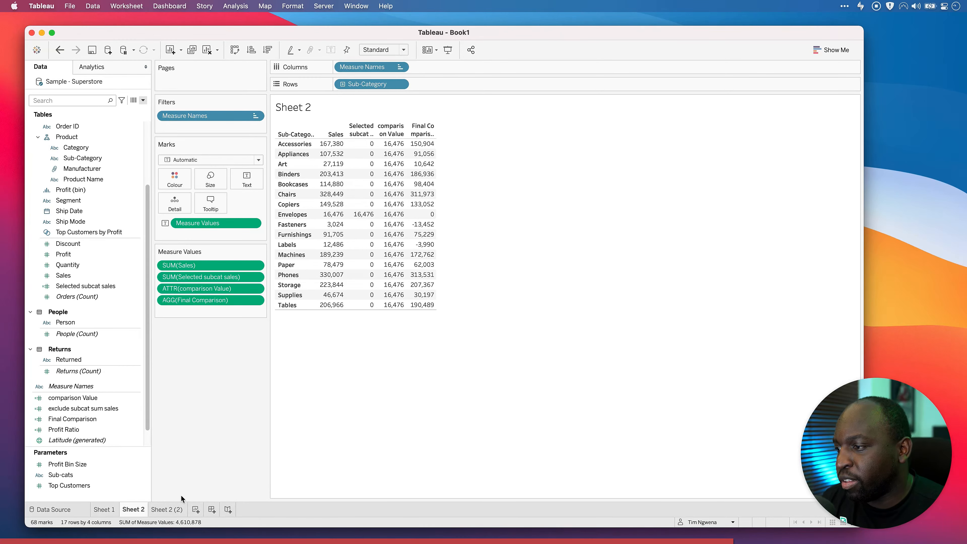
# Step: In the duplicated sheet, remove Selected subcat sales and comparison Value, and plot Measure Values on Columns as horizontal bars
pyautogui.click(166, 509)
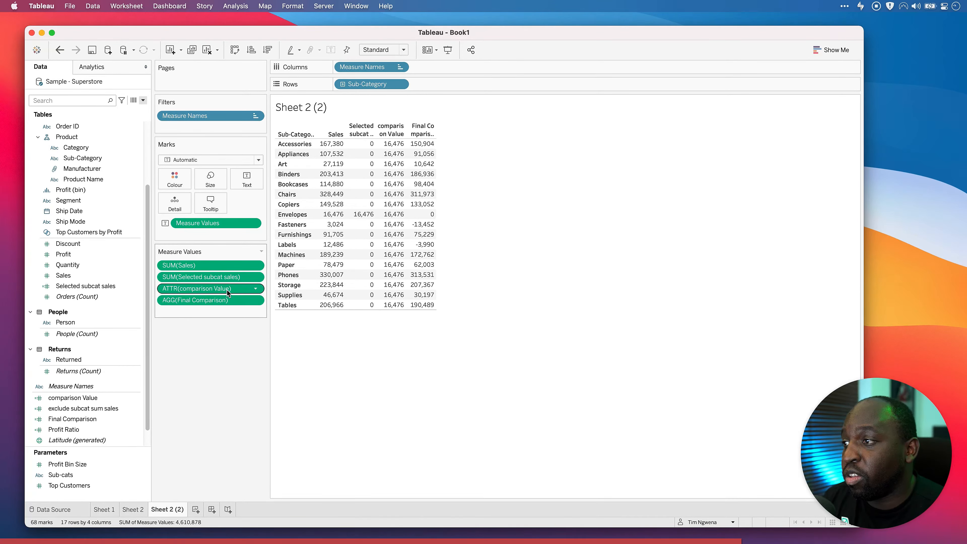
pyautogui.moveTo(228, 291); pyautogui.dragTo(214, 379)
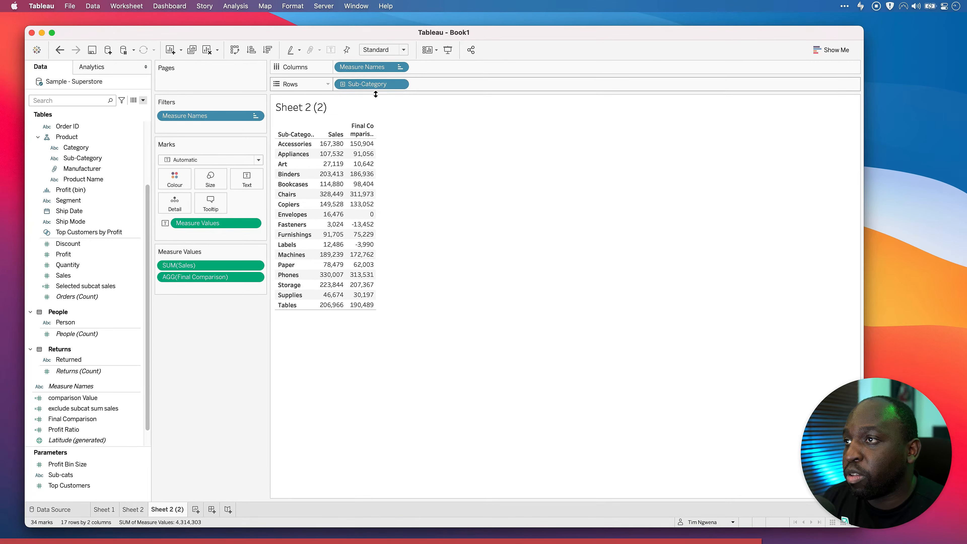
pyautogui.moveTo(217, 224); pyautogui.dragTo(473, 68)
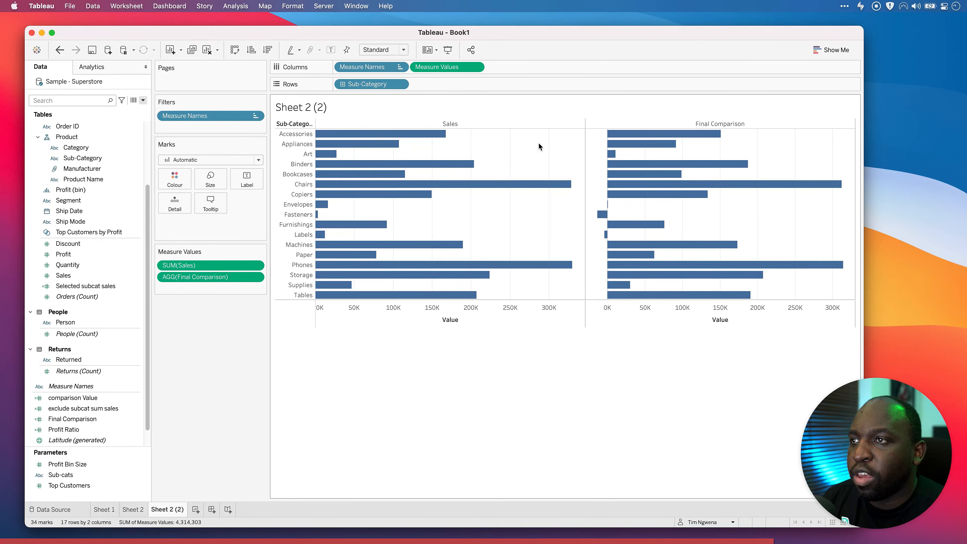
# Step: Sort the sub-categories in descending order by Sales, and again in descending order from the Final Comparison axis
pyautogui.moveTo(444, 189)
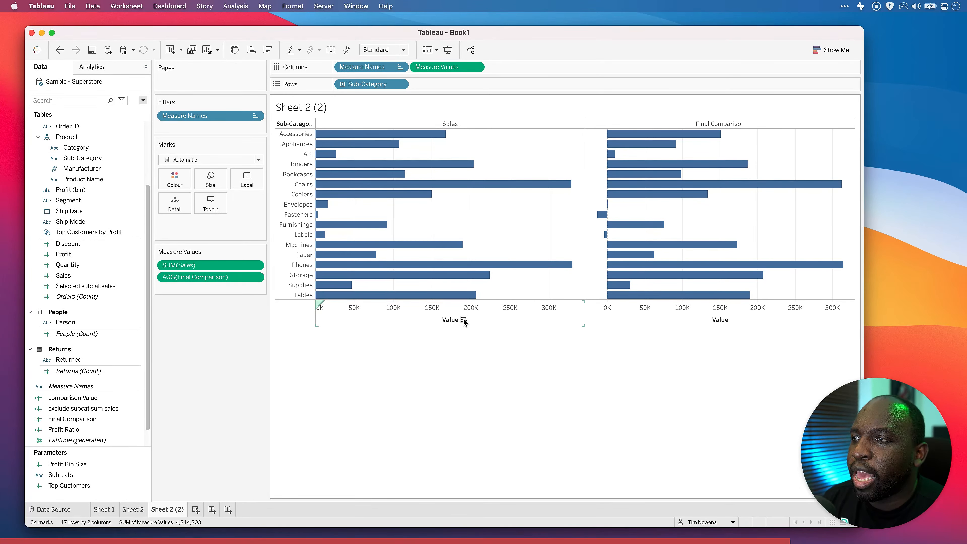
pyautogui.click(464, 320)
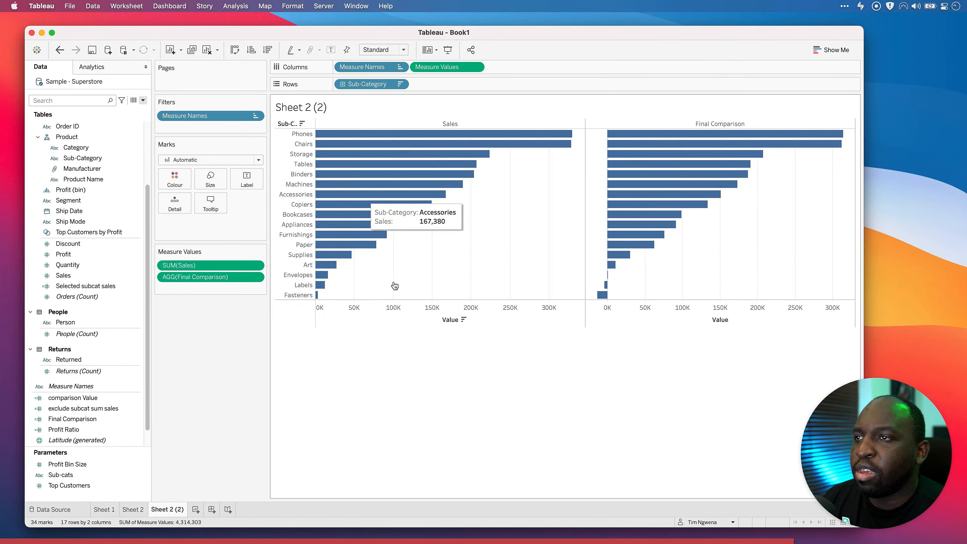
pyautogui.click(724, 314)
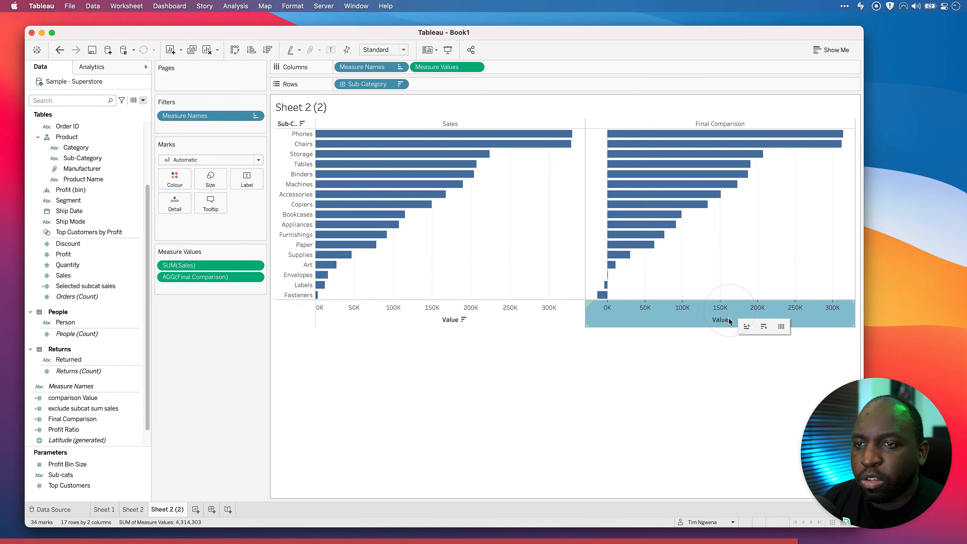
pyautogui.click(764, 327)
pyautogui.click(742, 237)
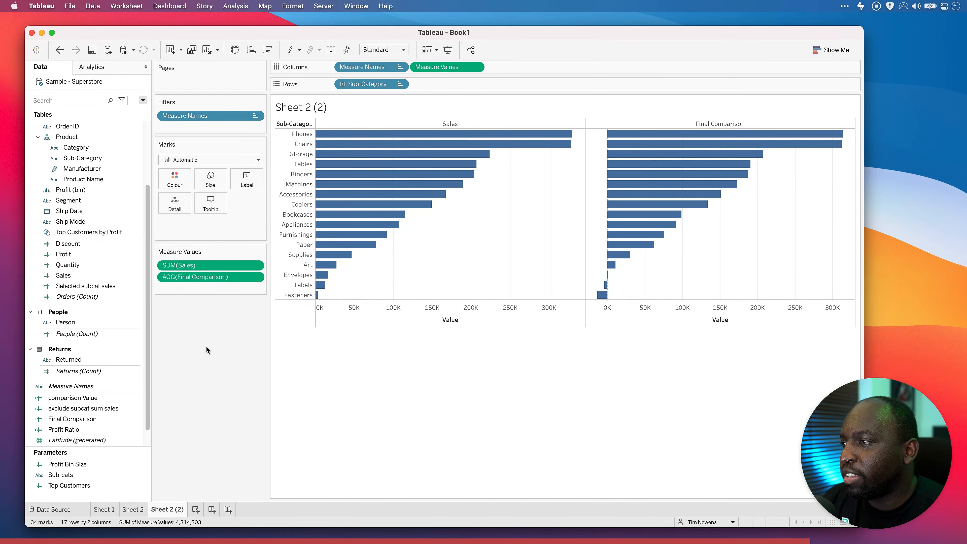
# Step: Show the Sub-cats parameter control on the sheet and colour the bars by Final Comparison
pyautogui.rightClick(67, 475)
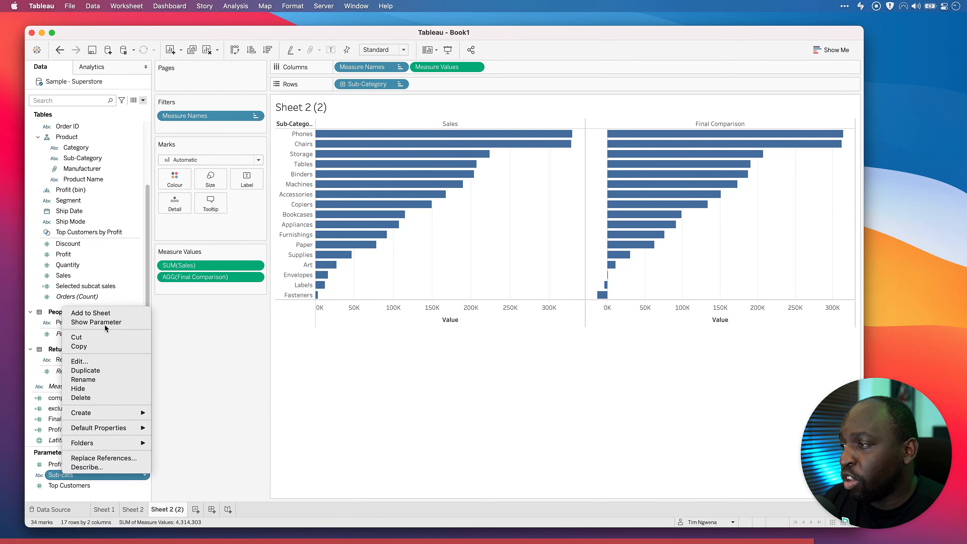
pyautogui.click(99, 322)
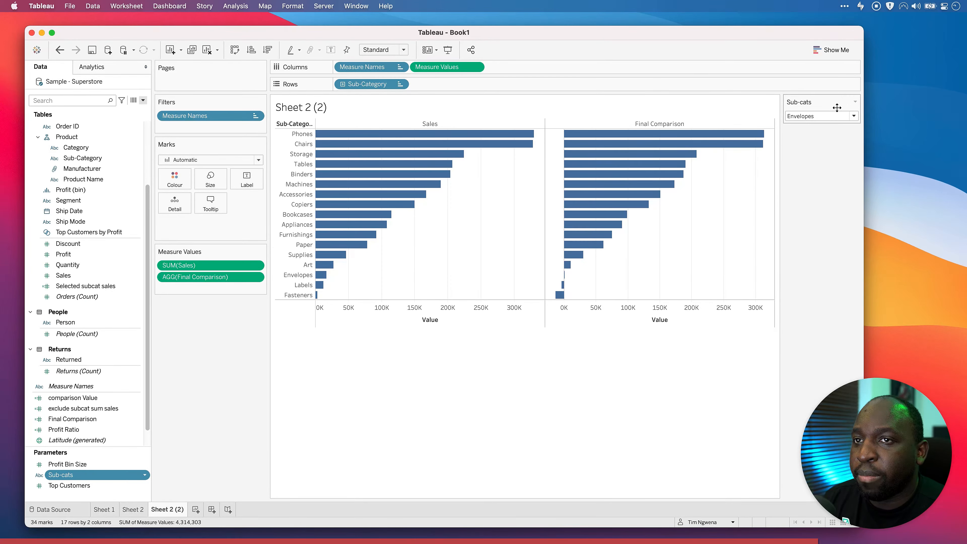
pyautogui.click(821, 116)
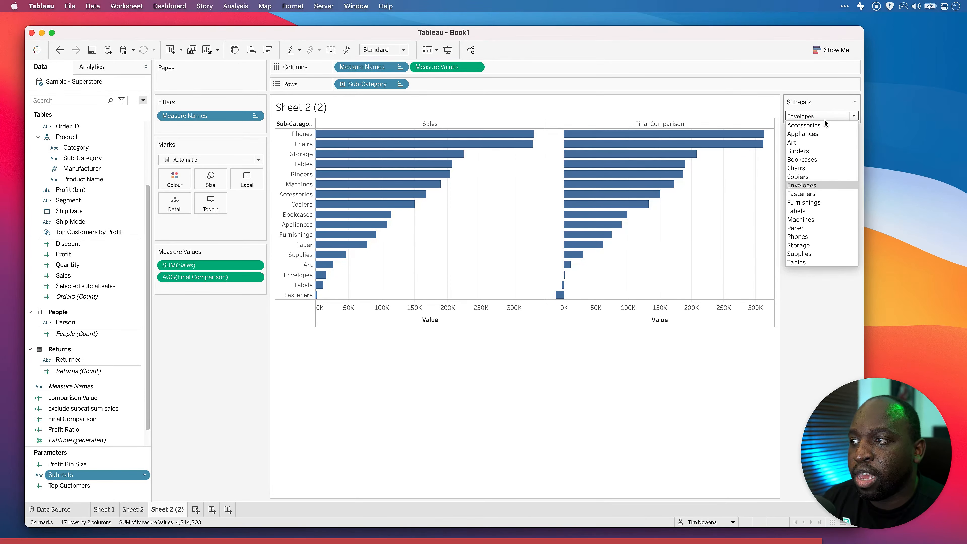
pyautogui.click(344, 434)
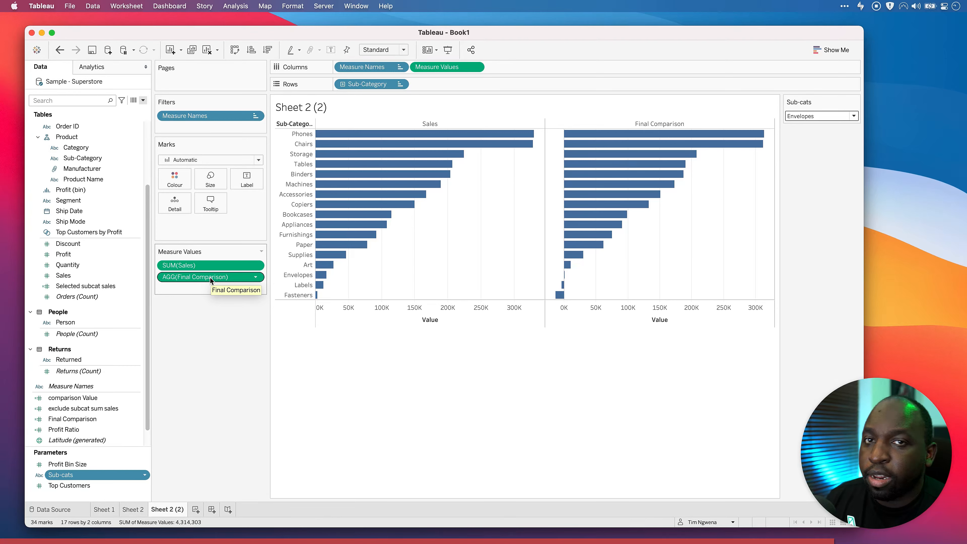
pyautogui.moveTo(210, 277); pyautogui.dragTo(179, 179)
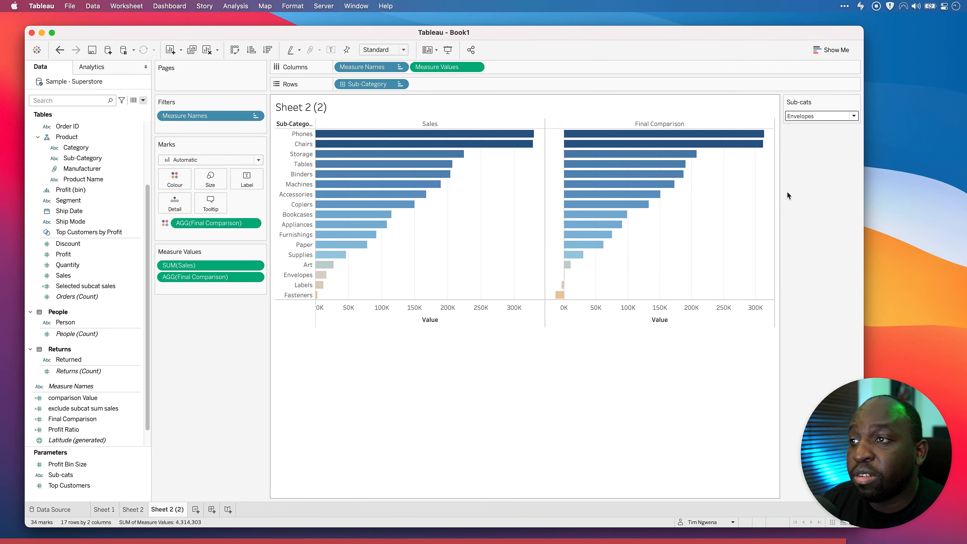
# Step: Compare the bars against different sub-categories by setting the Sub-cats parameter to Envelopes, Art and finally Accessories
pyautogui.click(828, 116)
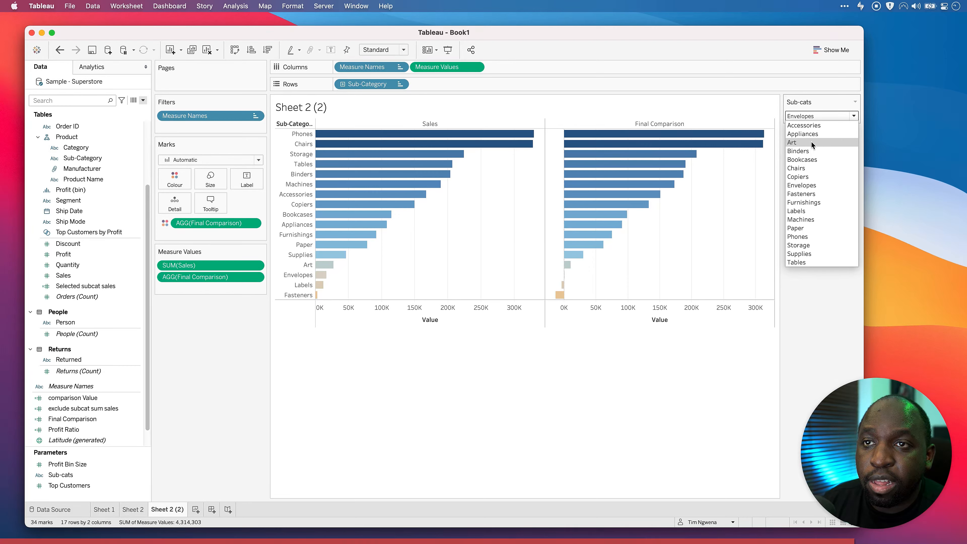
pyautogui.click(814, 184)
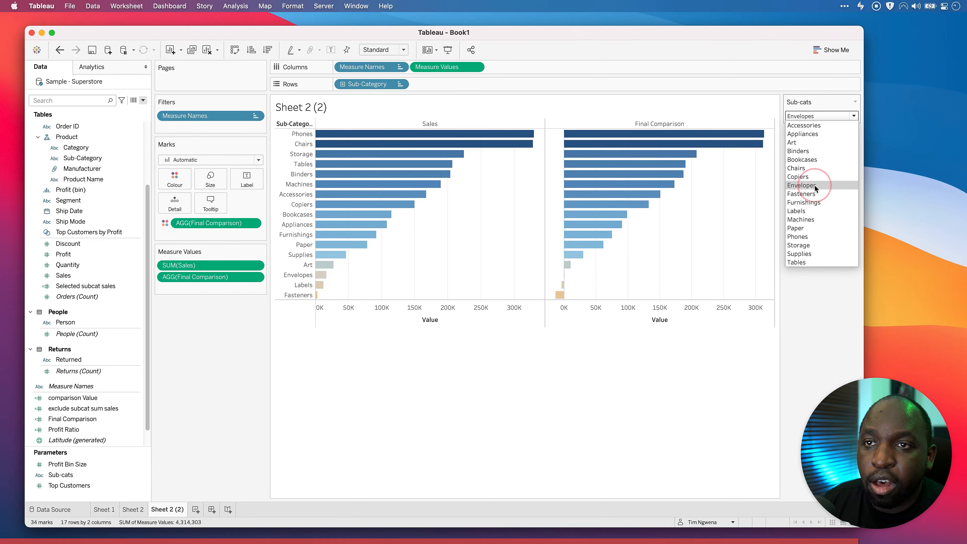
pyautogui.click(820, 117)
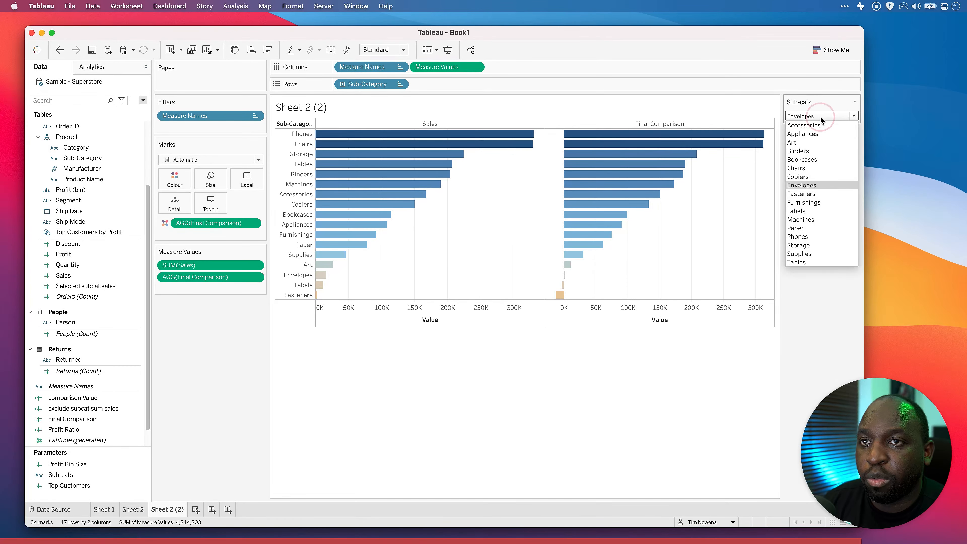
pyautogui.click(819, 143)
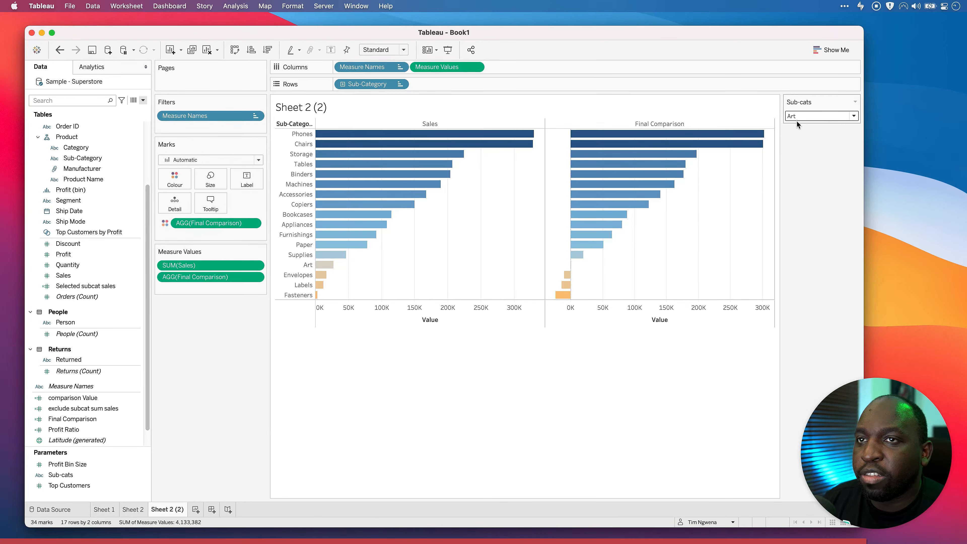
pyautogui.click(810, 117)
pyautogui.click(813, 126)
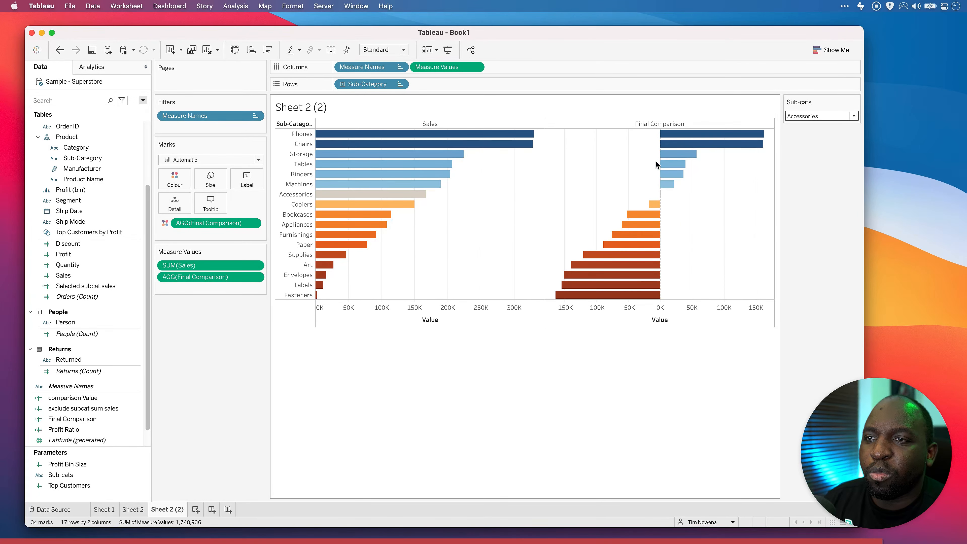
# Step: Cycle the Sub-cats parameter through Storage, Supplies and Fasteners to see how the Final Comparison bars respond
pyautogui.click(813, 117)
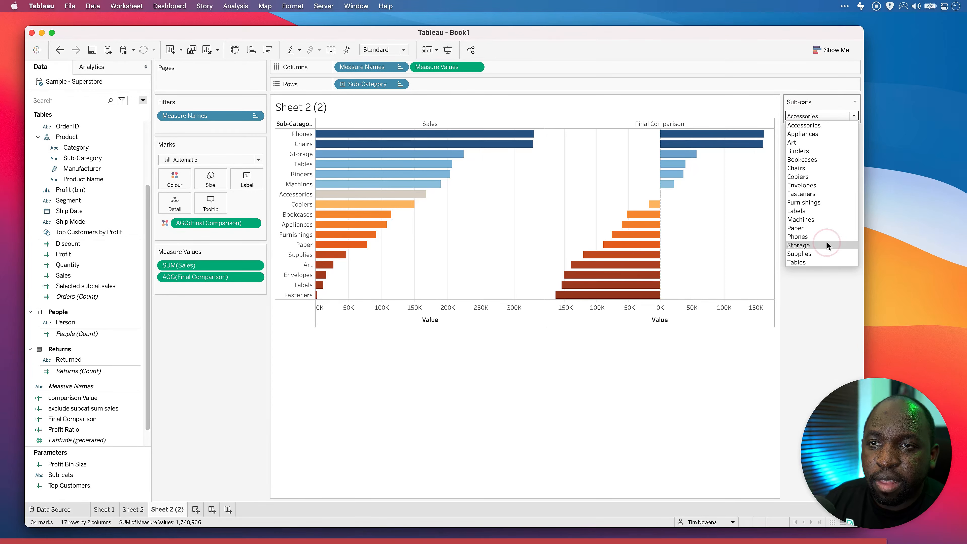
pyautogui.click(826, 241)
pyautogui.click(820, 116)
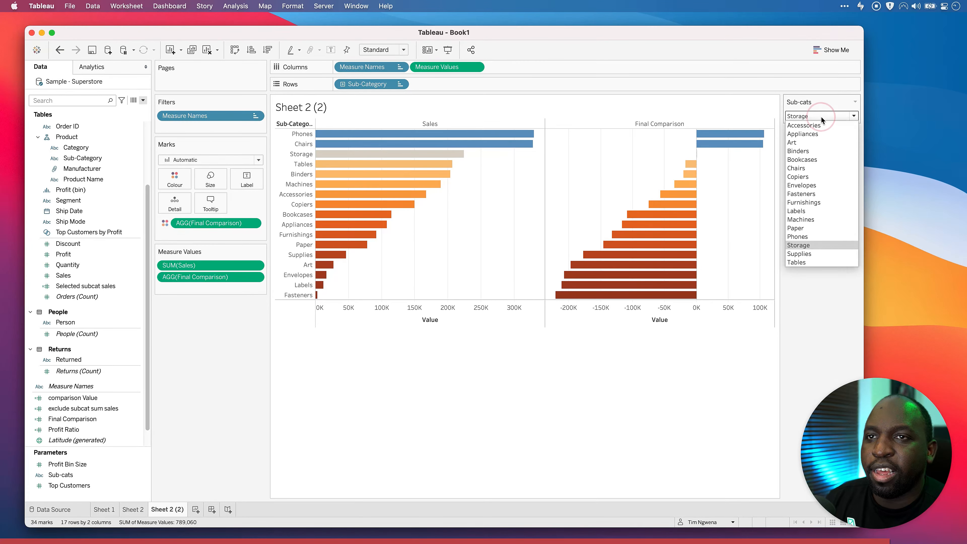
pyautogui.click(817, 256)
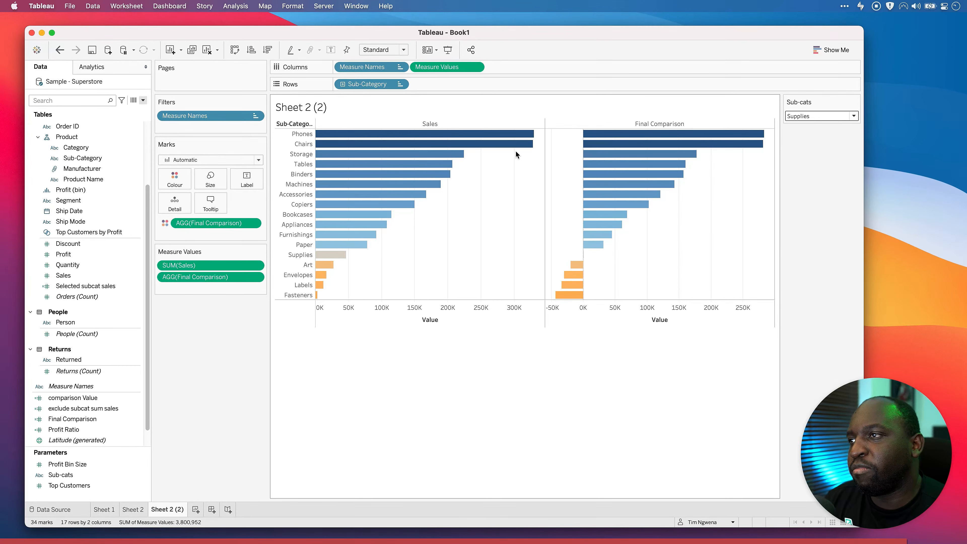
pyautogui.click(852, 115)
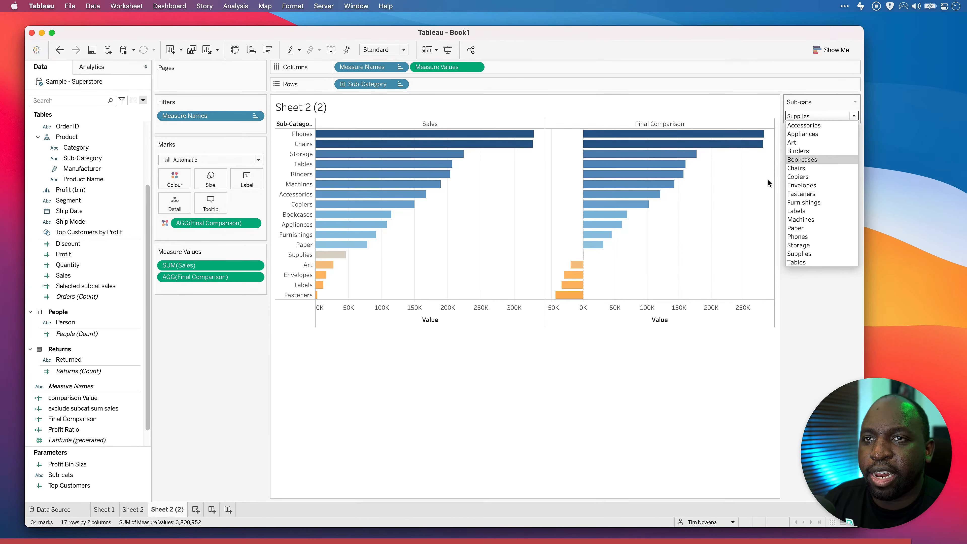
pyautogui.click(818, 194)
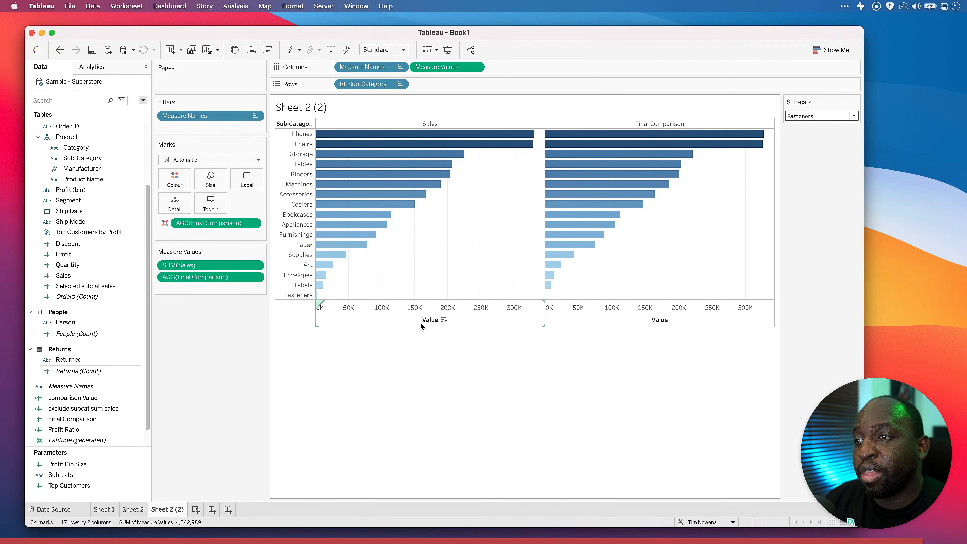
# Step: Reverse and clear the sub-category sort from the Sales axis, and set the Sub-cats parameter to Binders
pyautogui.click(445, 322)
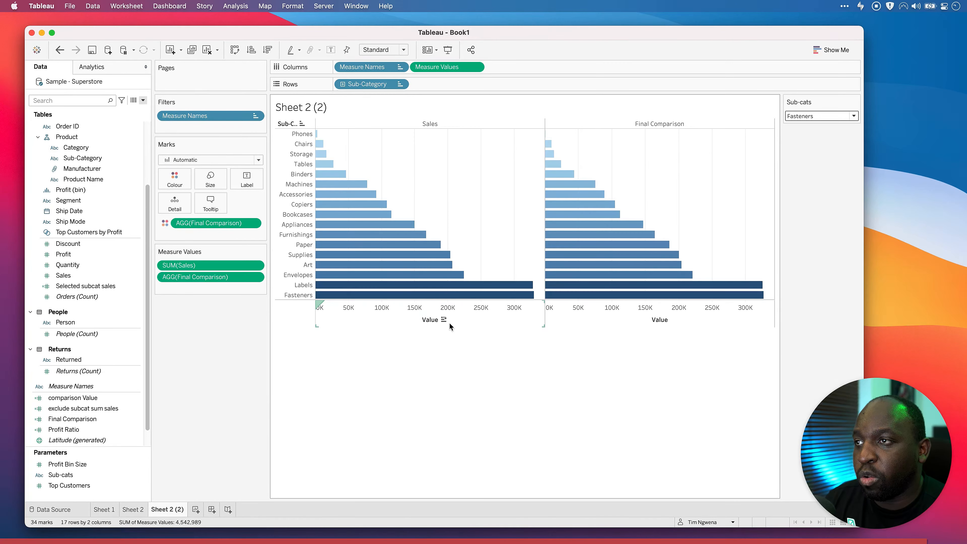
pyautogui.click(444, 321)
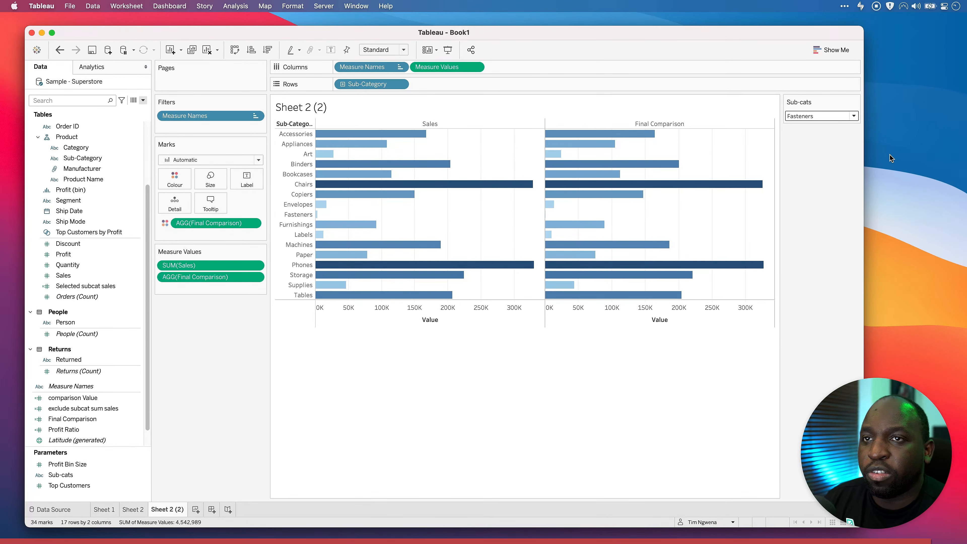
pyautogui.click(822, 116)
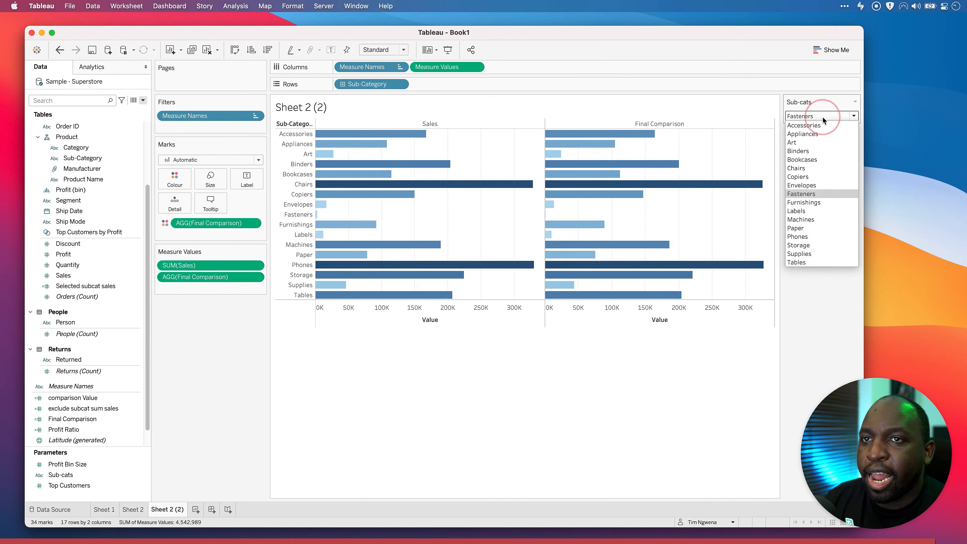
pyautogui.click(819, 150)
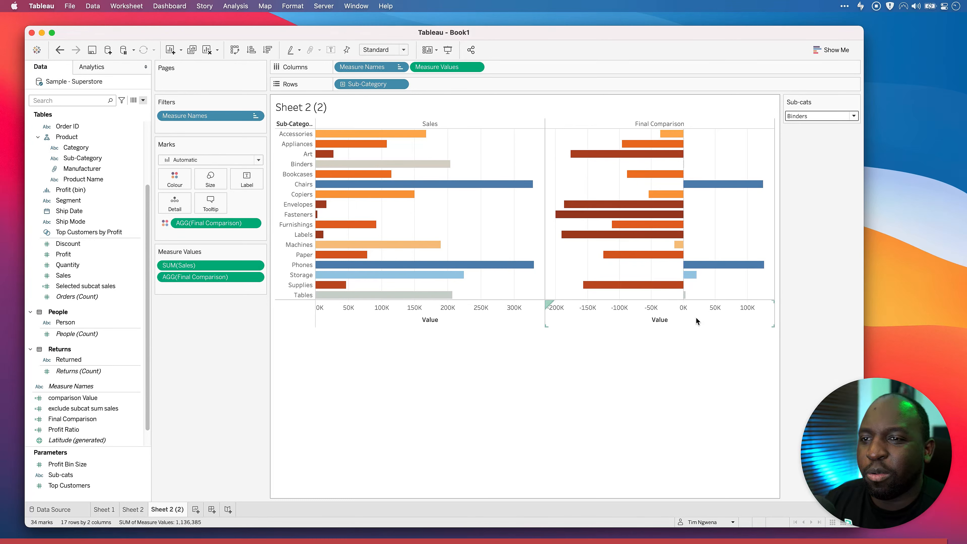
# Step: Sort the sub-categories in descending order from the Final Comparison axis and set the Sub-cats parameter to Copiers
pyautogui.click(639, 313)
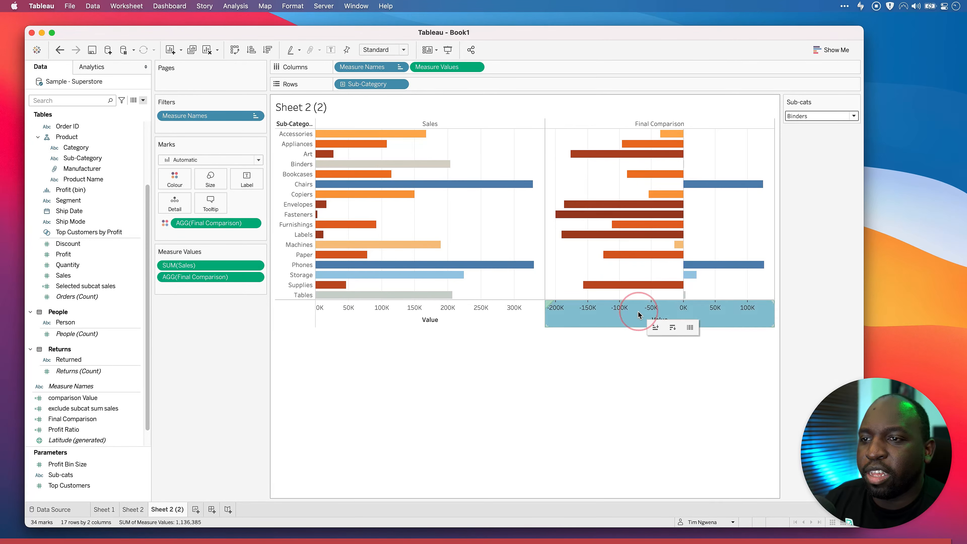
pyautogui.click(673, 311)
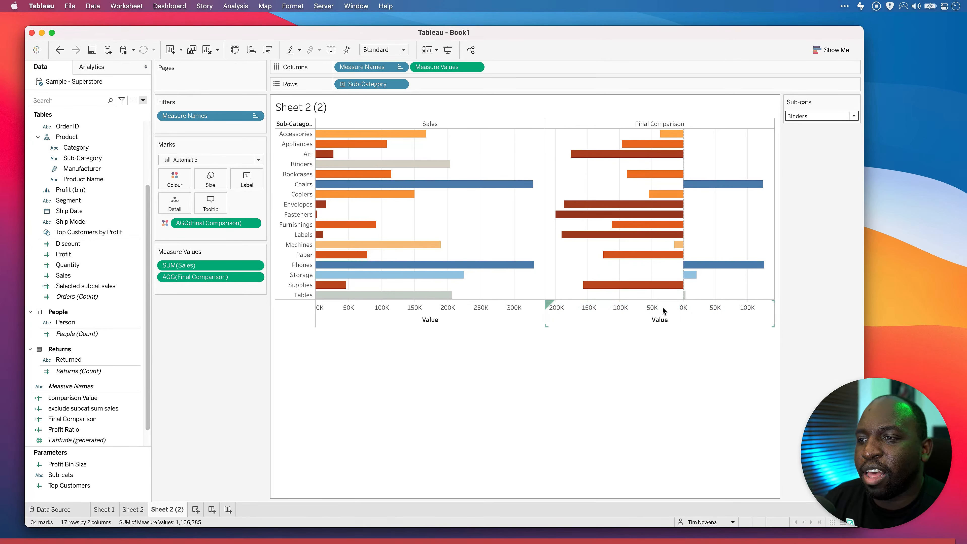
pyautogui.click(675, 310)
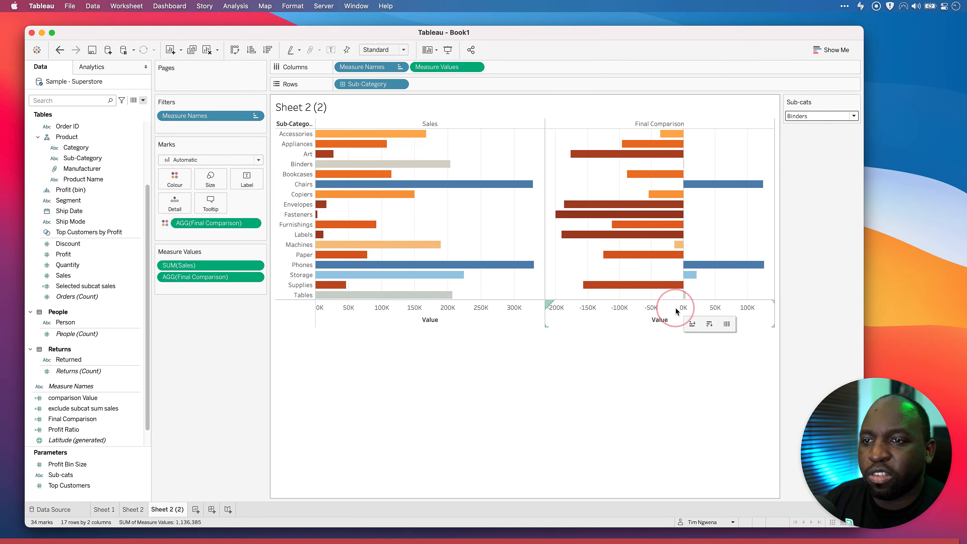
pyautogui.click(709, 323)
pyautogui.click(461, 360)
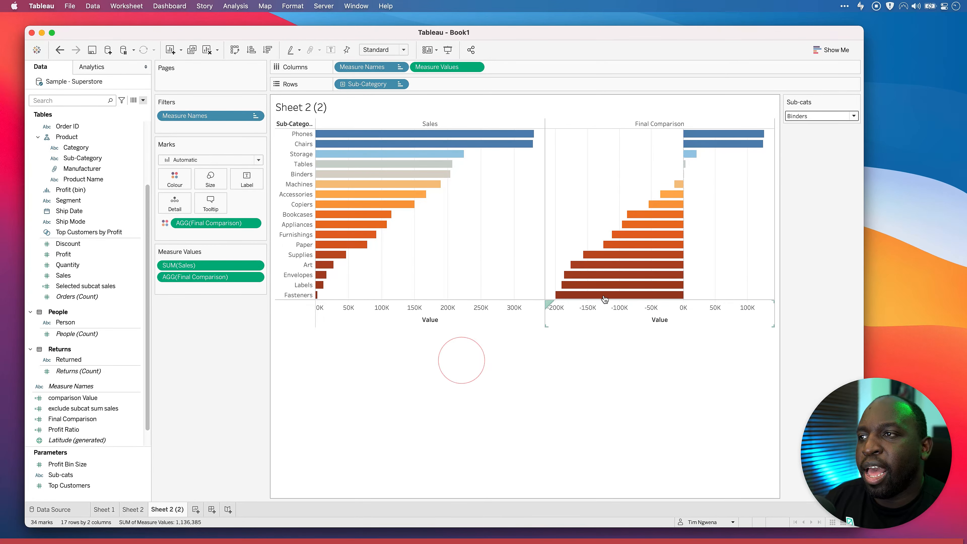
pyautogui.click(817, 116)
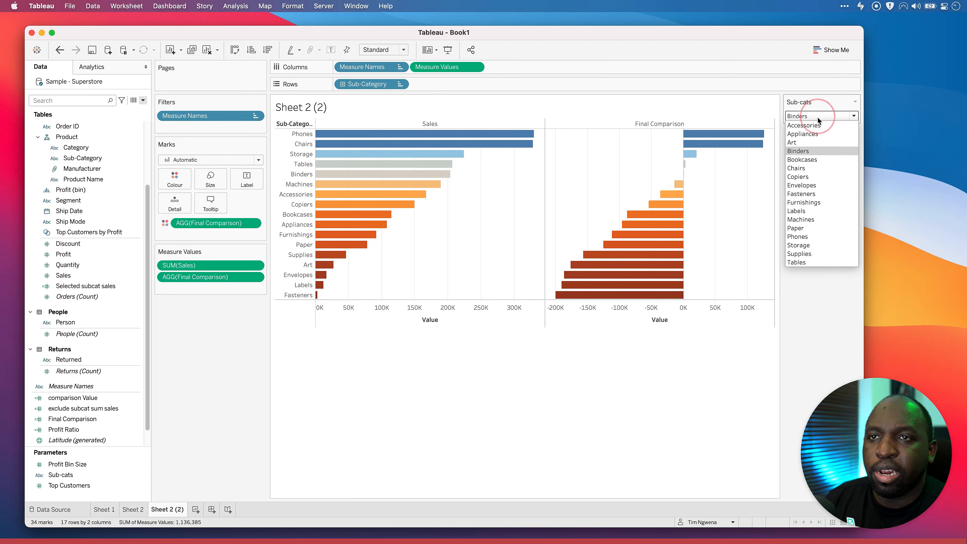
pyautogui.click(811, 176)
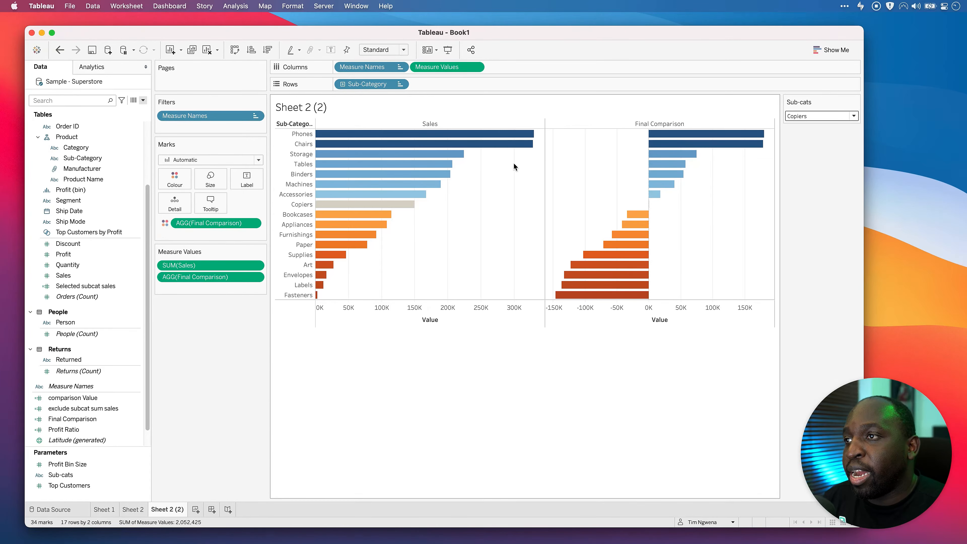
# Step: Switch to Chrome and search for "tableau lods" in a new tab
pyautogui.hotkey('ctrl', 'Up')
pyautogui.click(294, 315)
pyautogui.scroll(20, 289, 265)
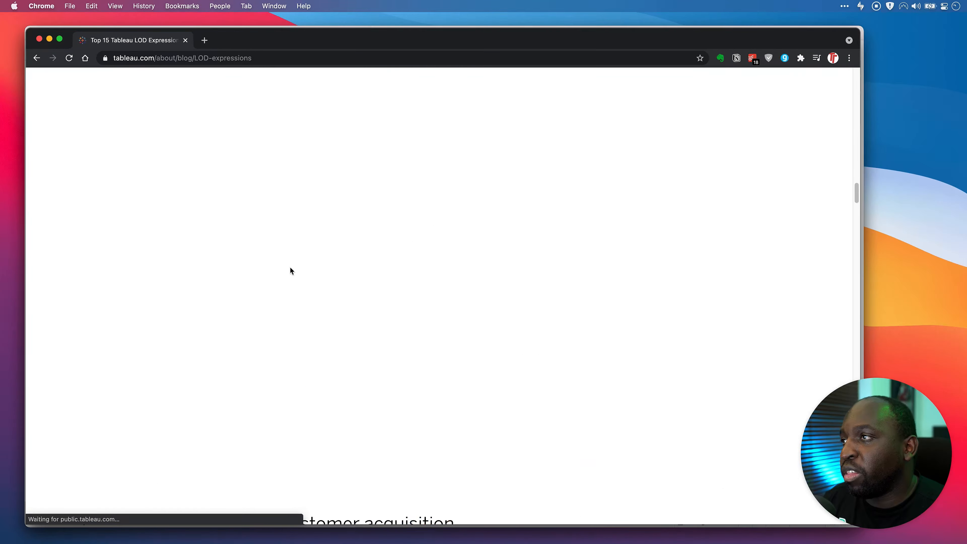
pyautogui.click(205, 40)
pyautogui.write('tableau lods')
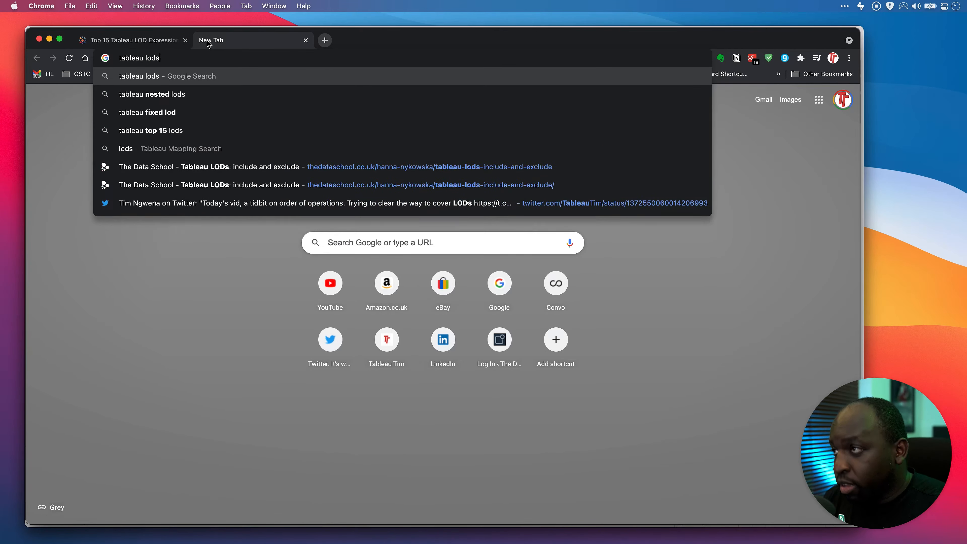
pyautogui.press('Return')
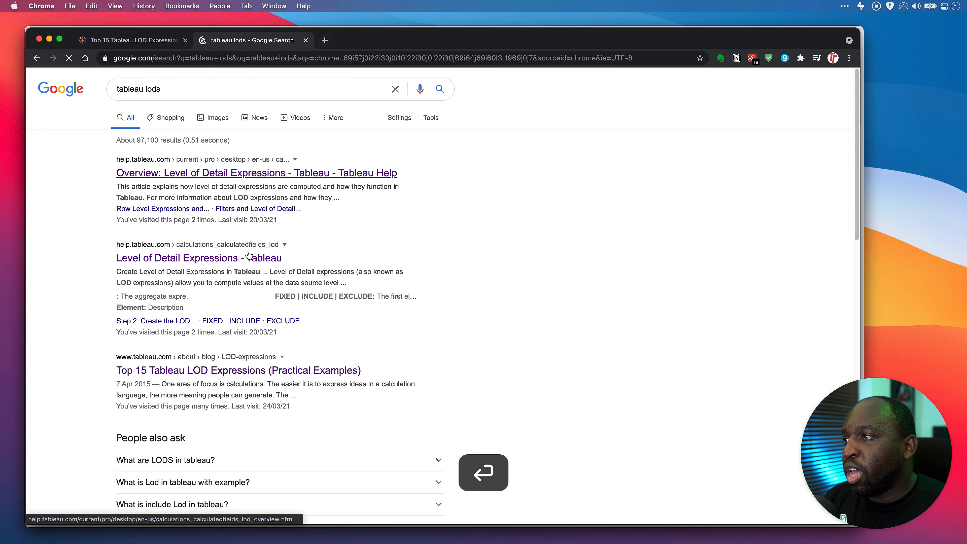
# Step: Open the Tableau Help results on the Level of Detail Expressions overview and on creating them in separate new tabs
pyautogui.rightClick(218, 177)
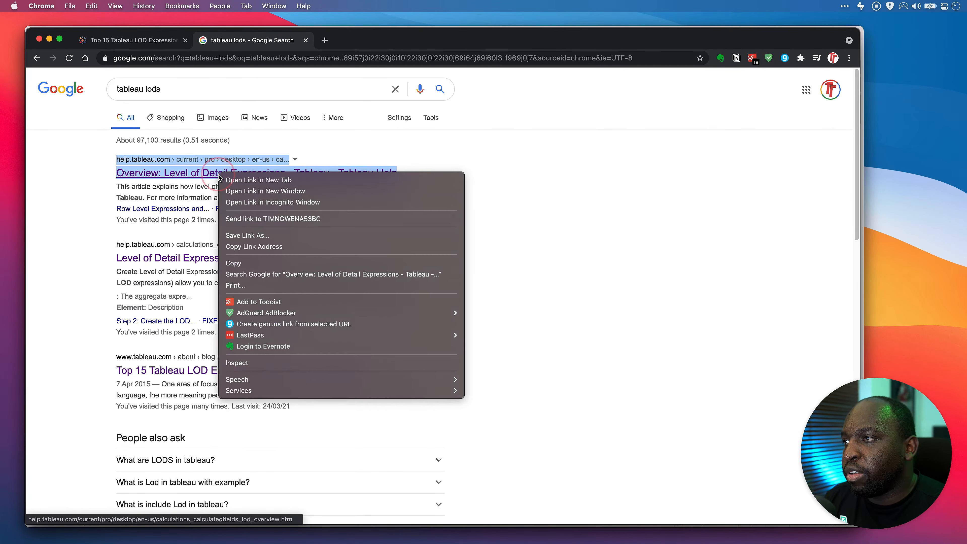
pyautogui.click(282, 182)
pyautogui.rightClick(191, 264)
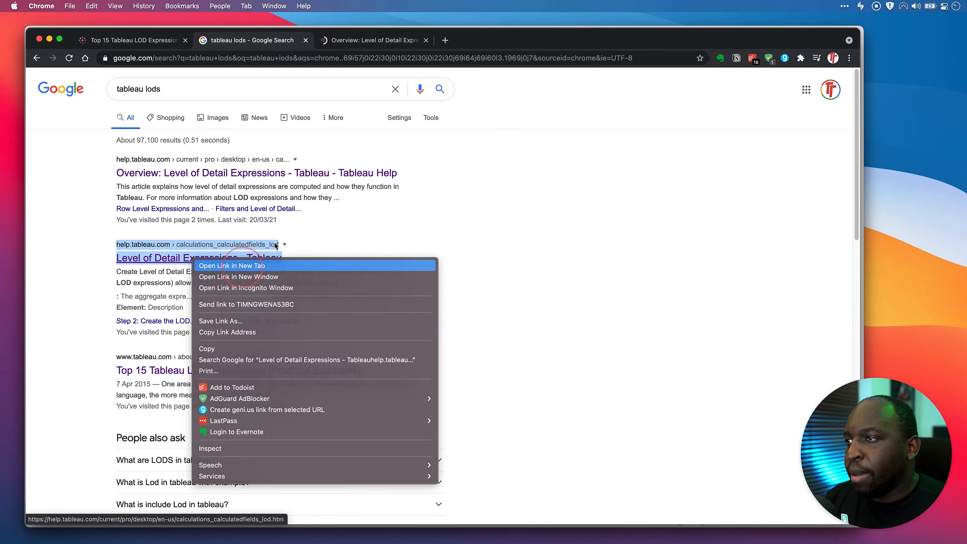
pyautogui.click(241, 265)
# Step: Examine the Level of Detail Expressions overview article, from view-level dimensions and filter order to the data source constraints
pyautogui.click(363, 41)
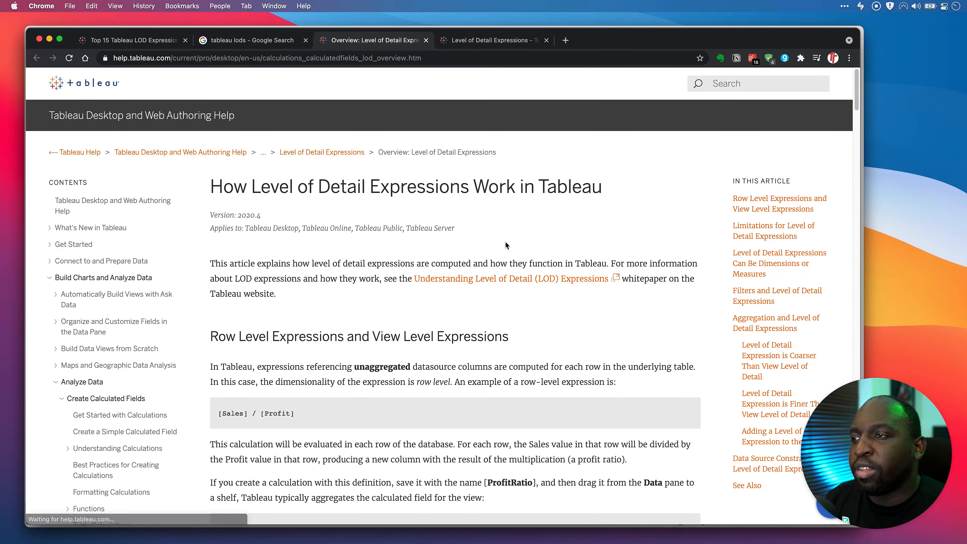
pyautogui.scroll(-15, 506, 245)
pyautogui.scroll(-20, 506, 244)
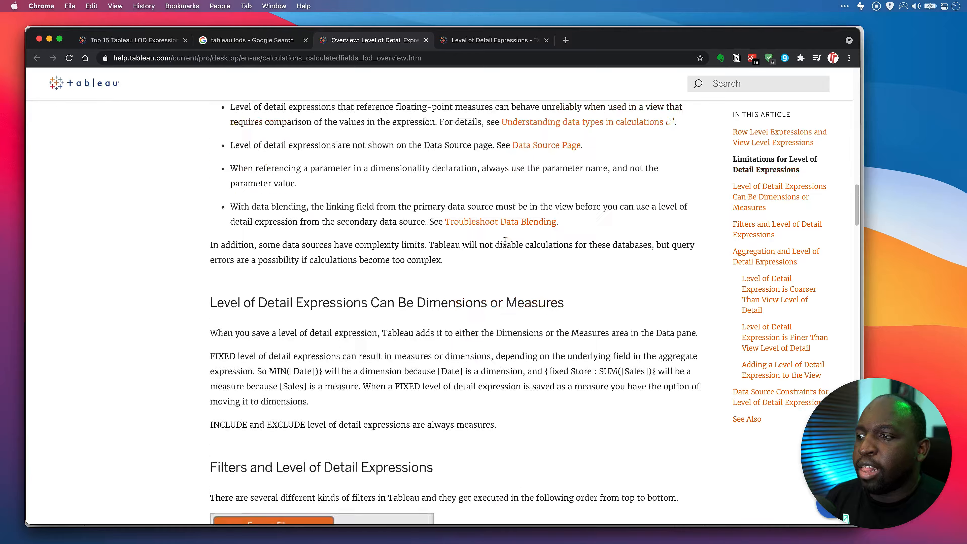
pyautogui.scroll(15, 505, 244)
pyautogui.scroll(10, 504, 244)
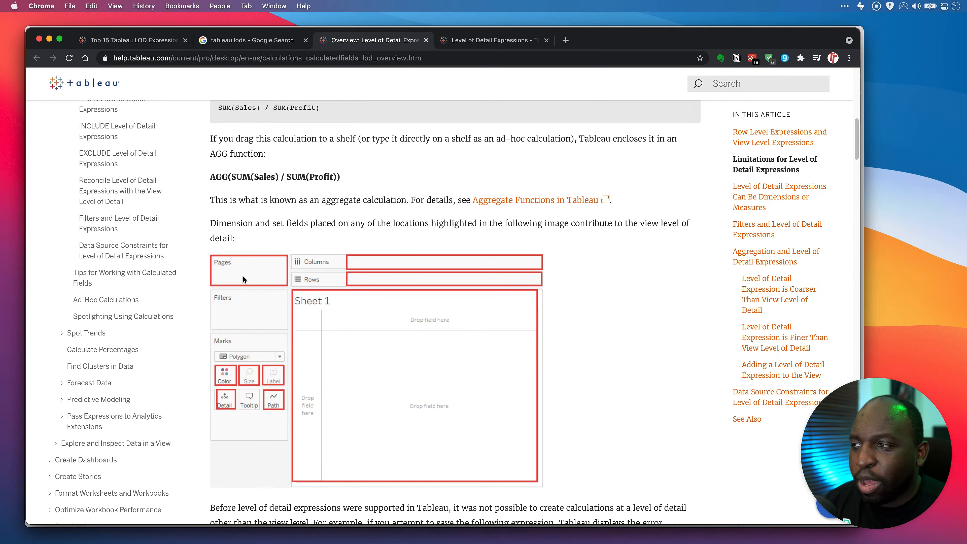
pyautogui.scroll(-15, 224, 291)
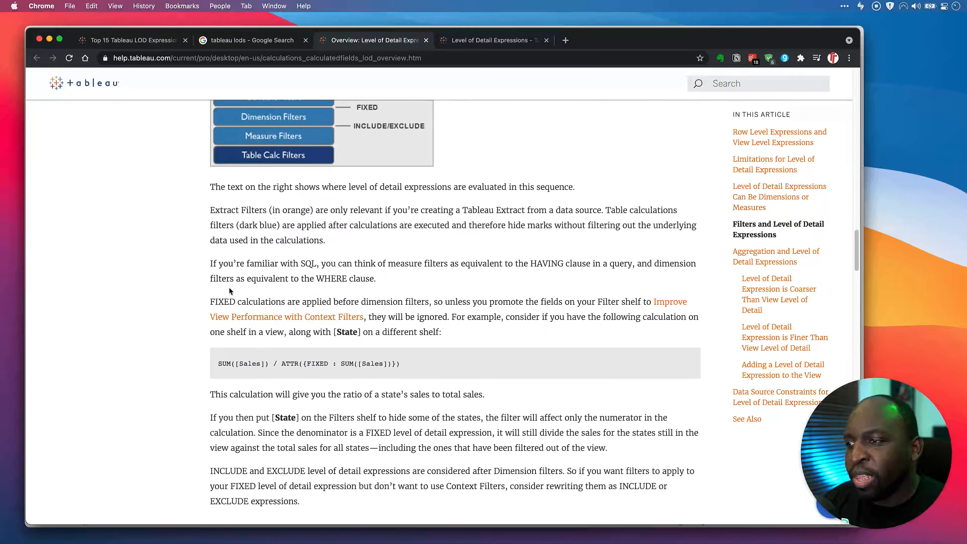
pyautogui.scroll(-20, 231, 289)
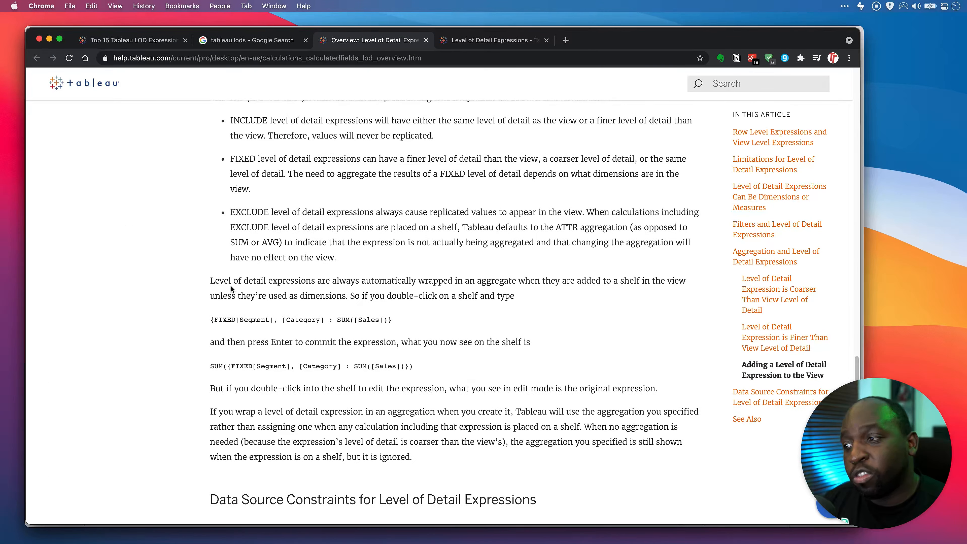
pyautogui.scroll(-15, 230, 290)
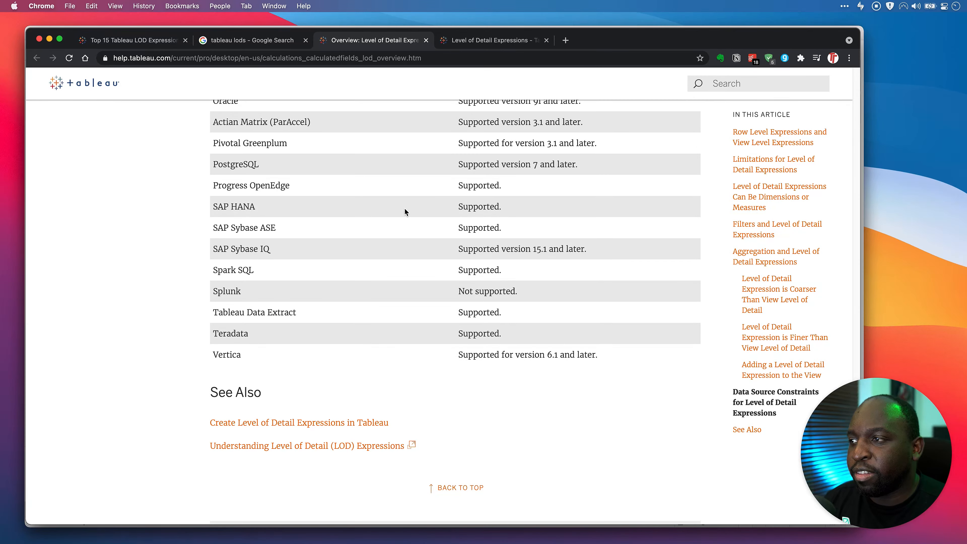
pyautogui.scroll(4, 338, 227)
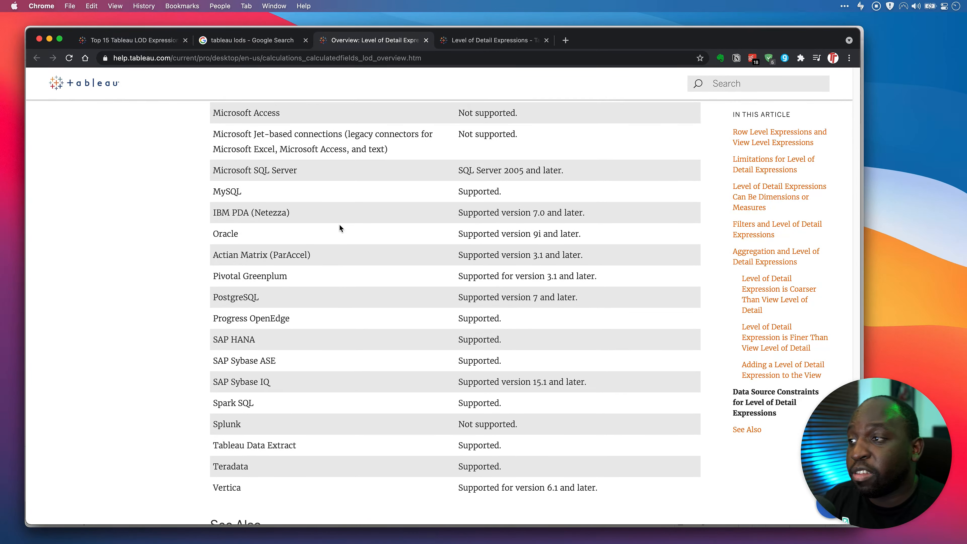
# Step: Look through the Tableau Help article on creating Level of Detail Expressions, including the setup steps and the FIXED example
pyautogui.click(471, 43)
pyautogui.scroll(-15, 437, 280)
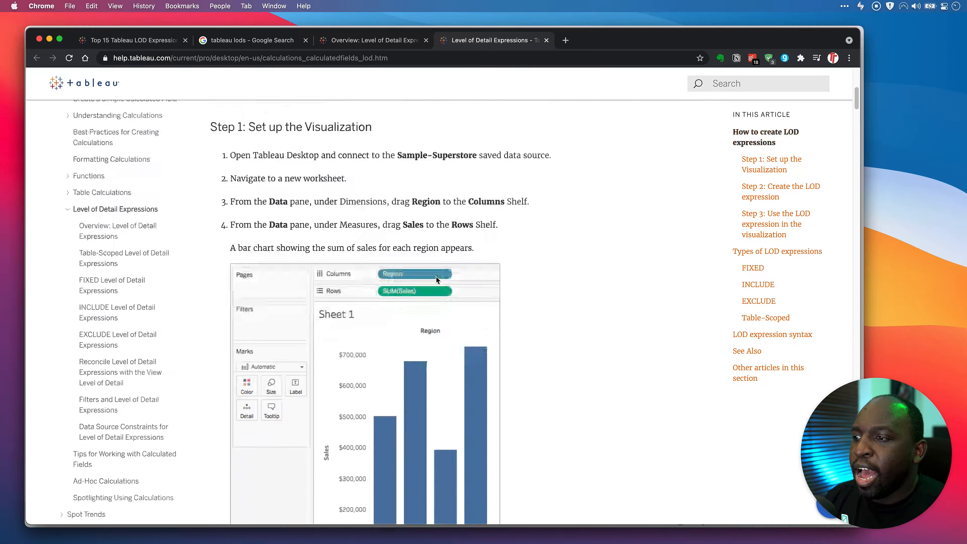
pyautogui.scroll(-20, 436, 280)
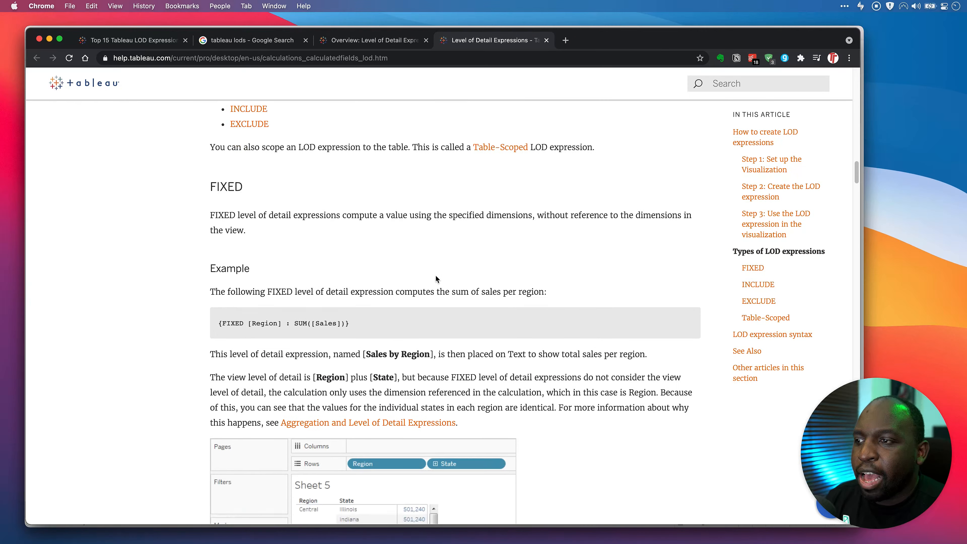